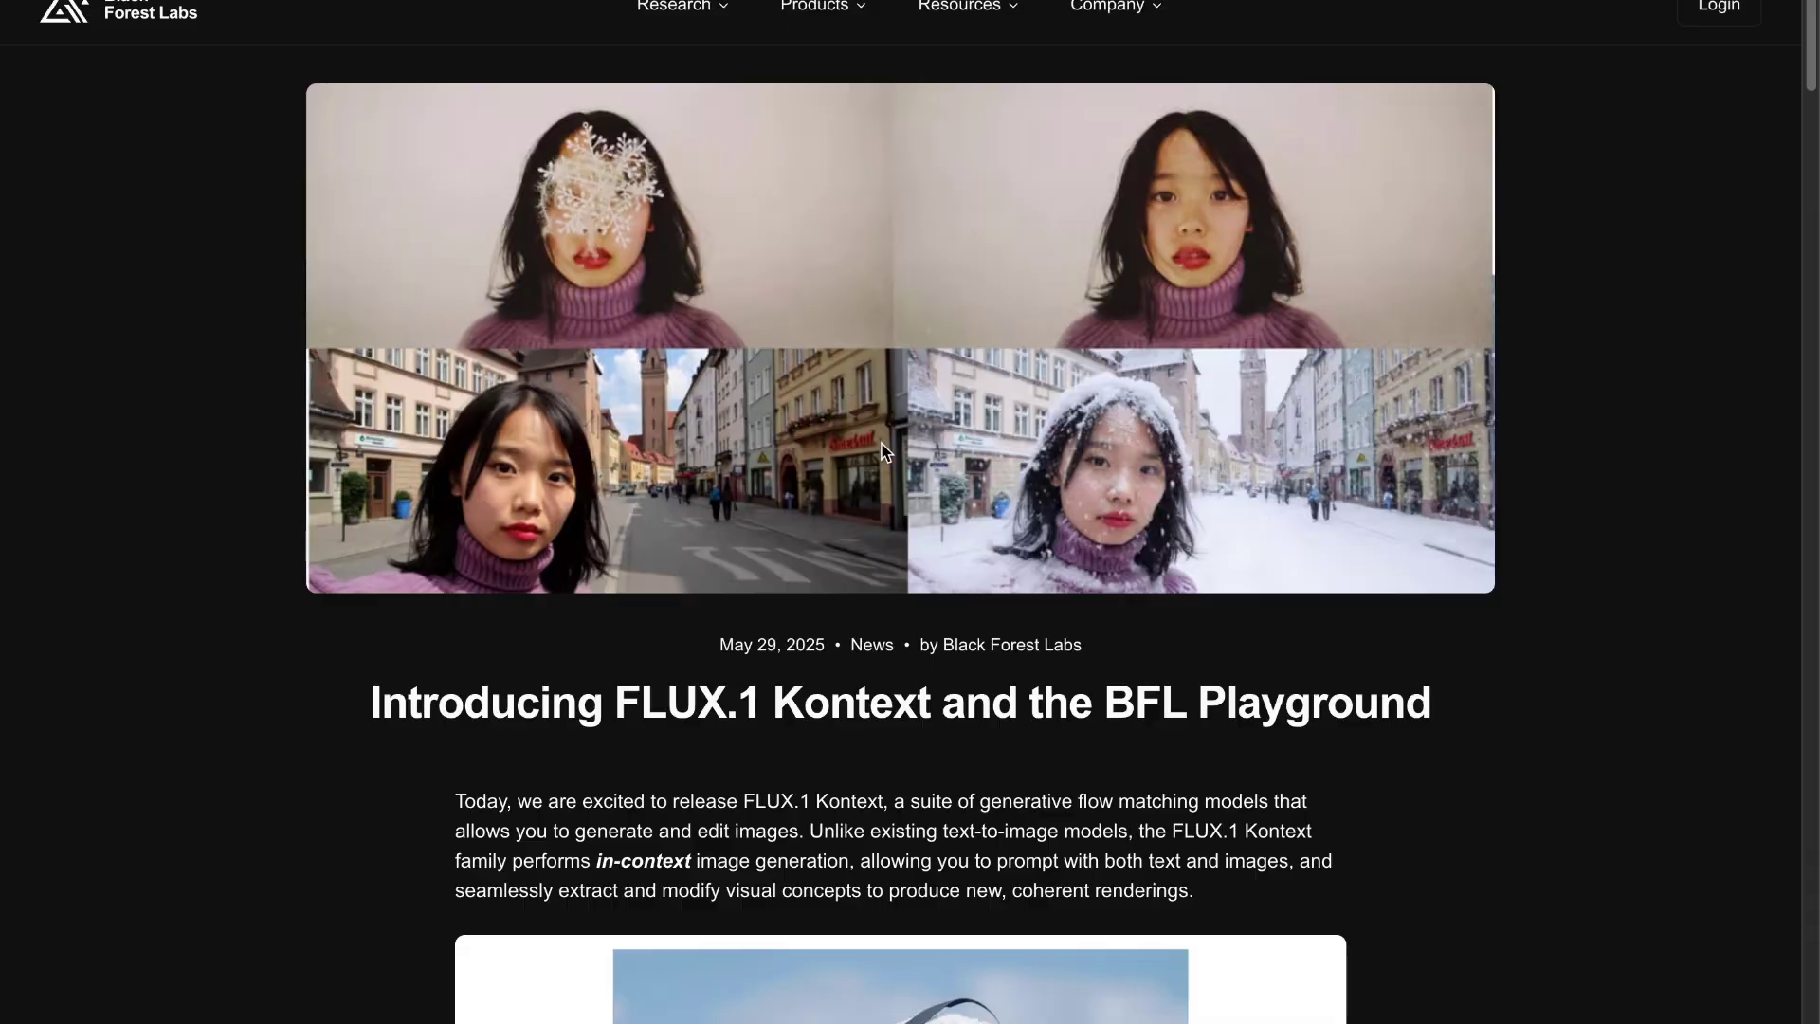
Show step 4 of the Kontext demo, 'It's now snowing, everything is covered in snow'.
scroll(881, 443, down, 5)
scroll(889, 476, down, 20)
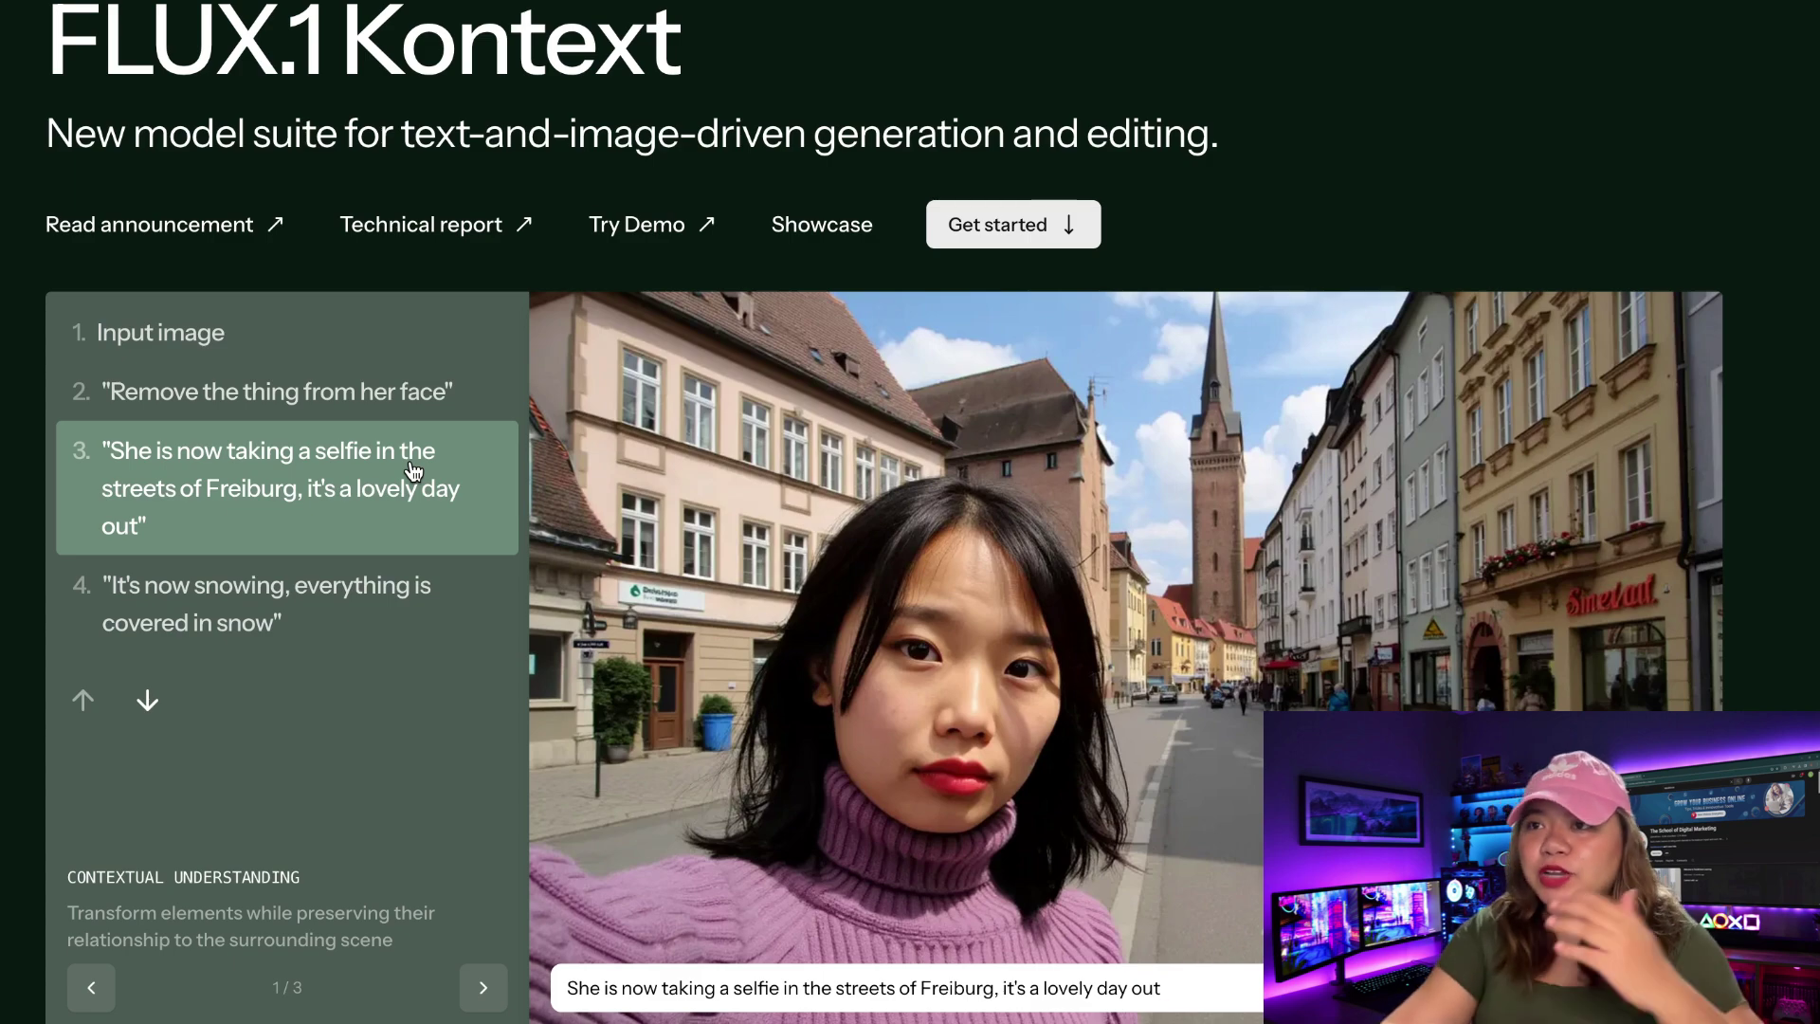
click(373, 587)
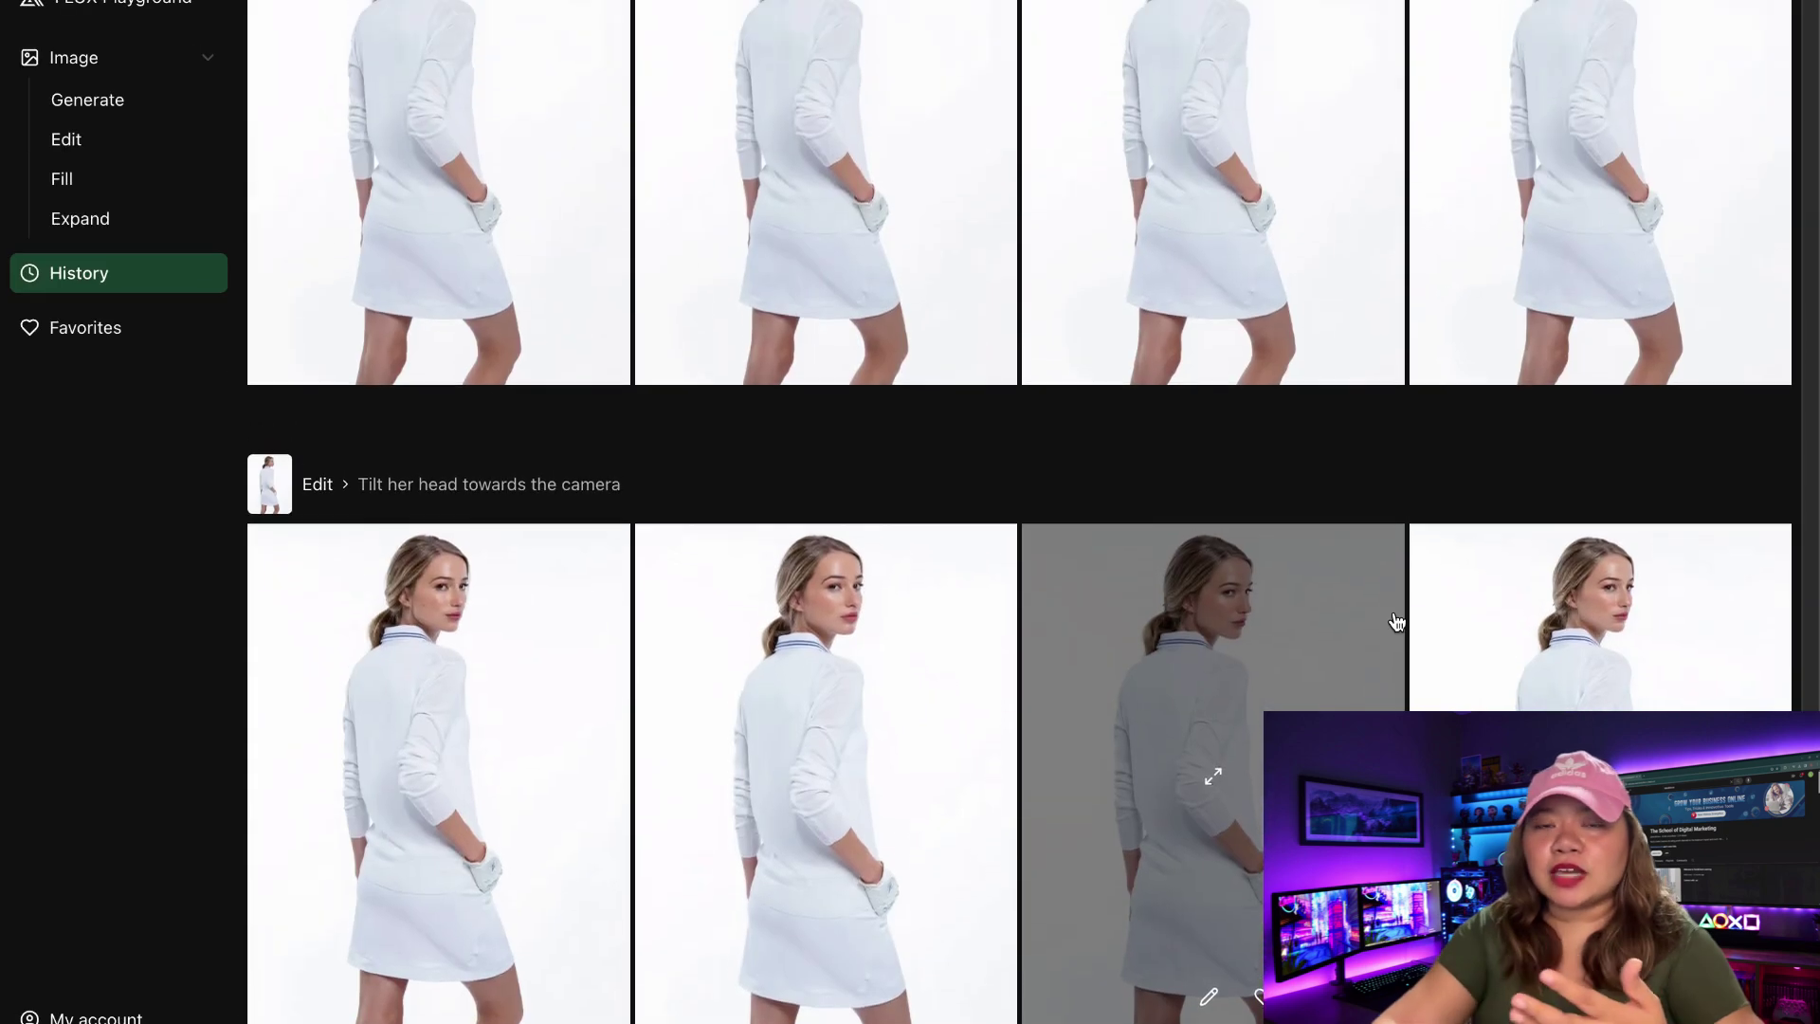
Scroll the Kontext page to the 'Get started with FLUX.1 Kontext' cards for [max] and [pro].
scroll(1395, 621, up, 15)
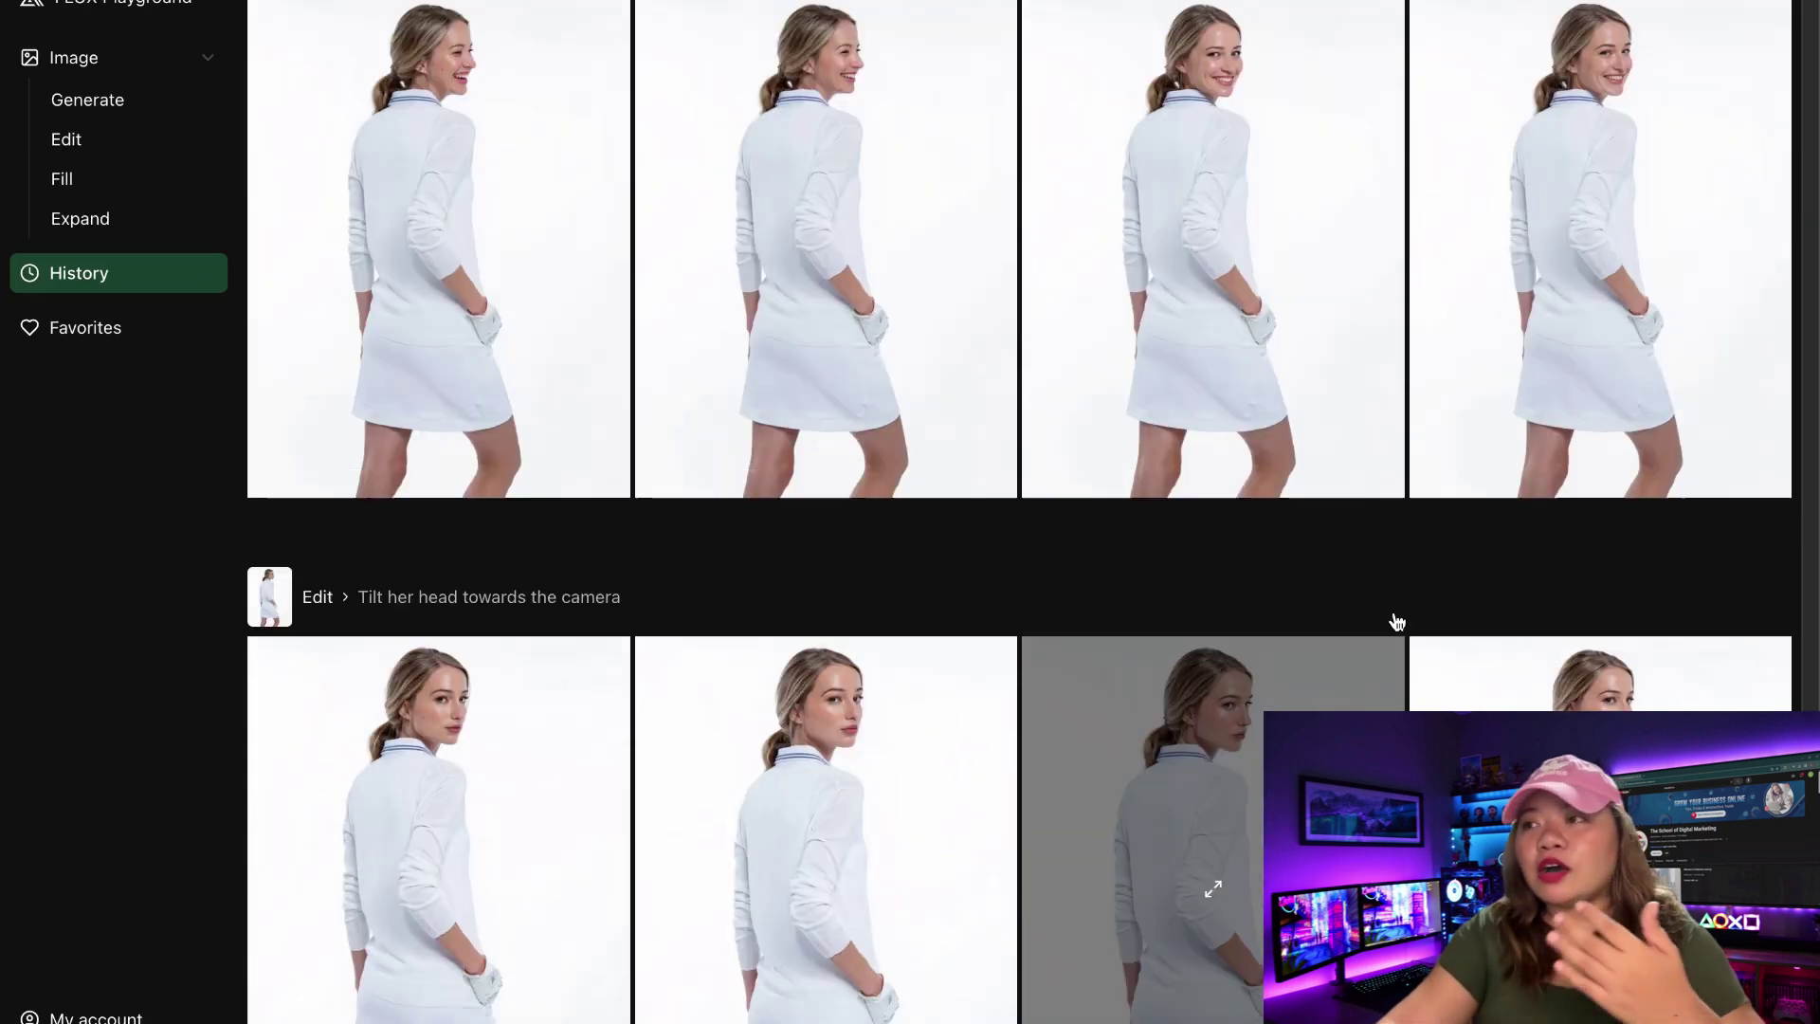
scroll(1396, 620, up, 20)
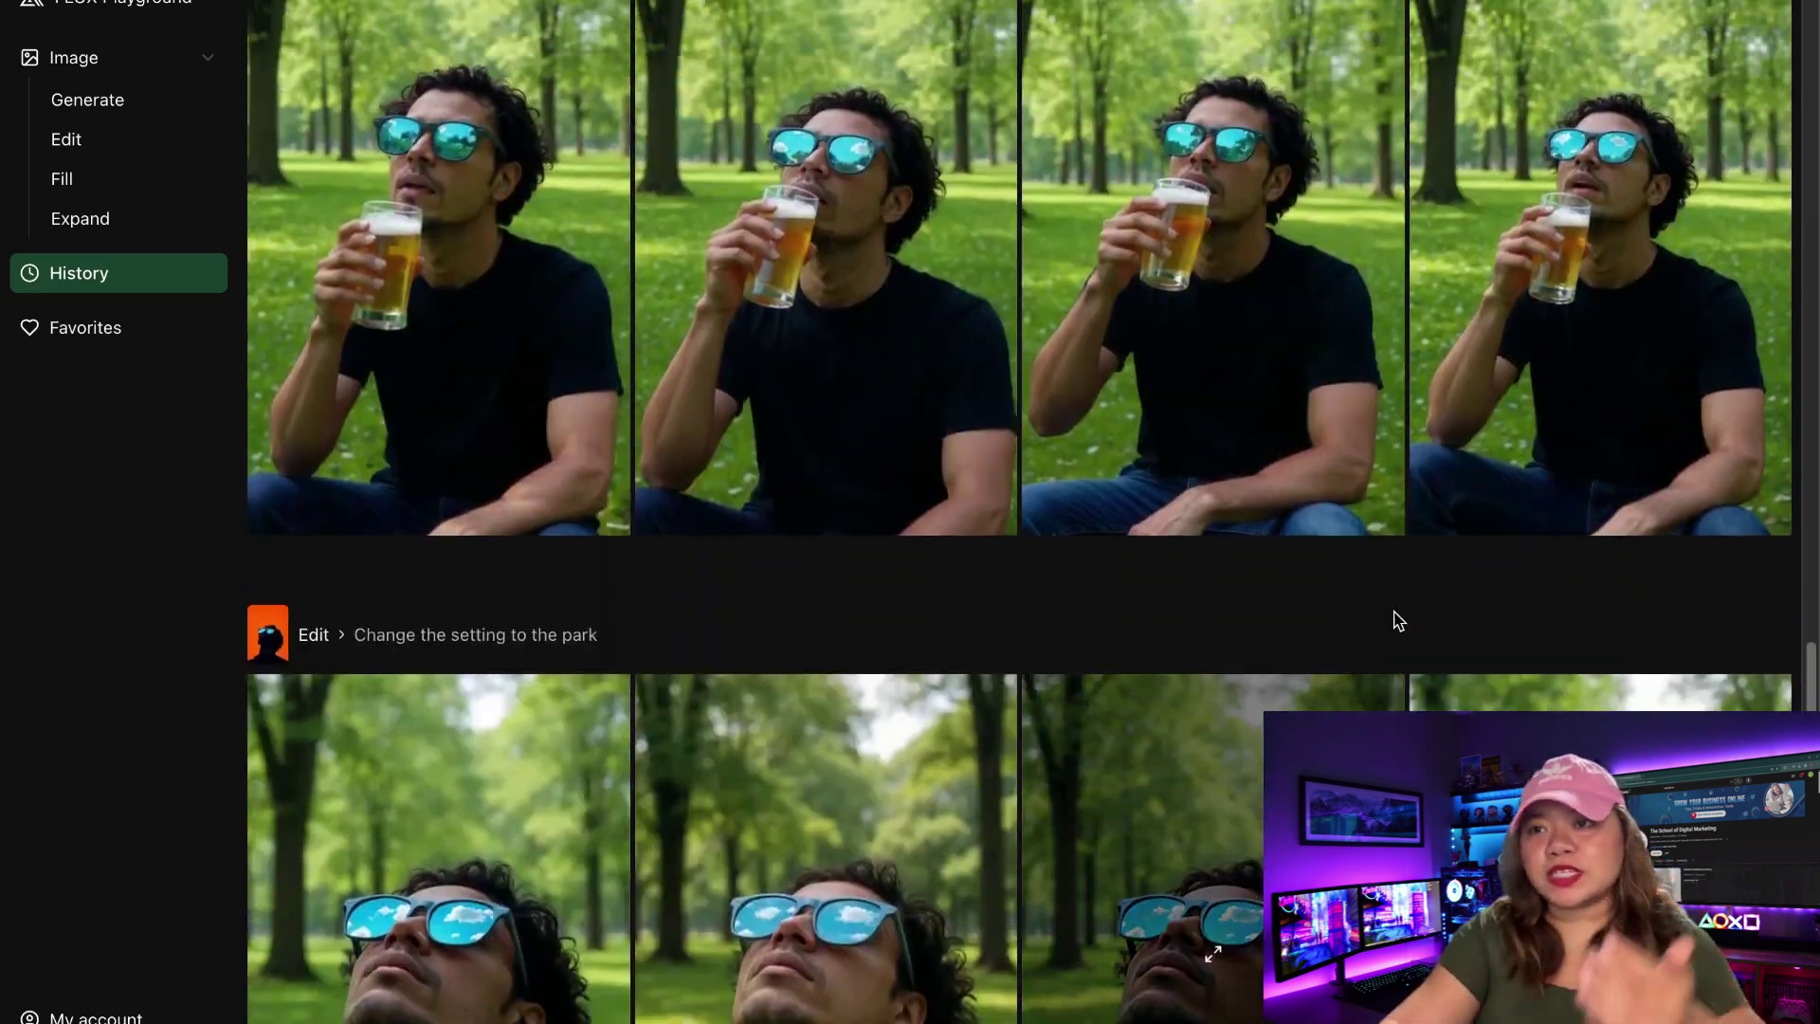
scroll(1396, 621, up, 20)
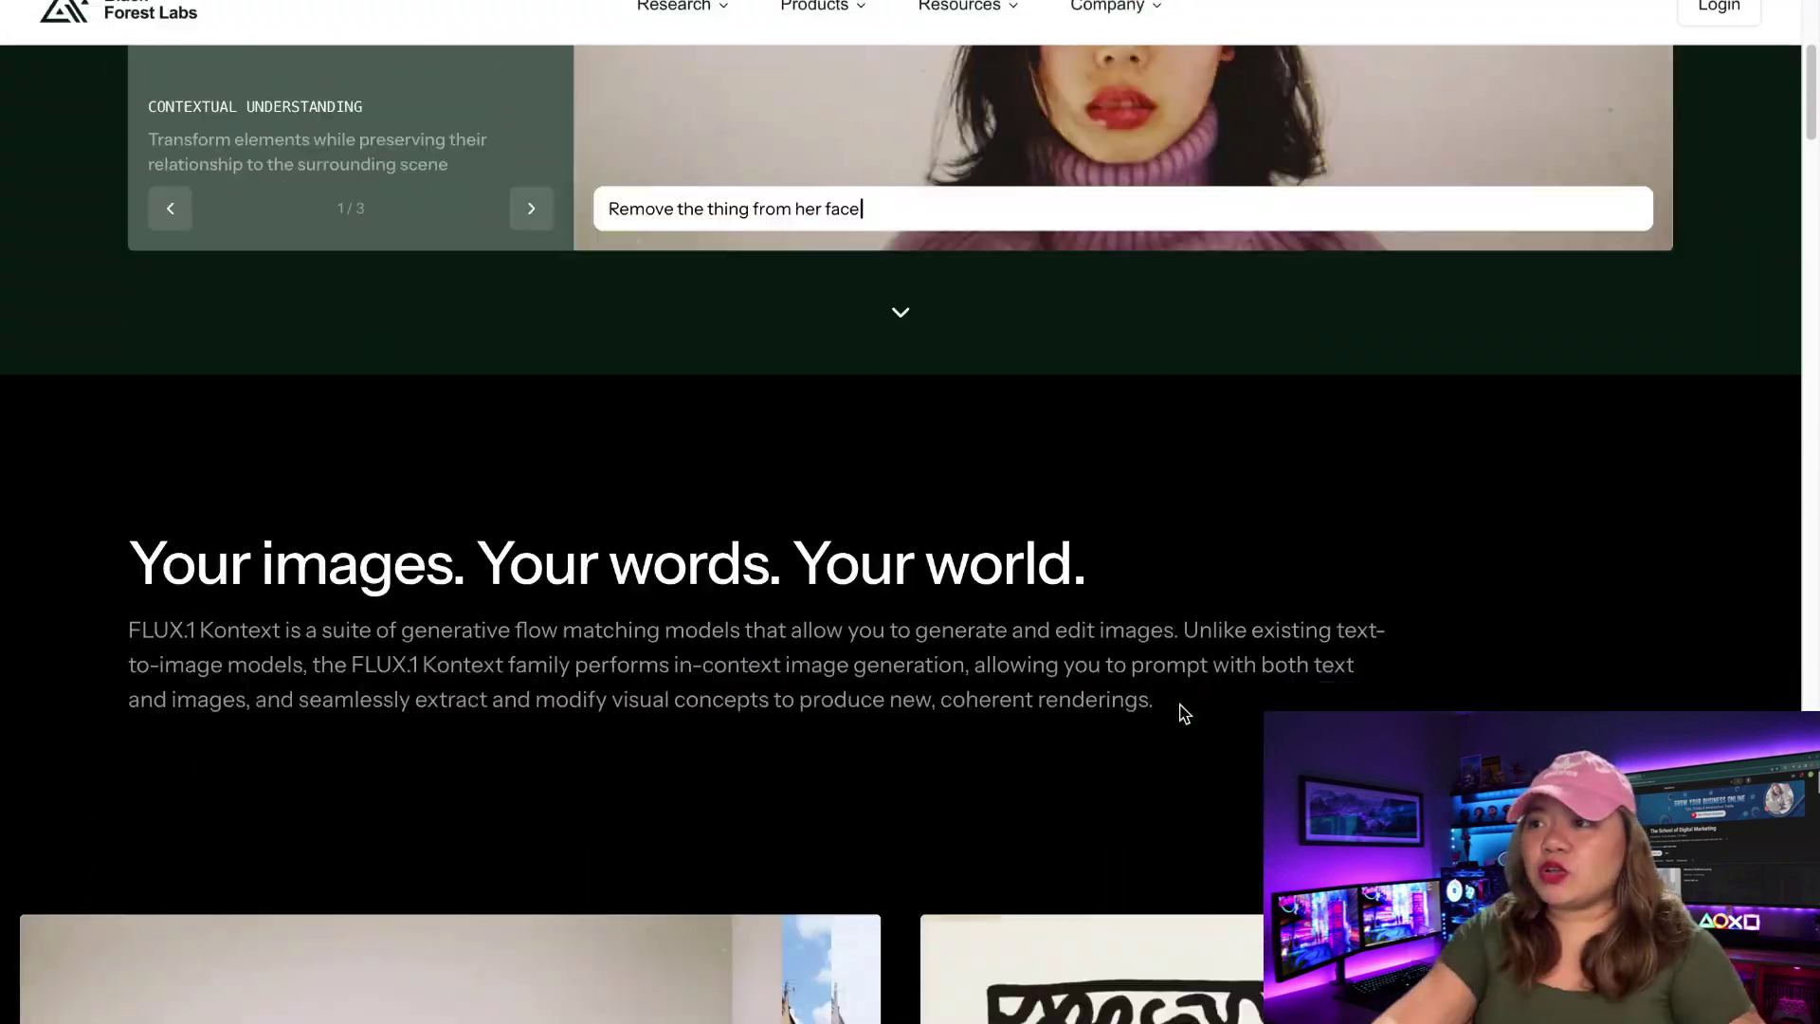
scroll(1180, 712, down, 8)
scroll(1180, 712, down, 5)
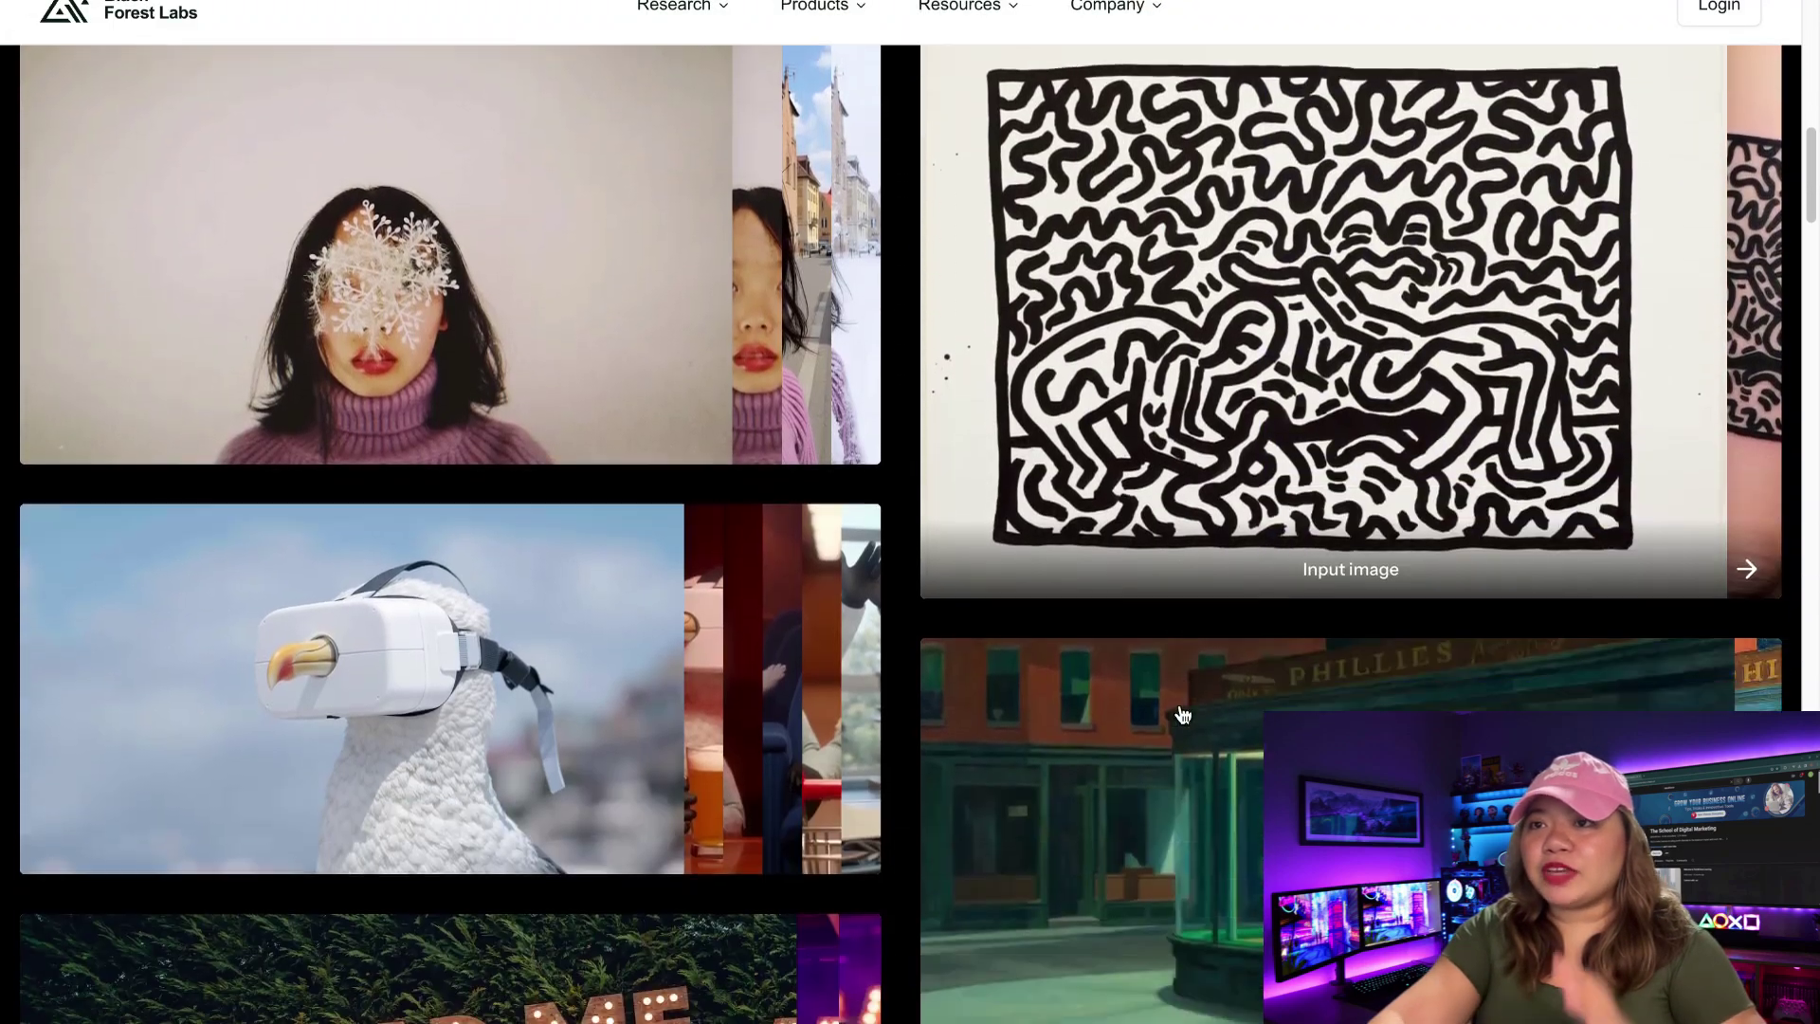
mouse_move(791, 626)
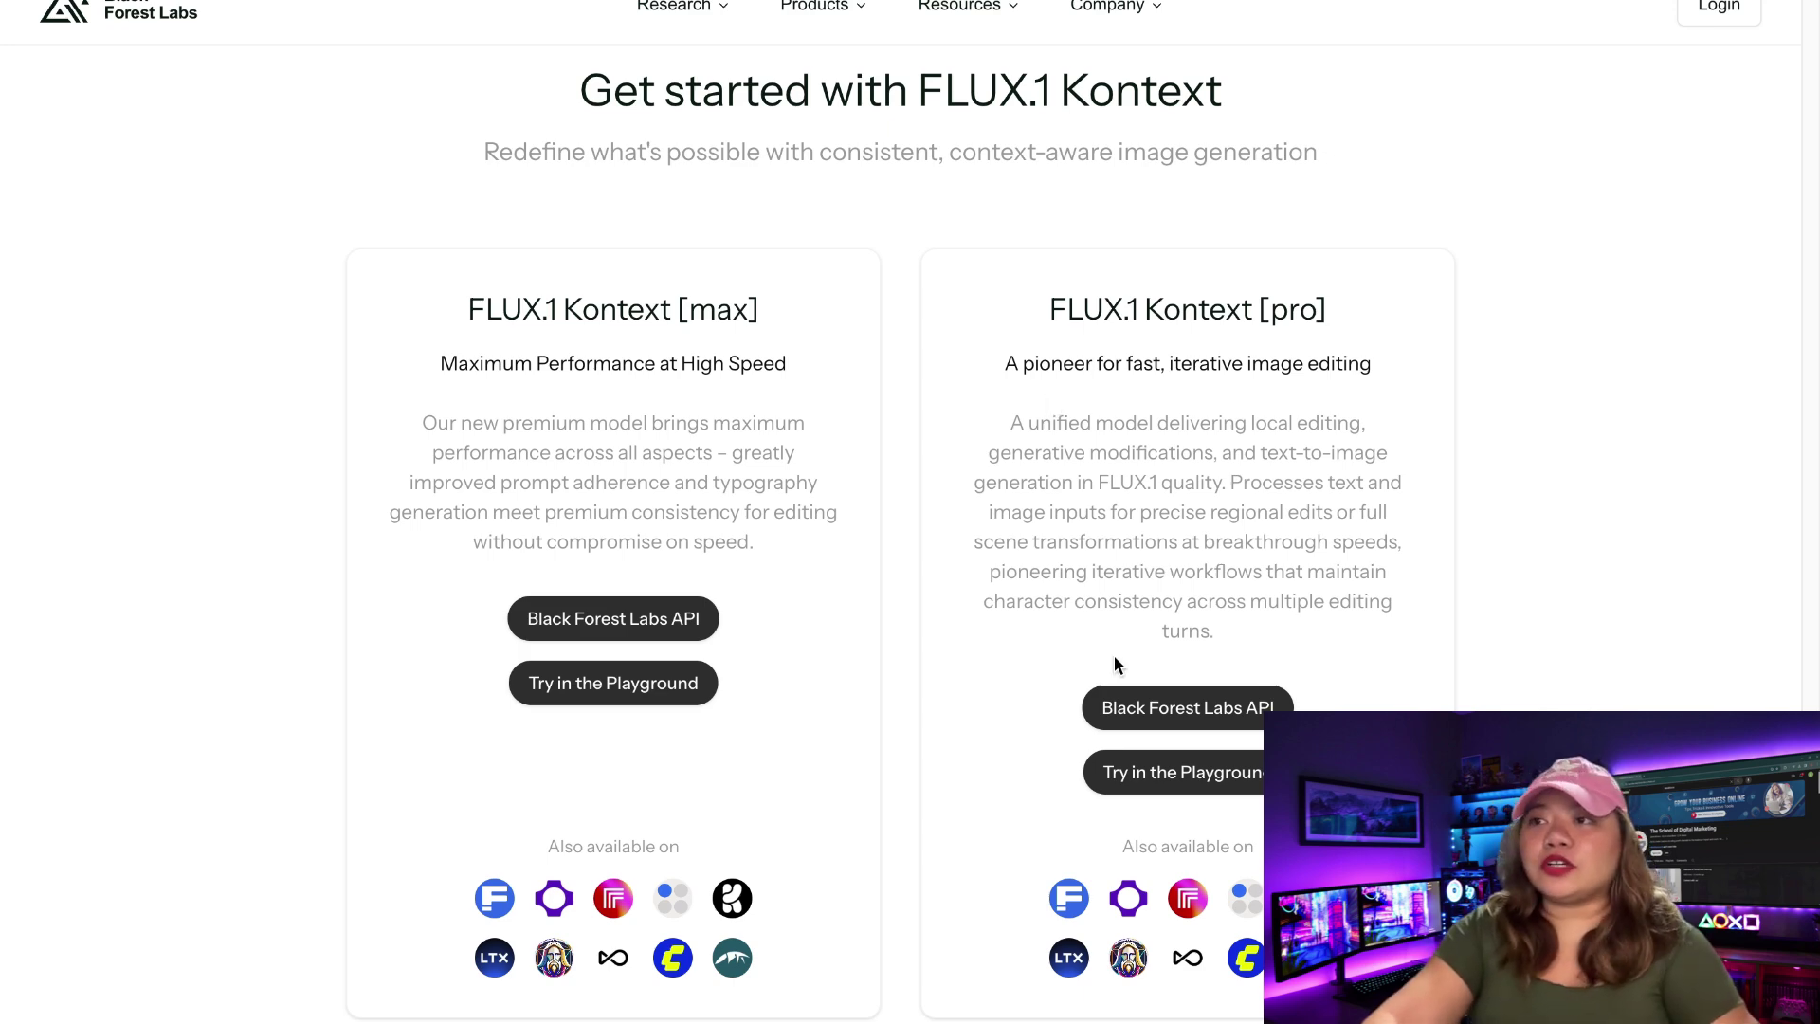
scroll(1112, 656, down, 6)
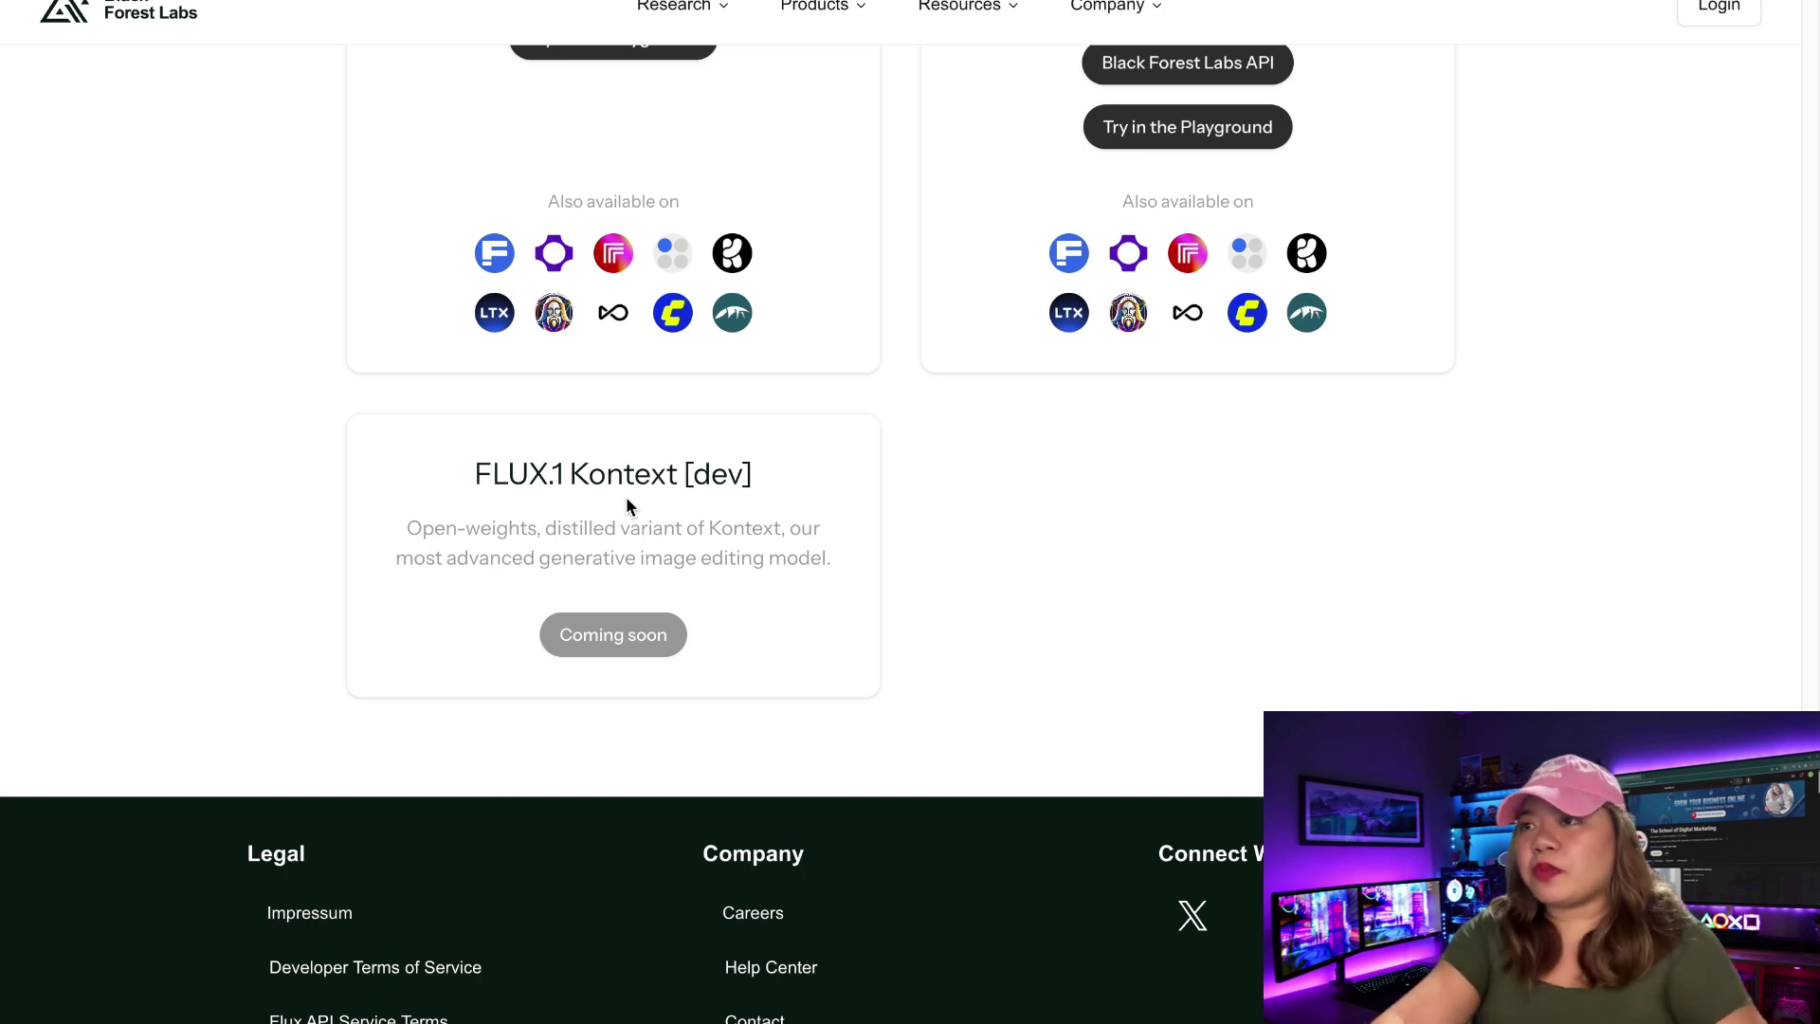
scroll(626, 496, up, 6)
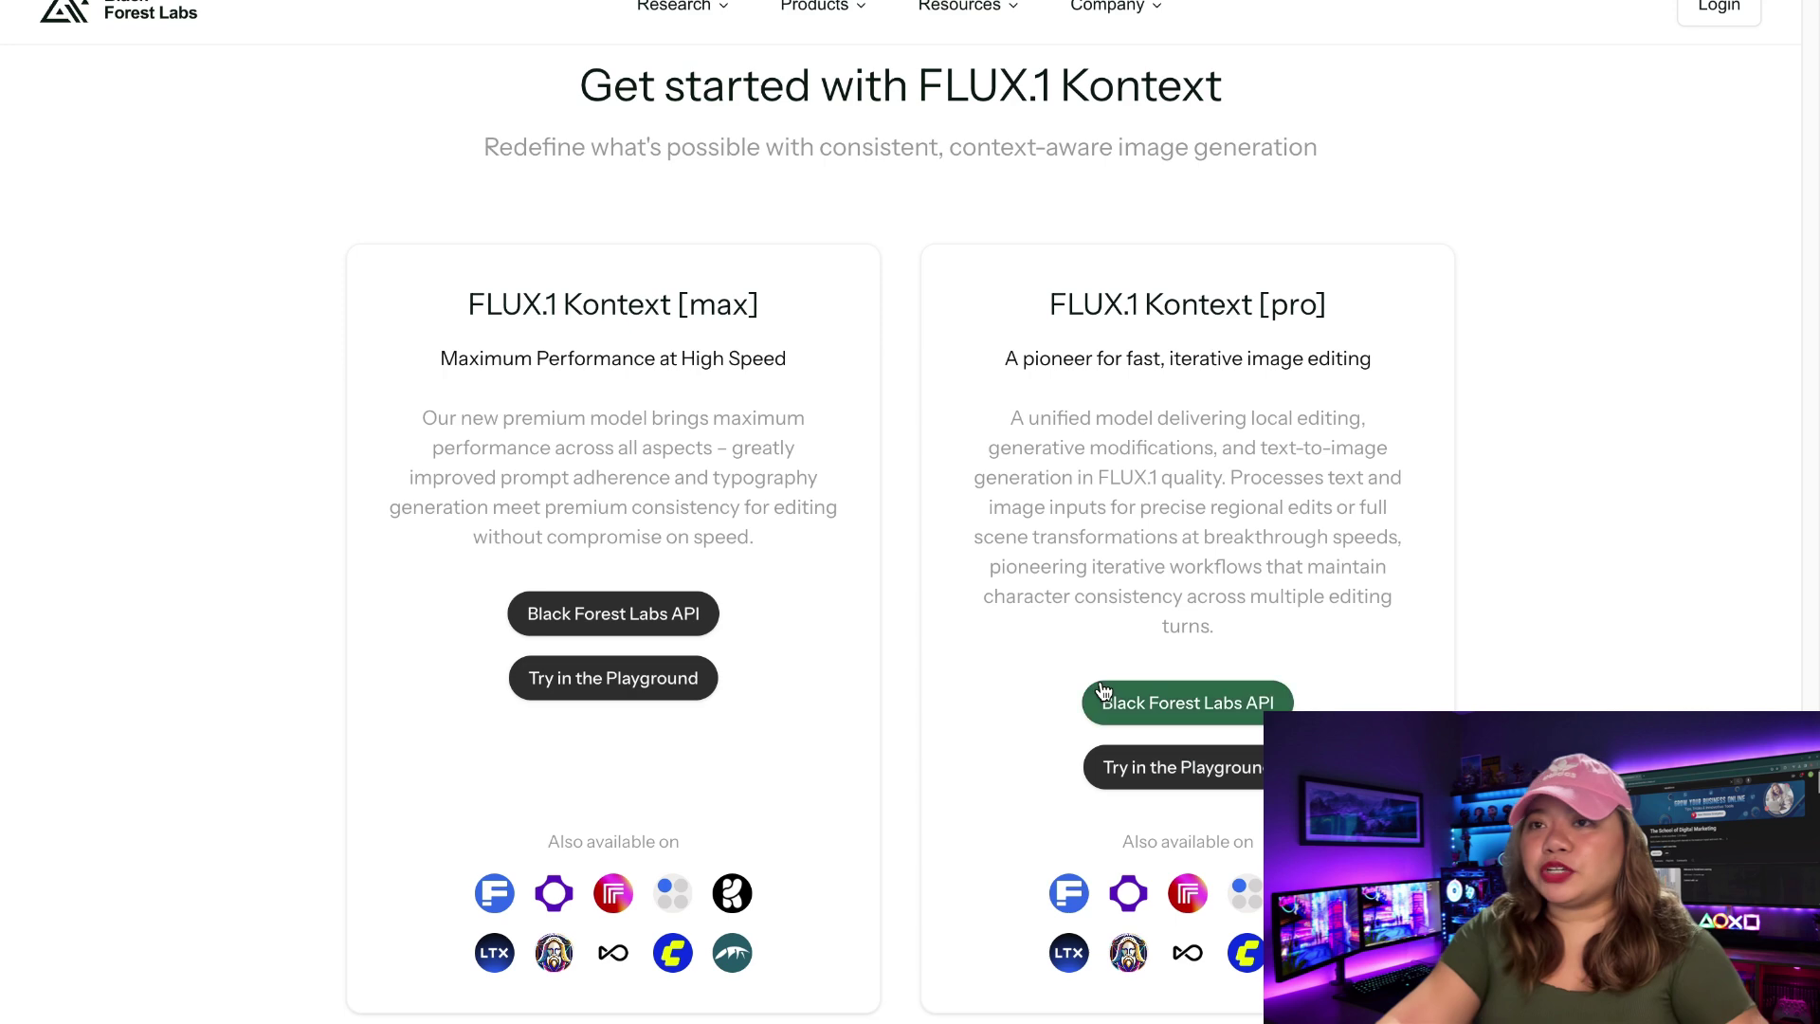
Open Kontext [pro] in the Playground and upload the tennis-outfit photo from Downloads.
click(1184, 766)
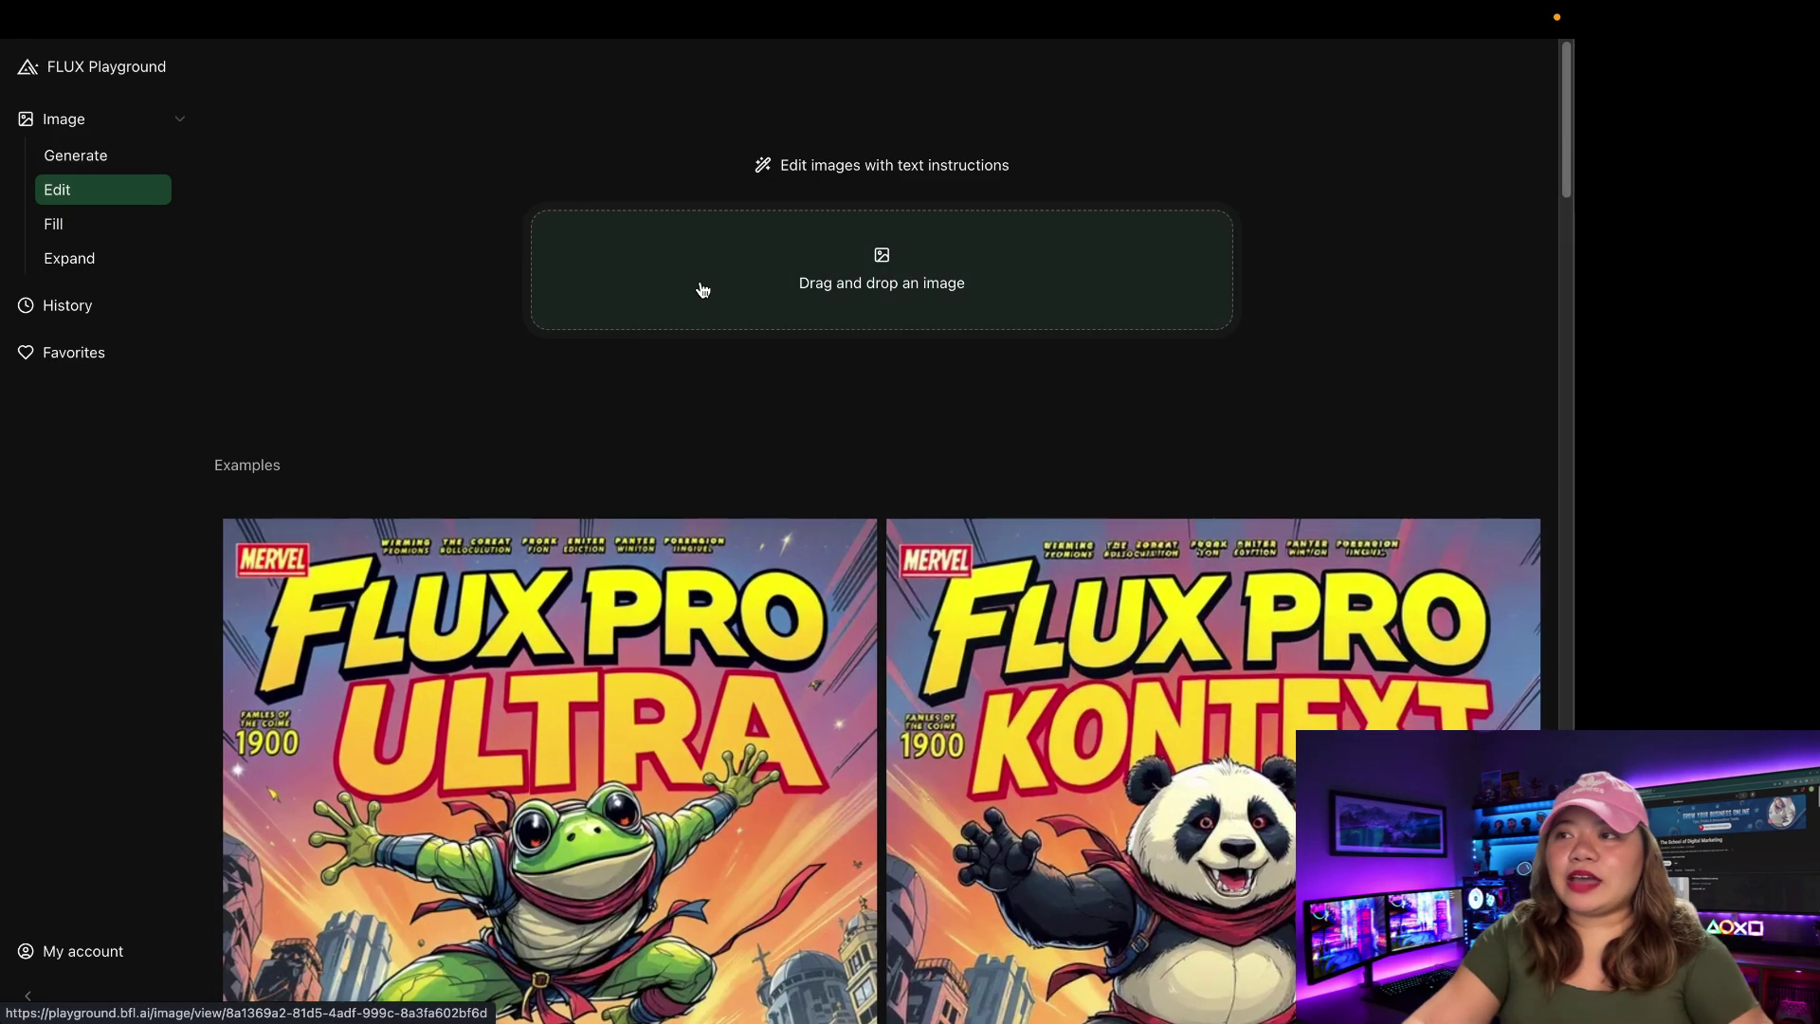
click(822, 284)
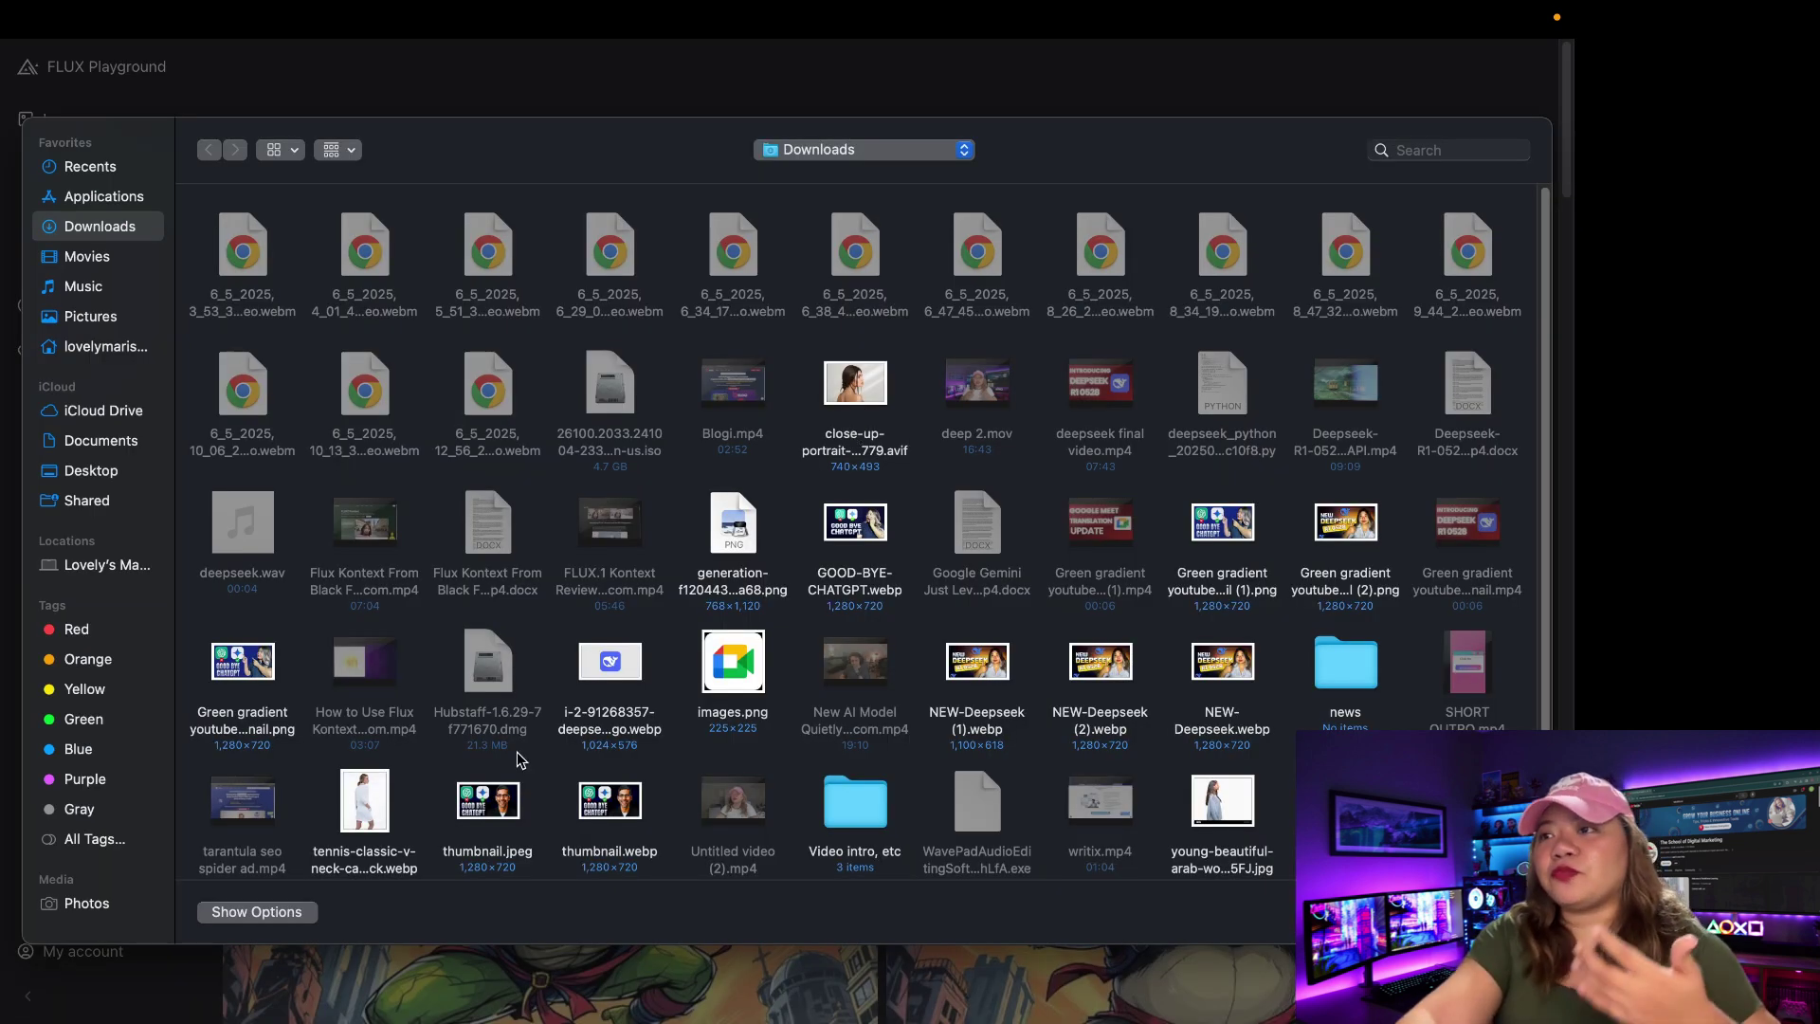
double_click(388, 785)
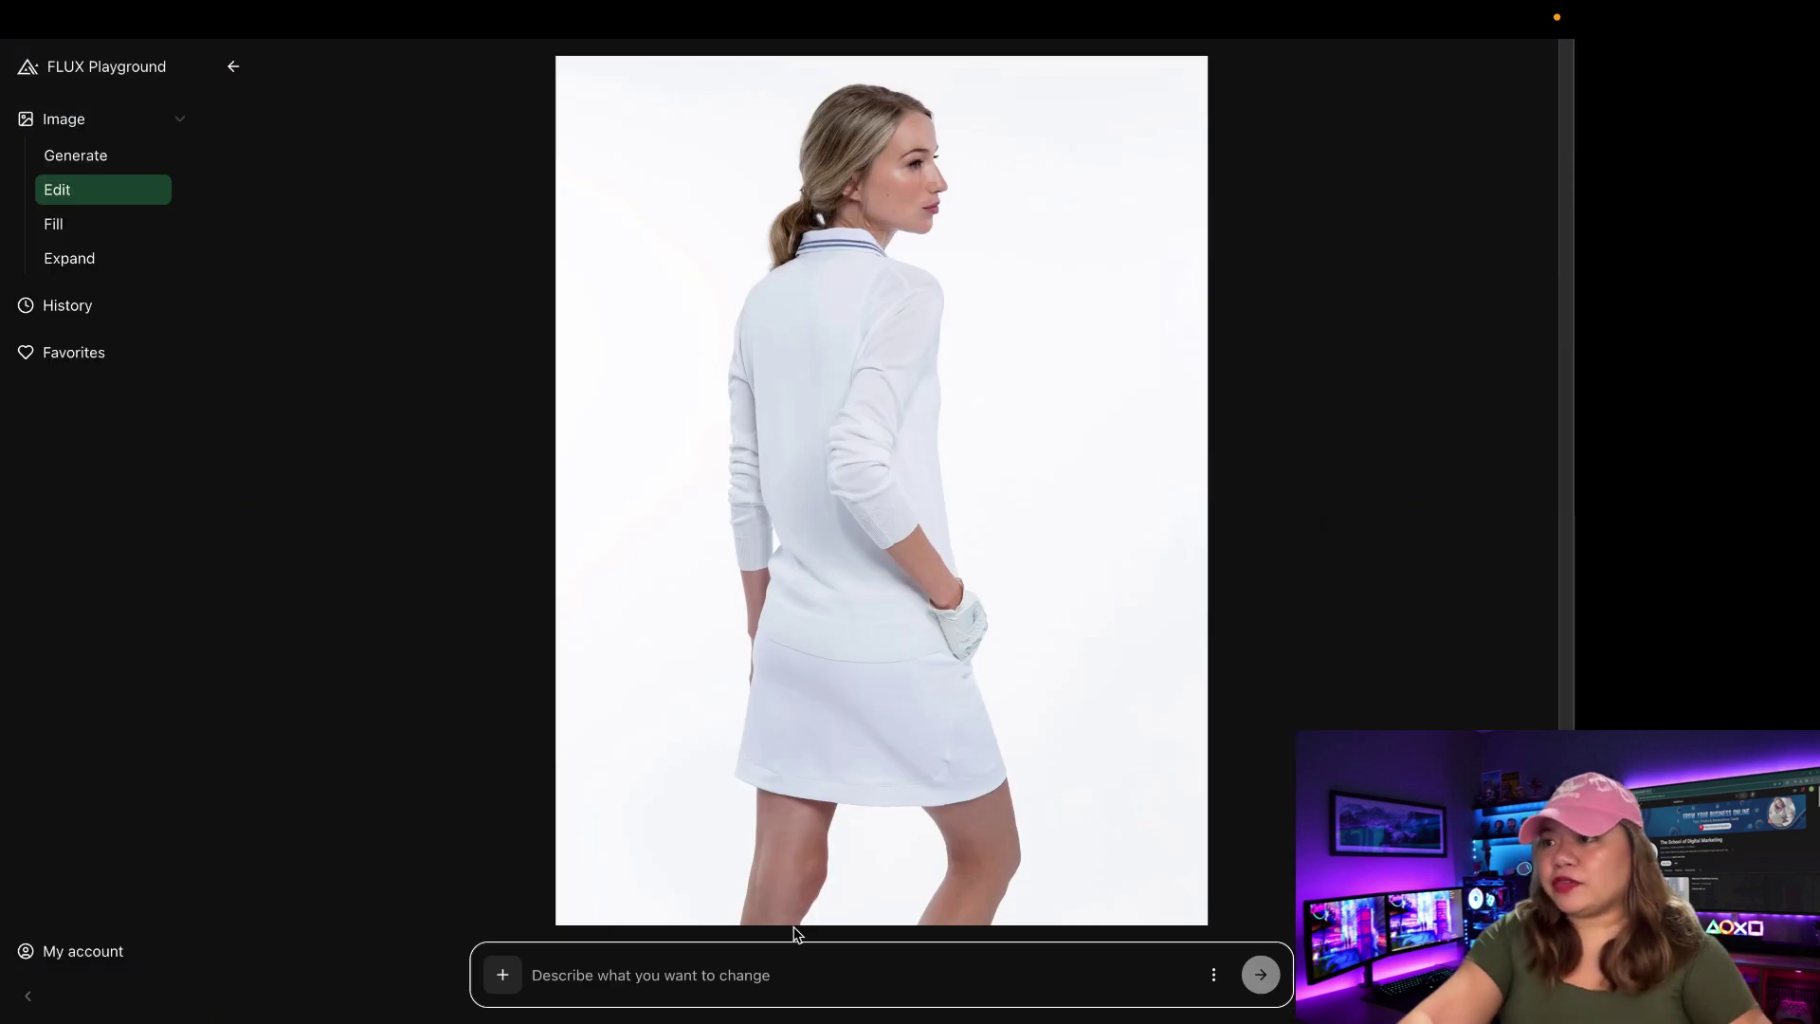
Submit the pasted prompt 'tilt her head towards the camera' to generate four edits.
click(706, 990)
text(tilt her head towards the camera)
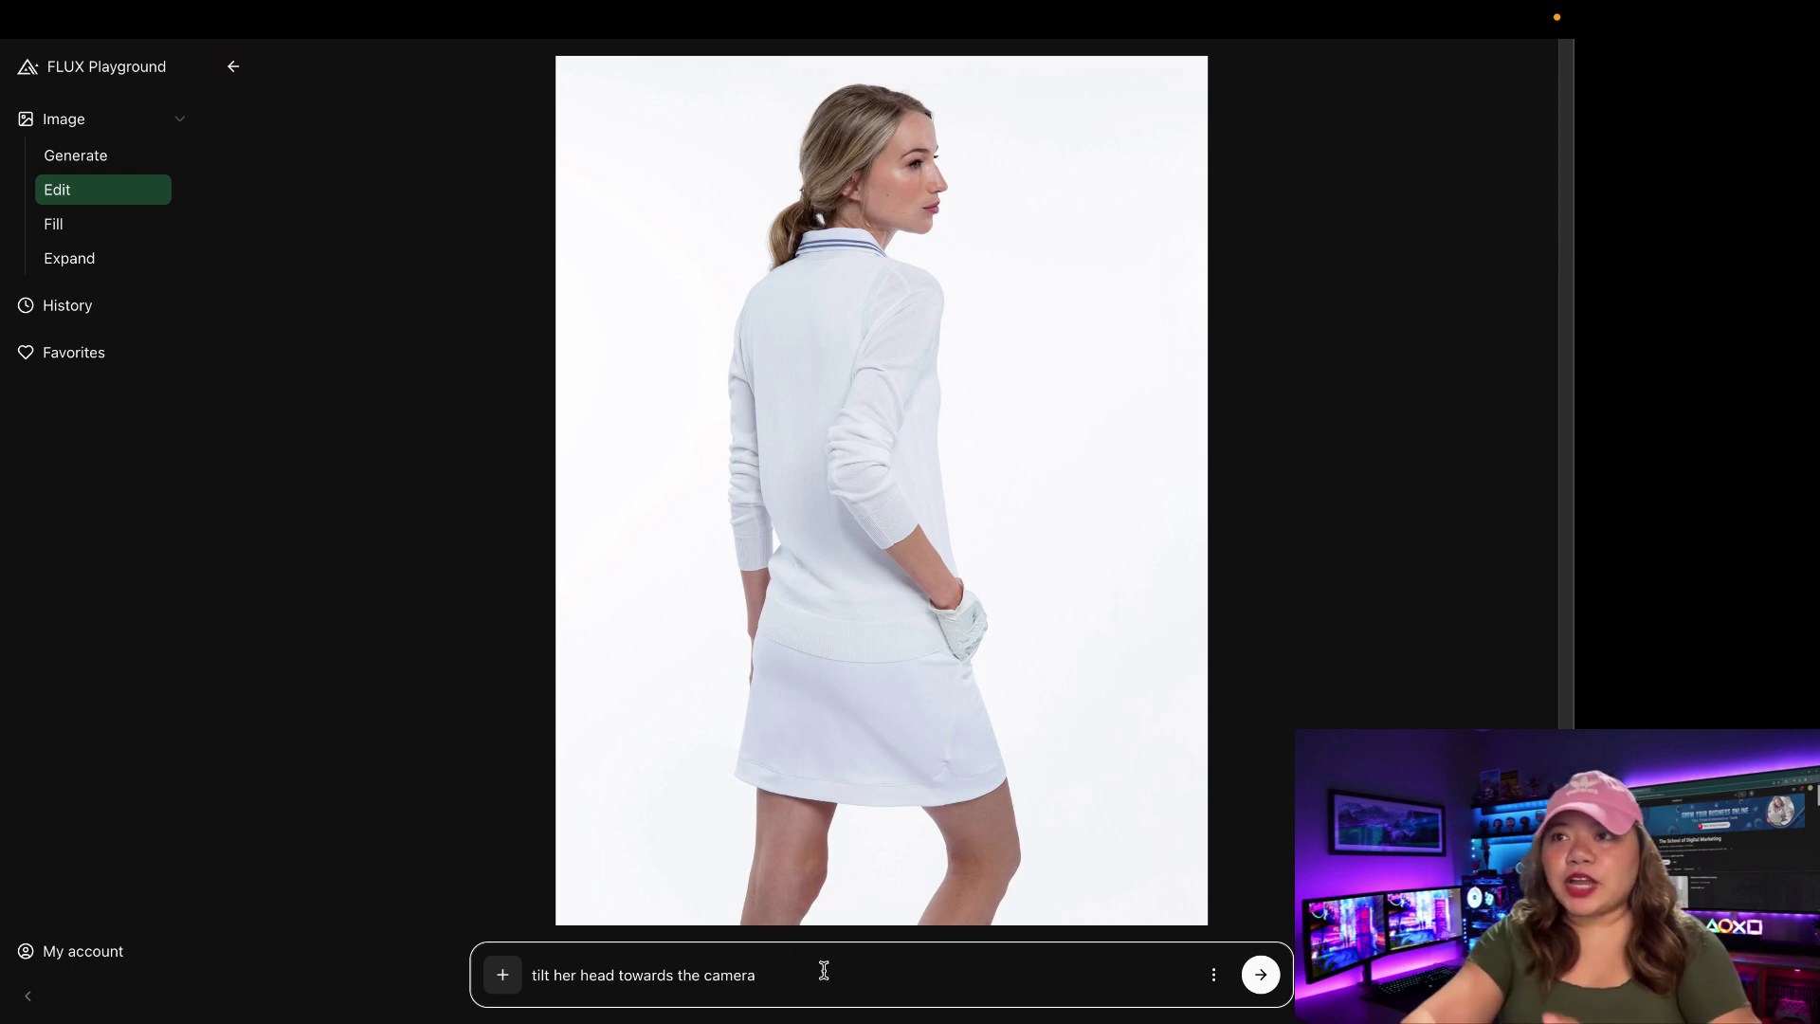
click(1264, 985)
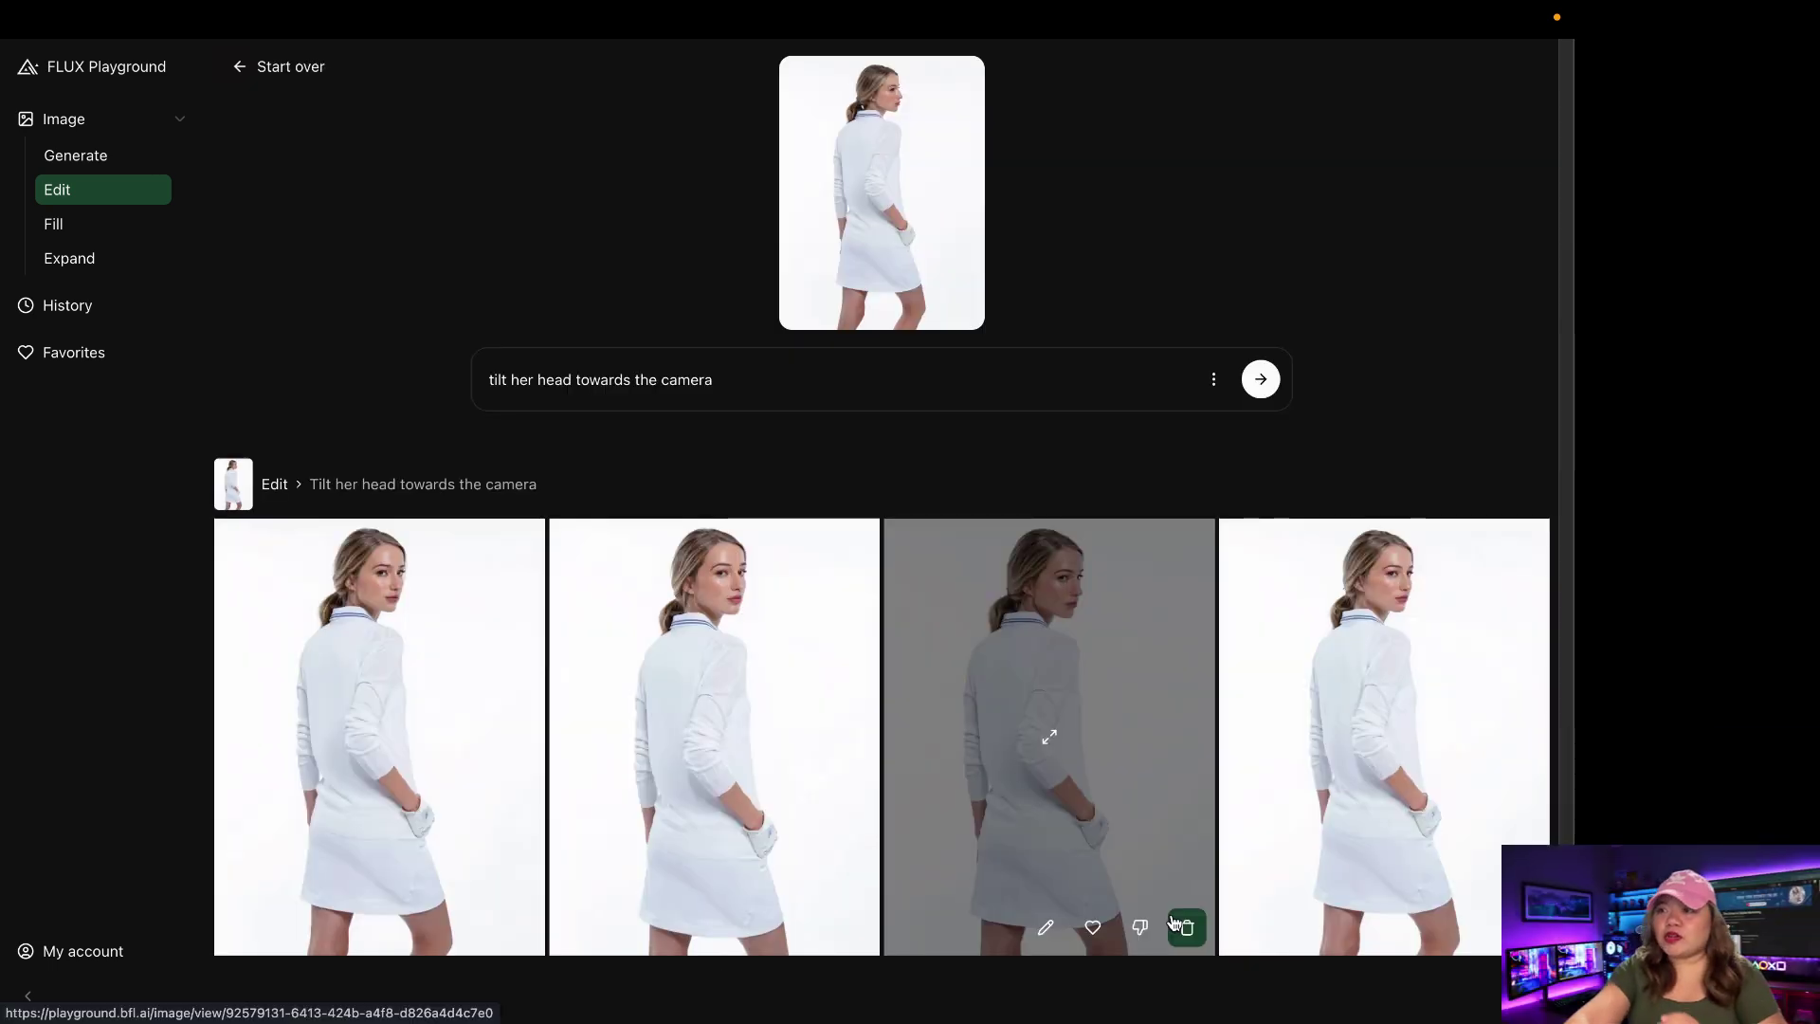
Browse the head-tilt results full-size with the next and previous arrows, then close the viewer.
click(1049, 737)
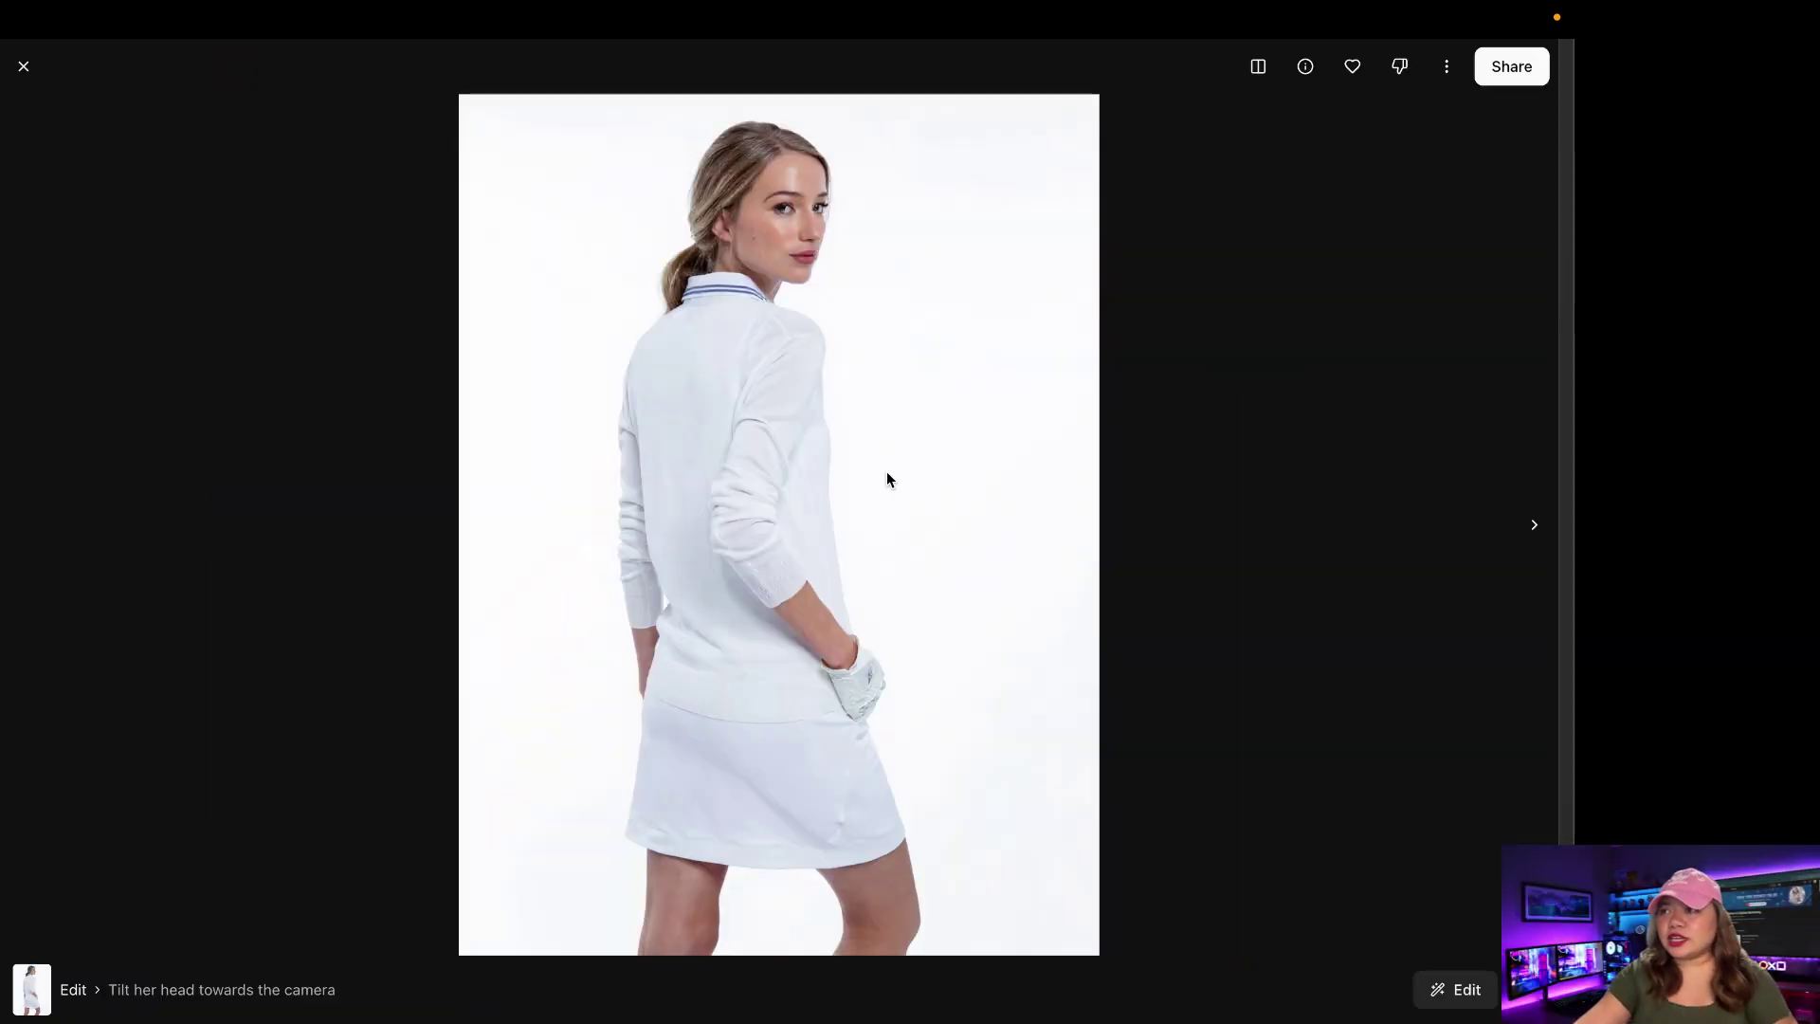
click(1532, 526)
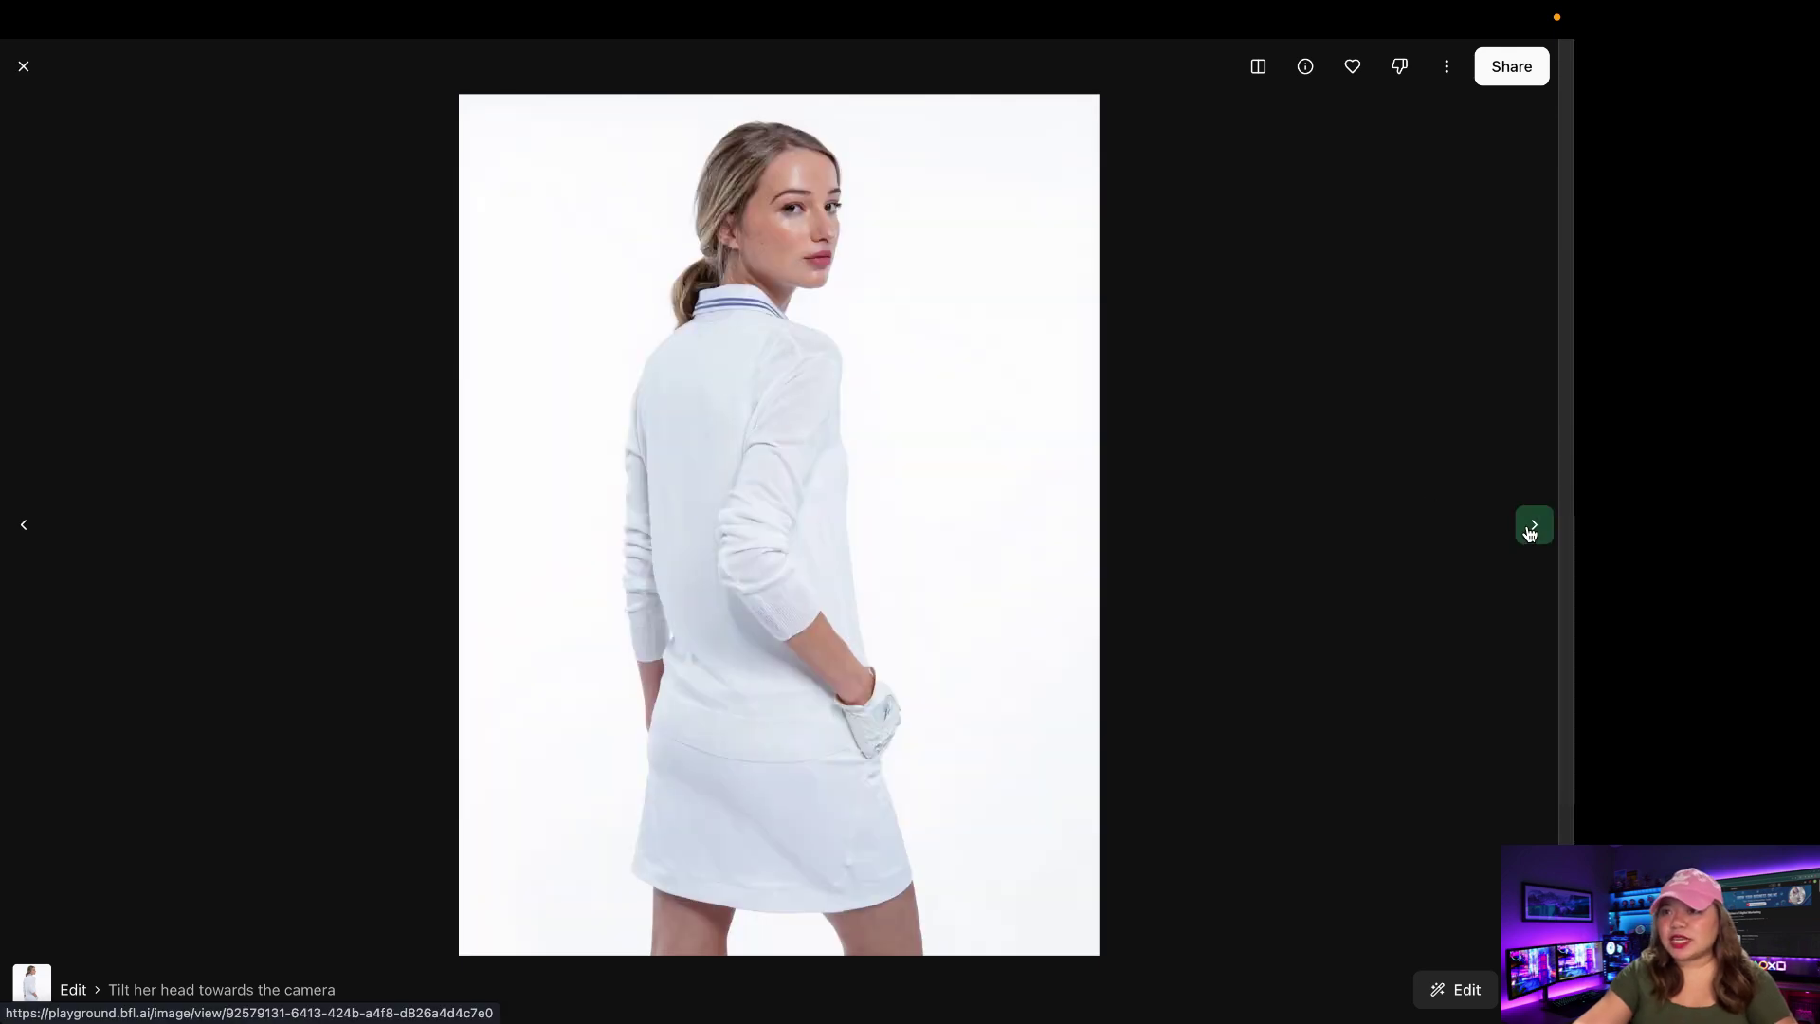
click(1531, 527)
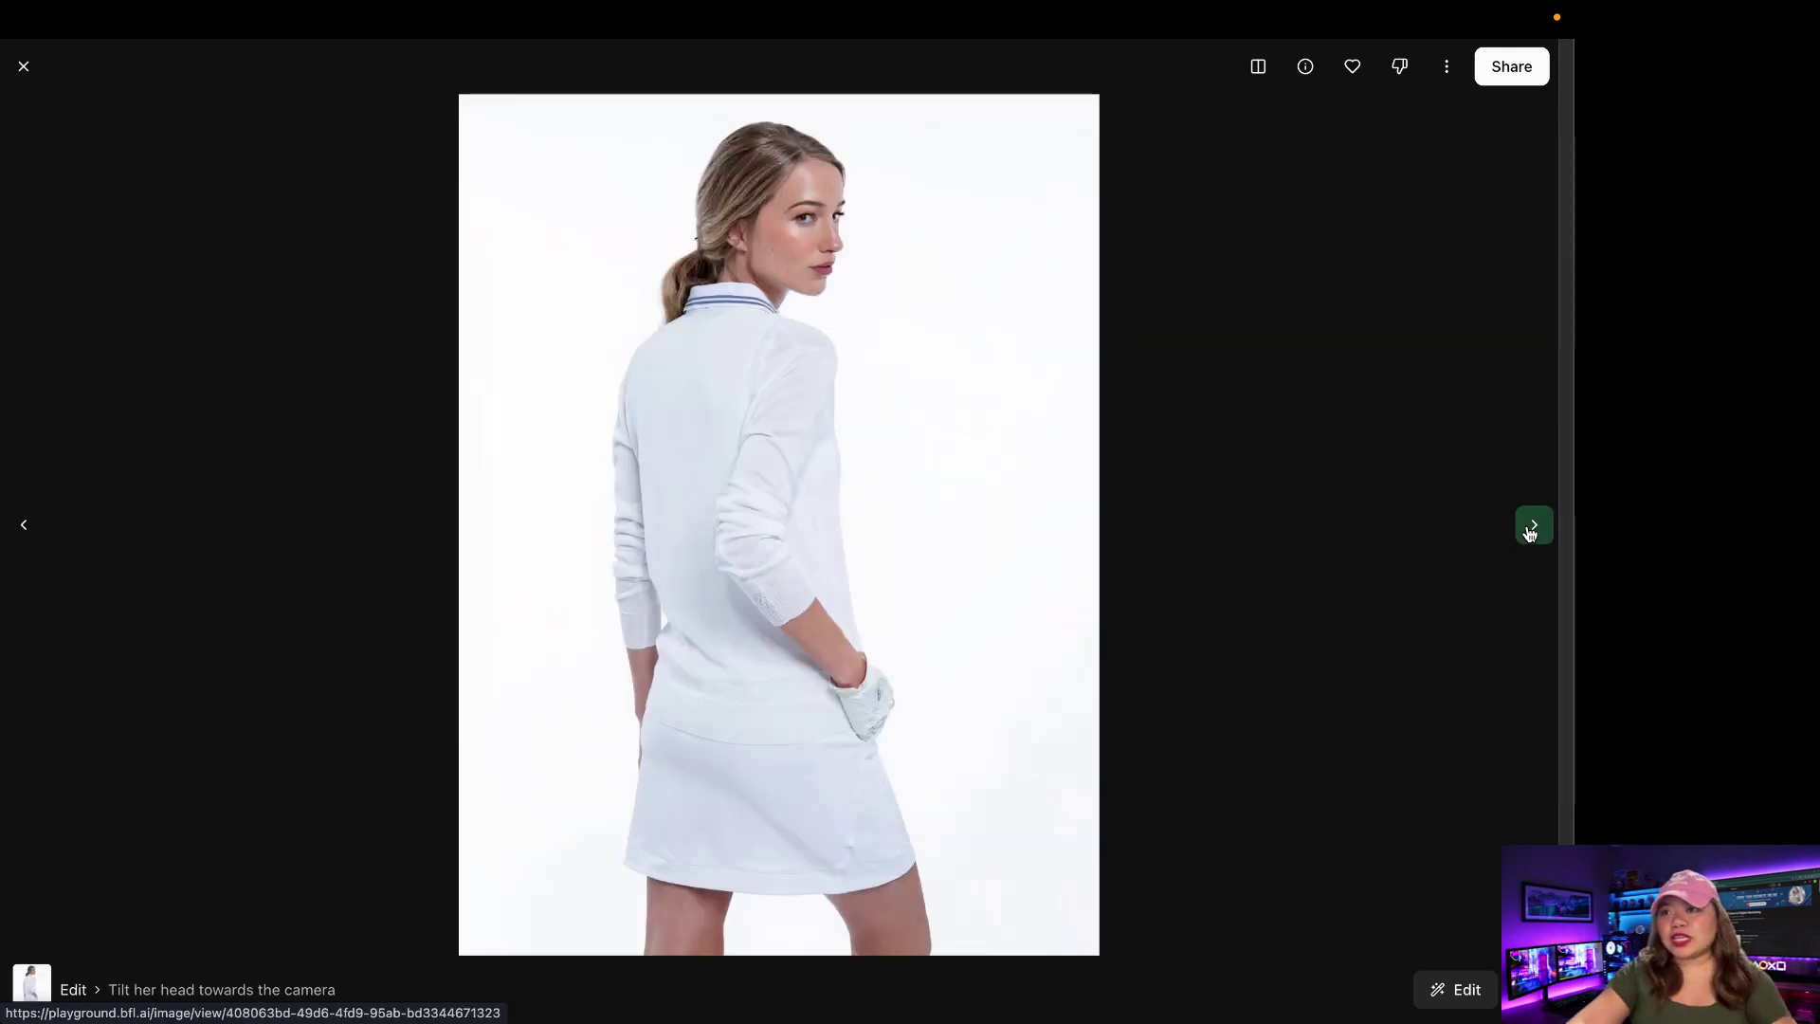
click(1531, 527)
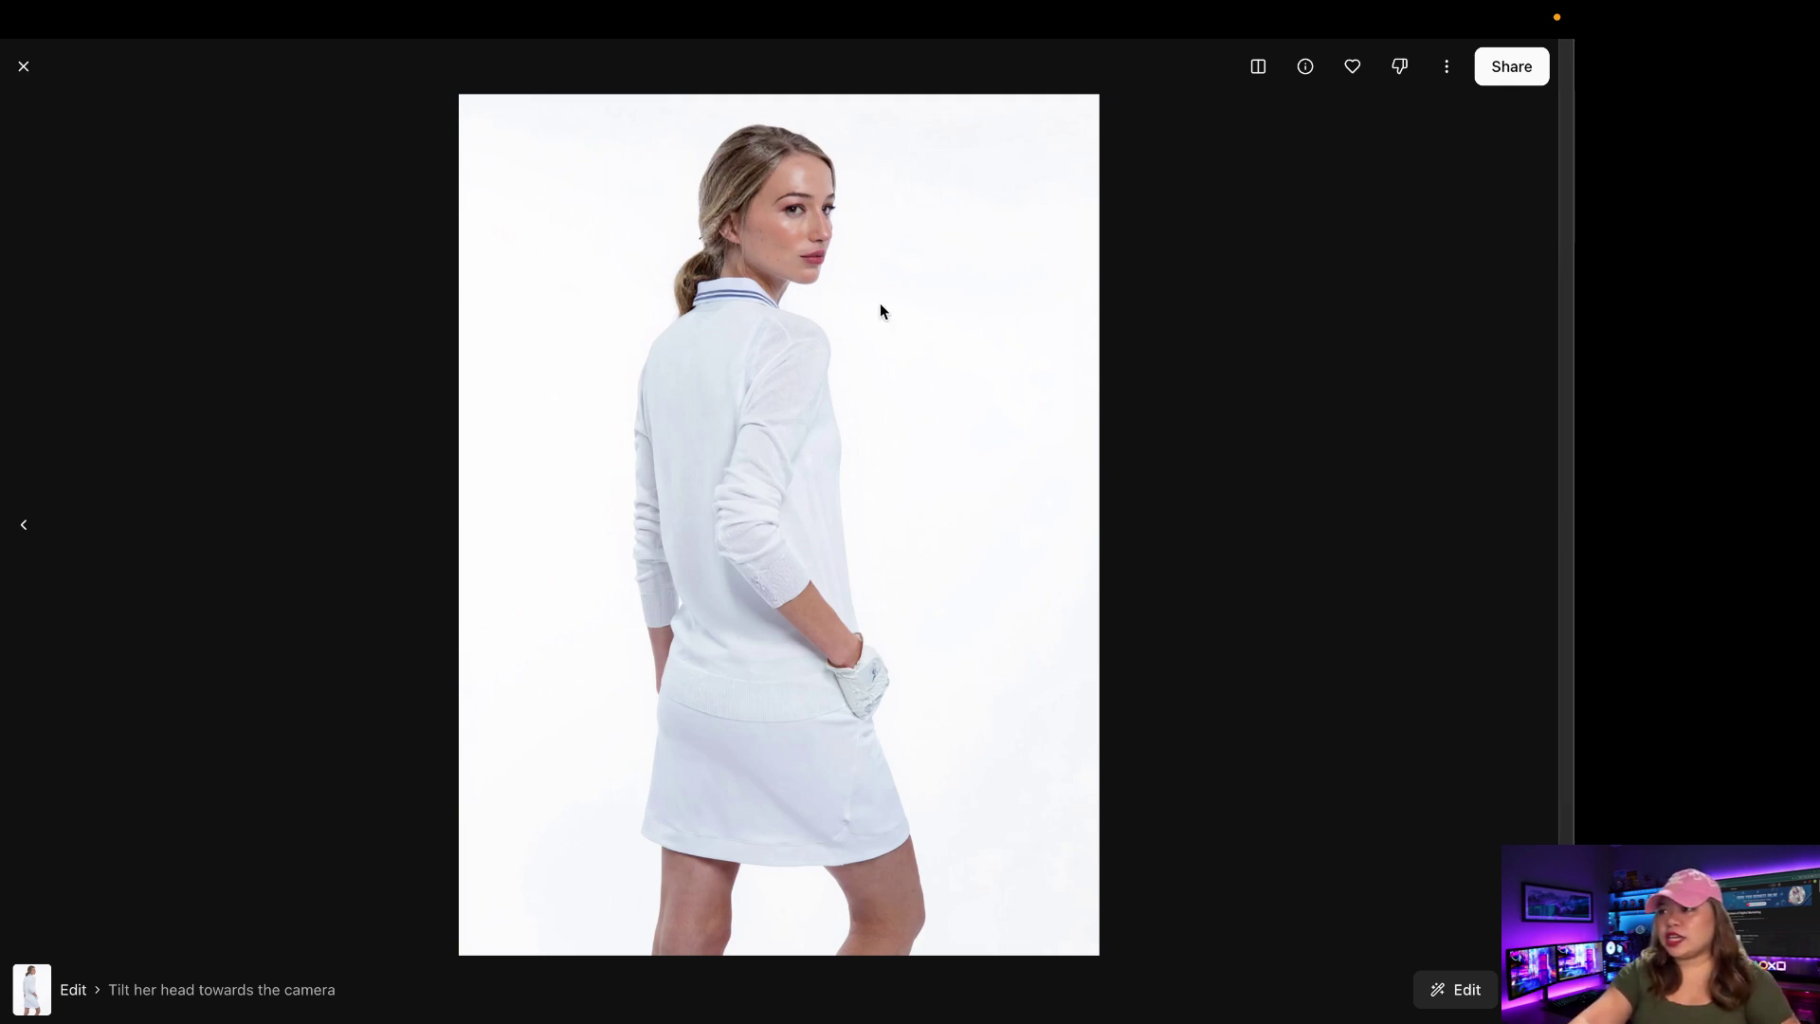
click(25, 527)
key(Escape)
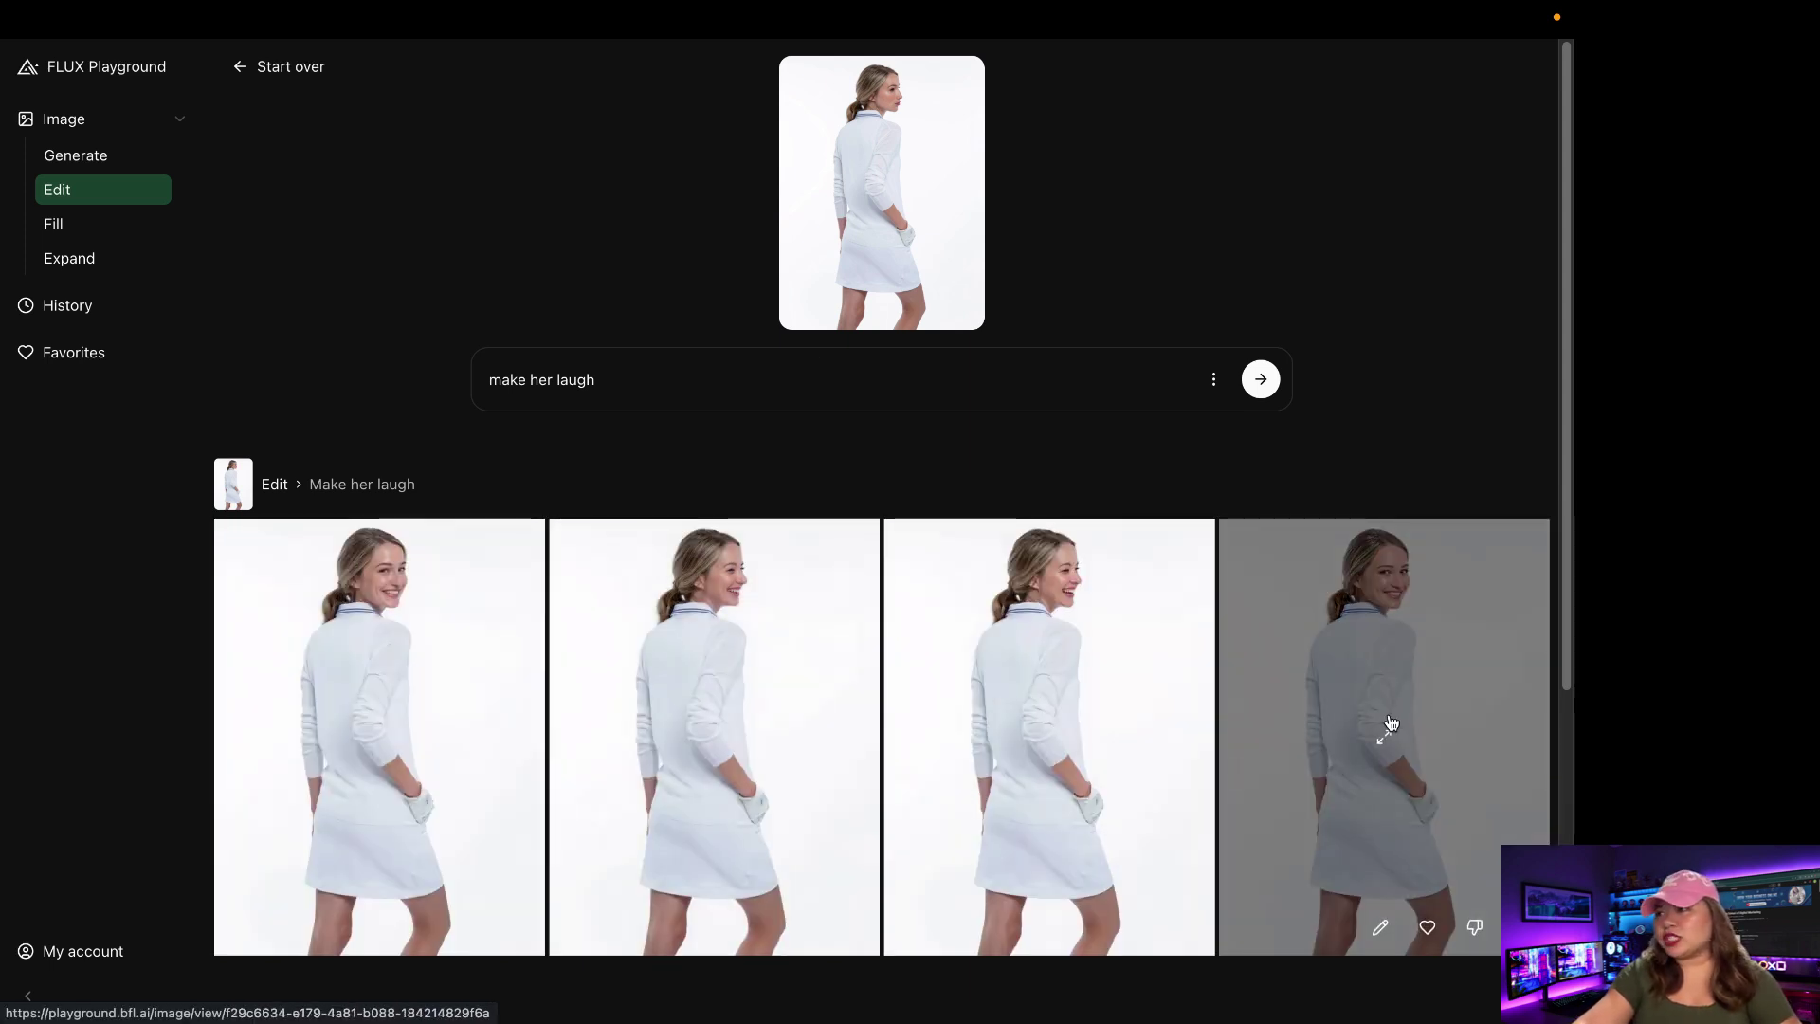
Open the fourth laughing result full-size and step back and forth between the variants.
click(1388, 715)
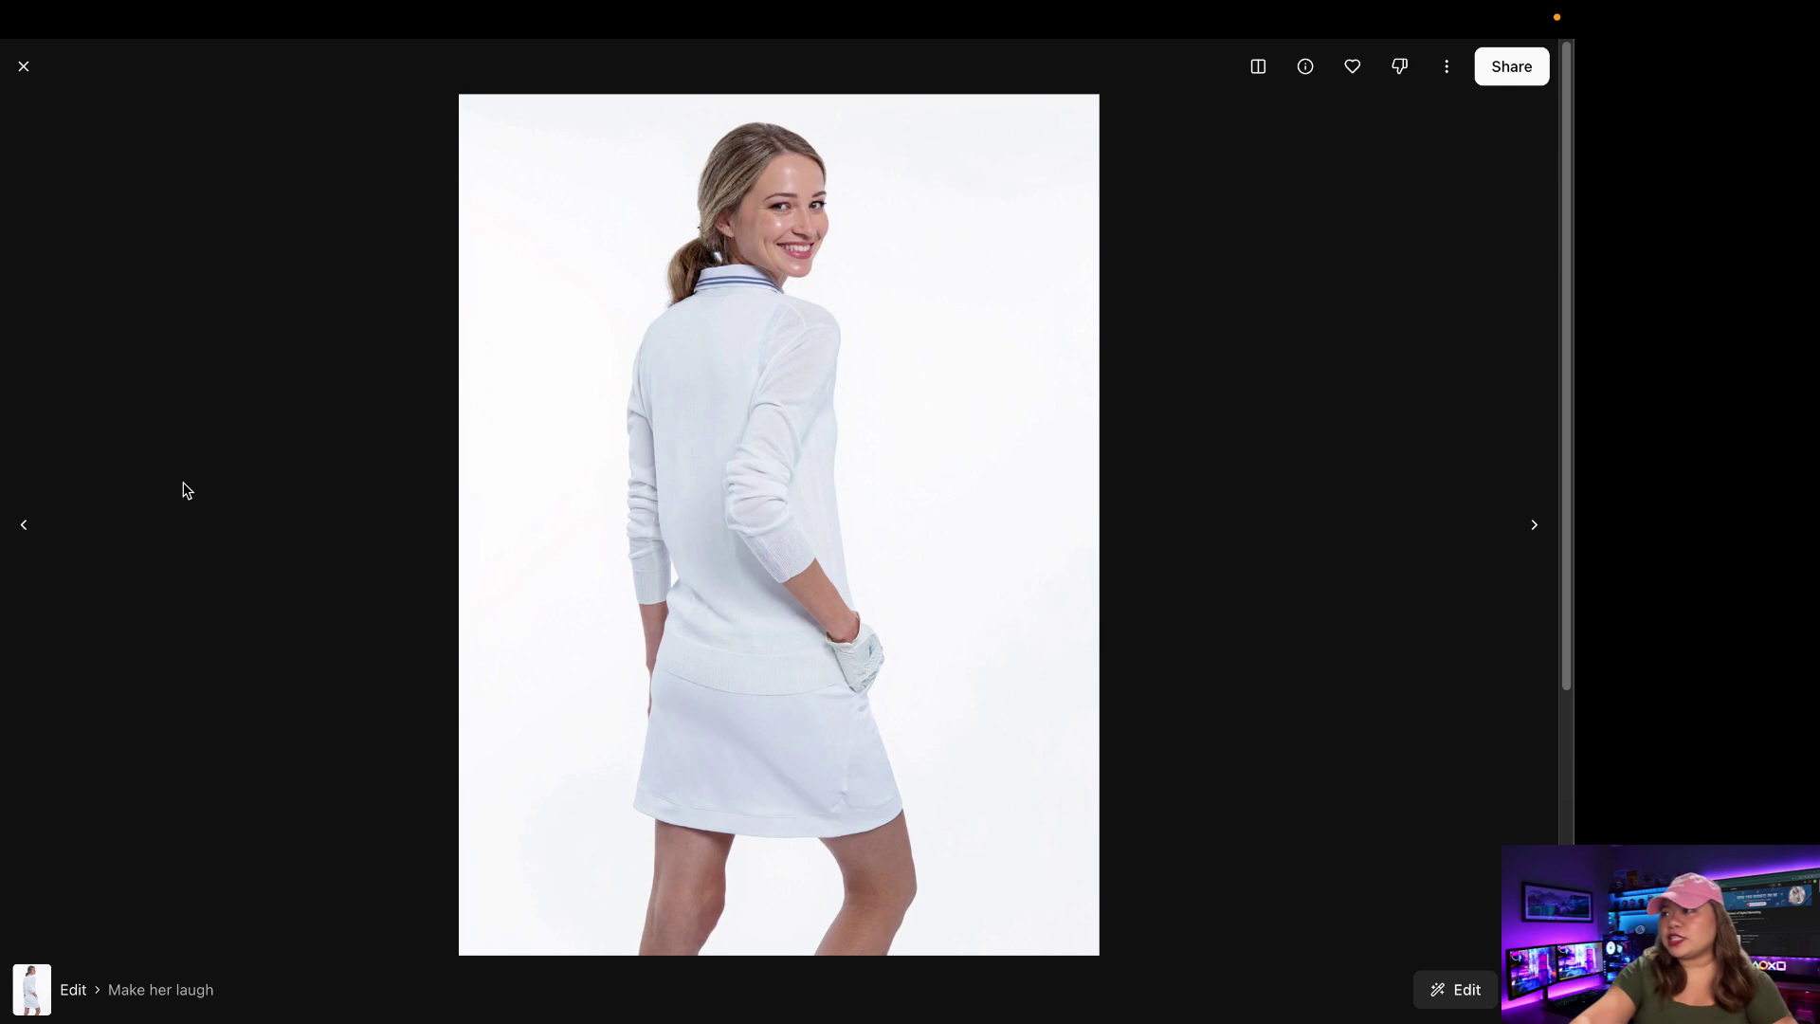
click(24, 529)
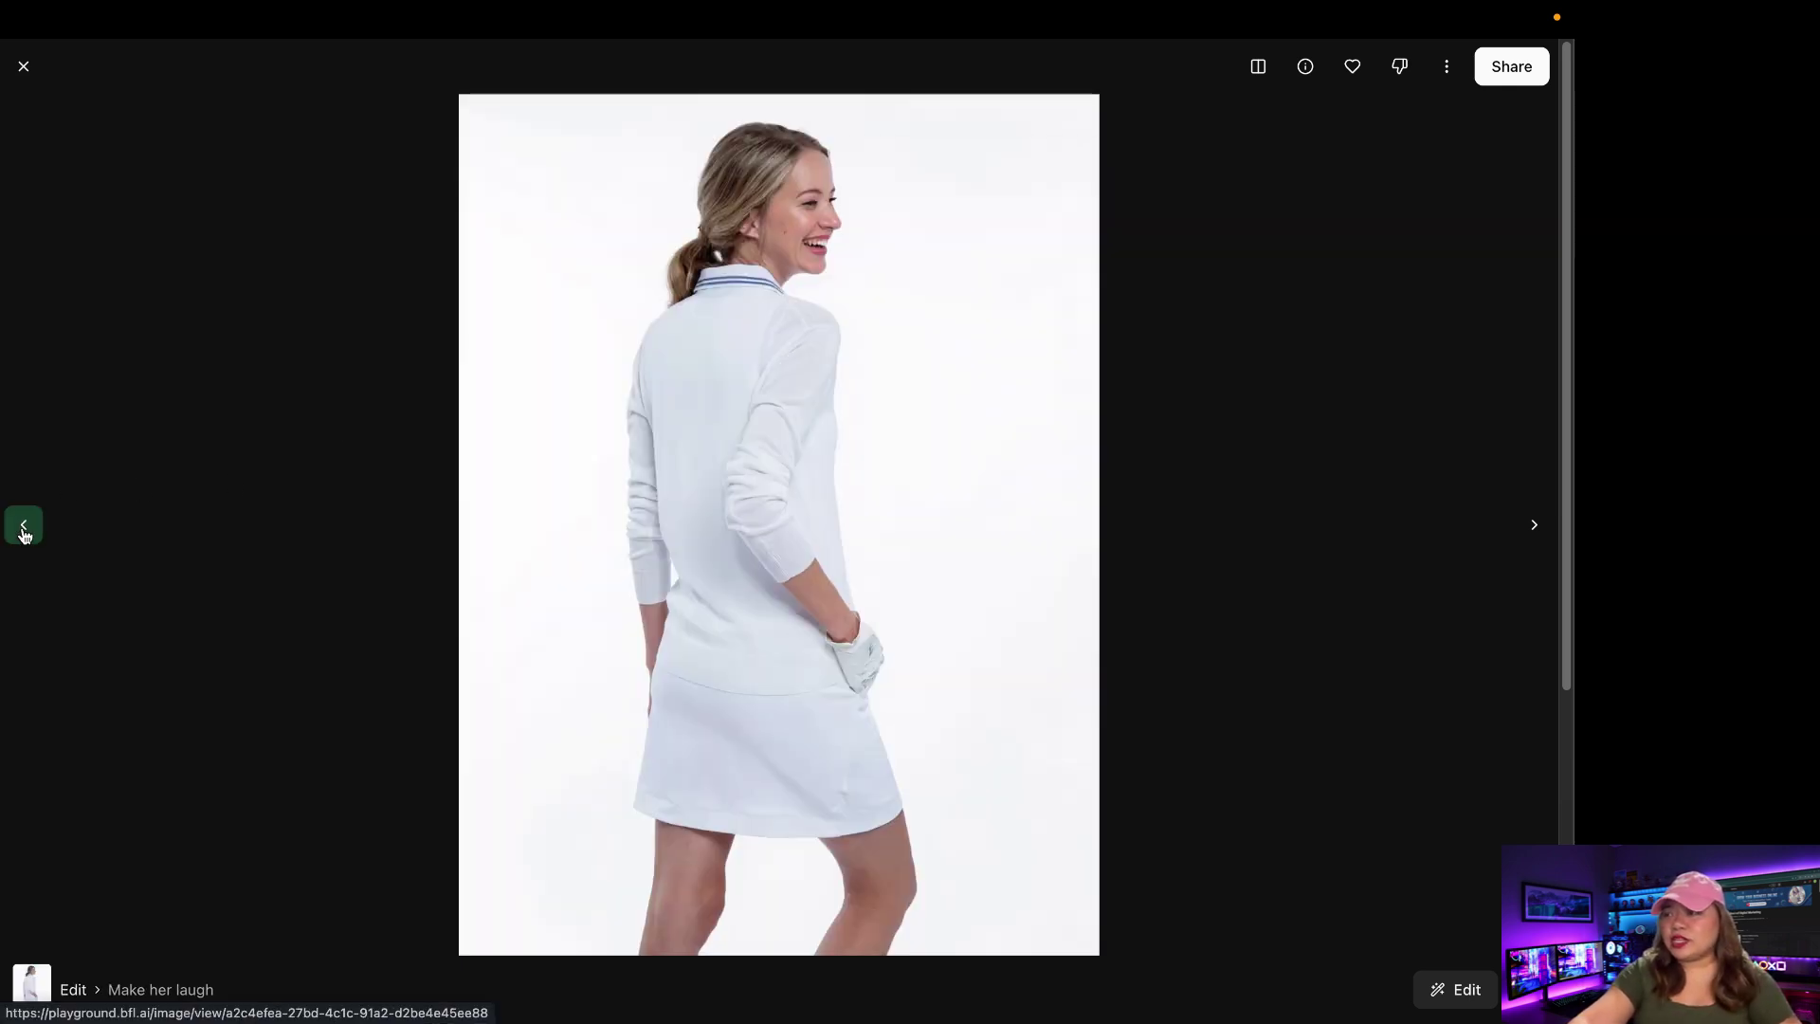
click(24, 531)
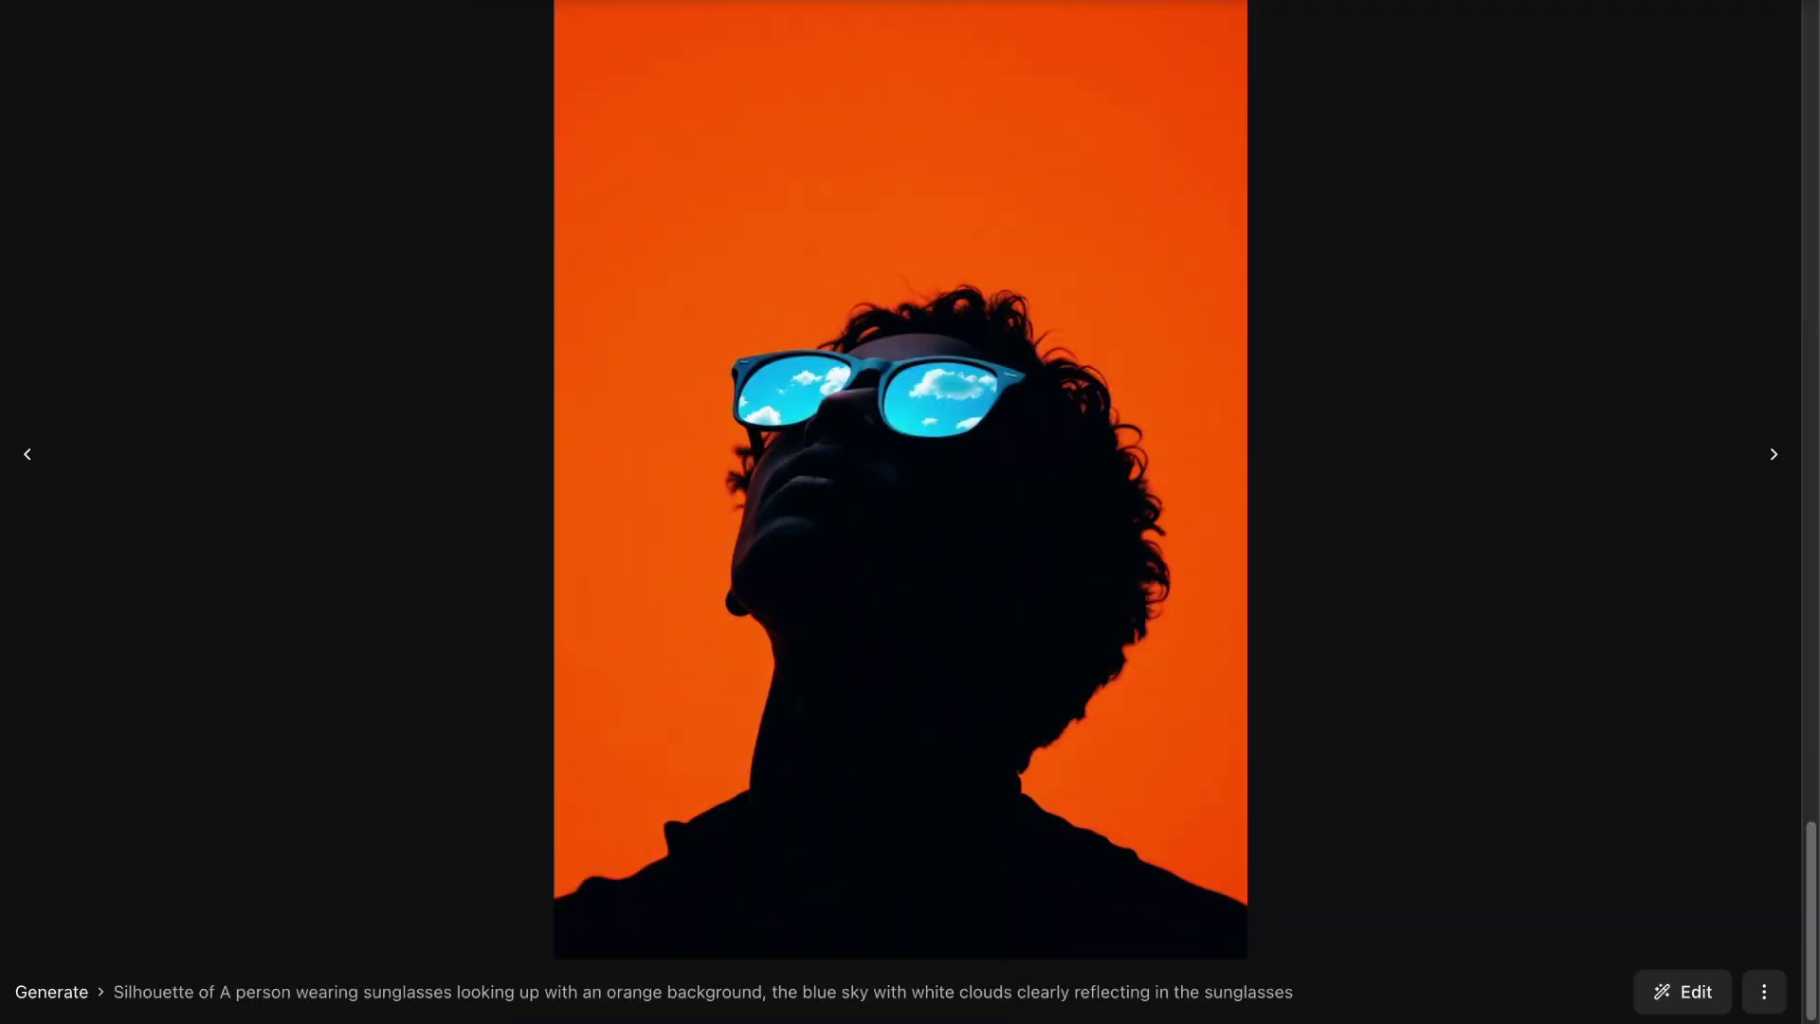
Edit the silhouette with 'change the setting to the park' and browse the park results full-size.
click(1690, 996)
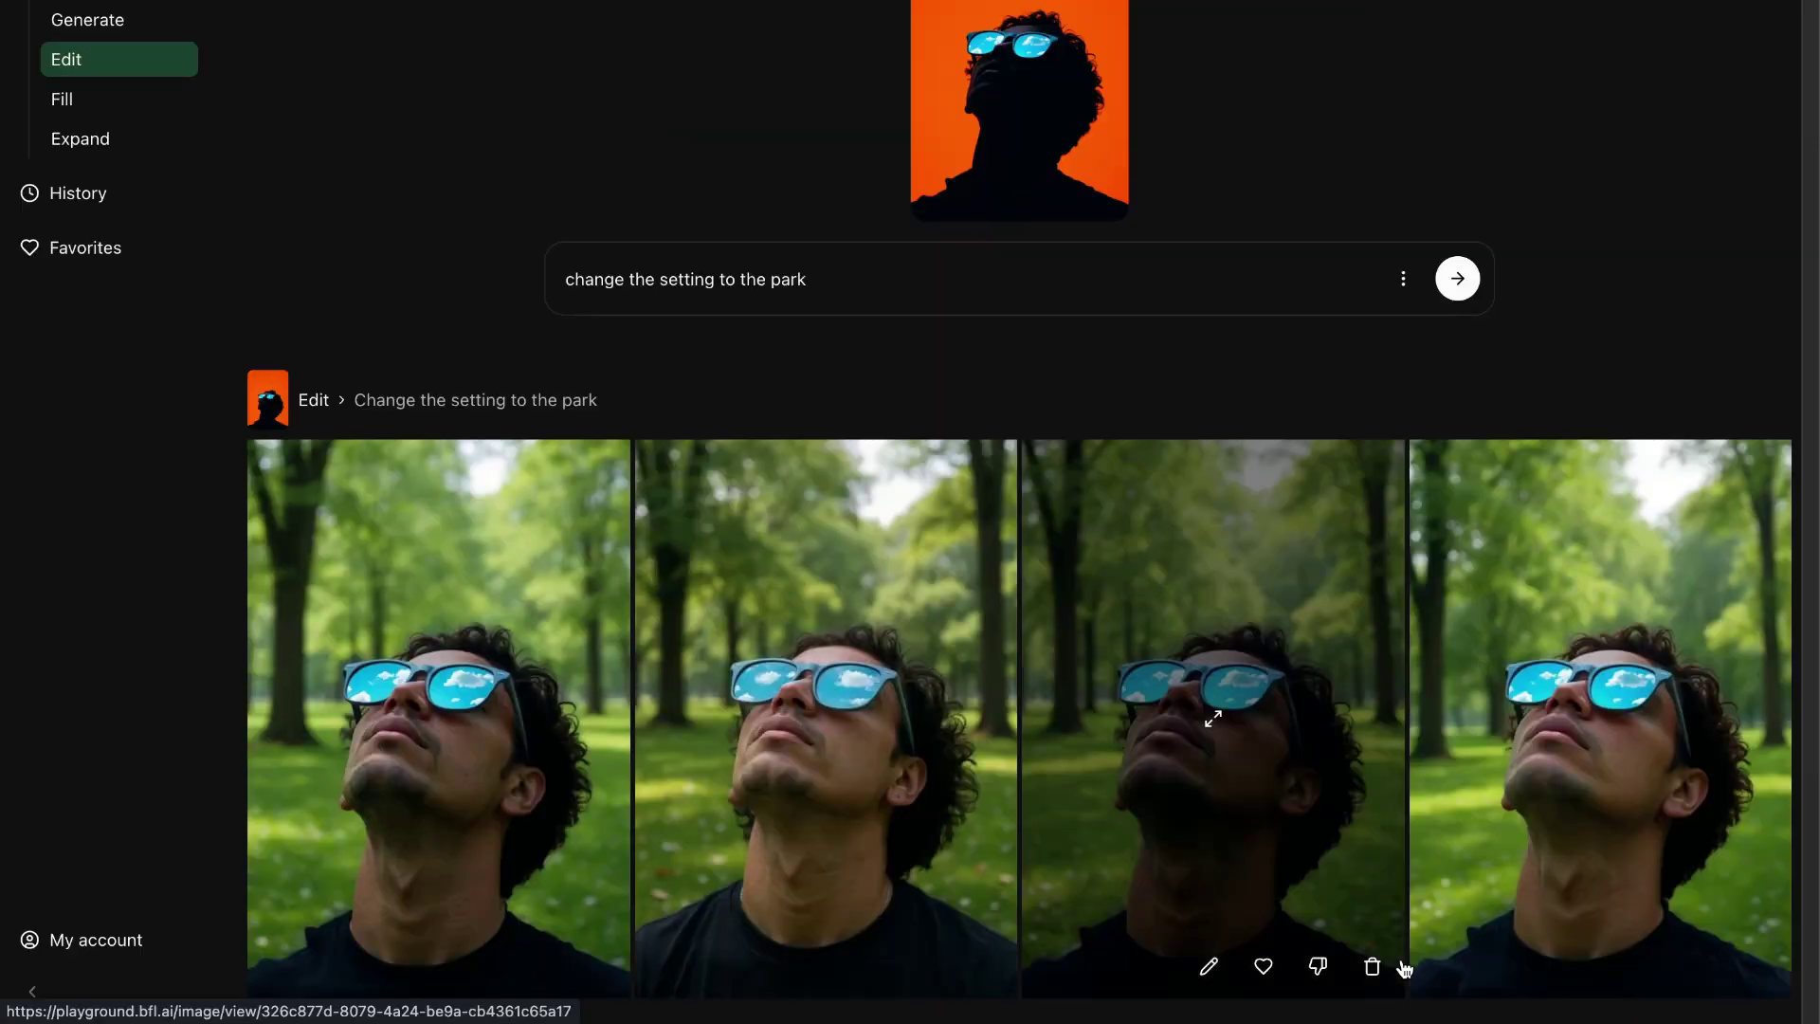
click(1404, 968)
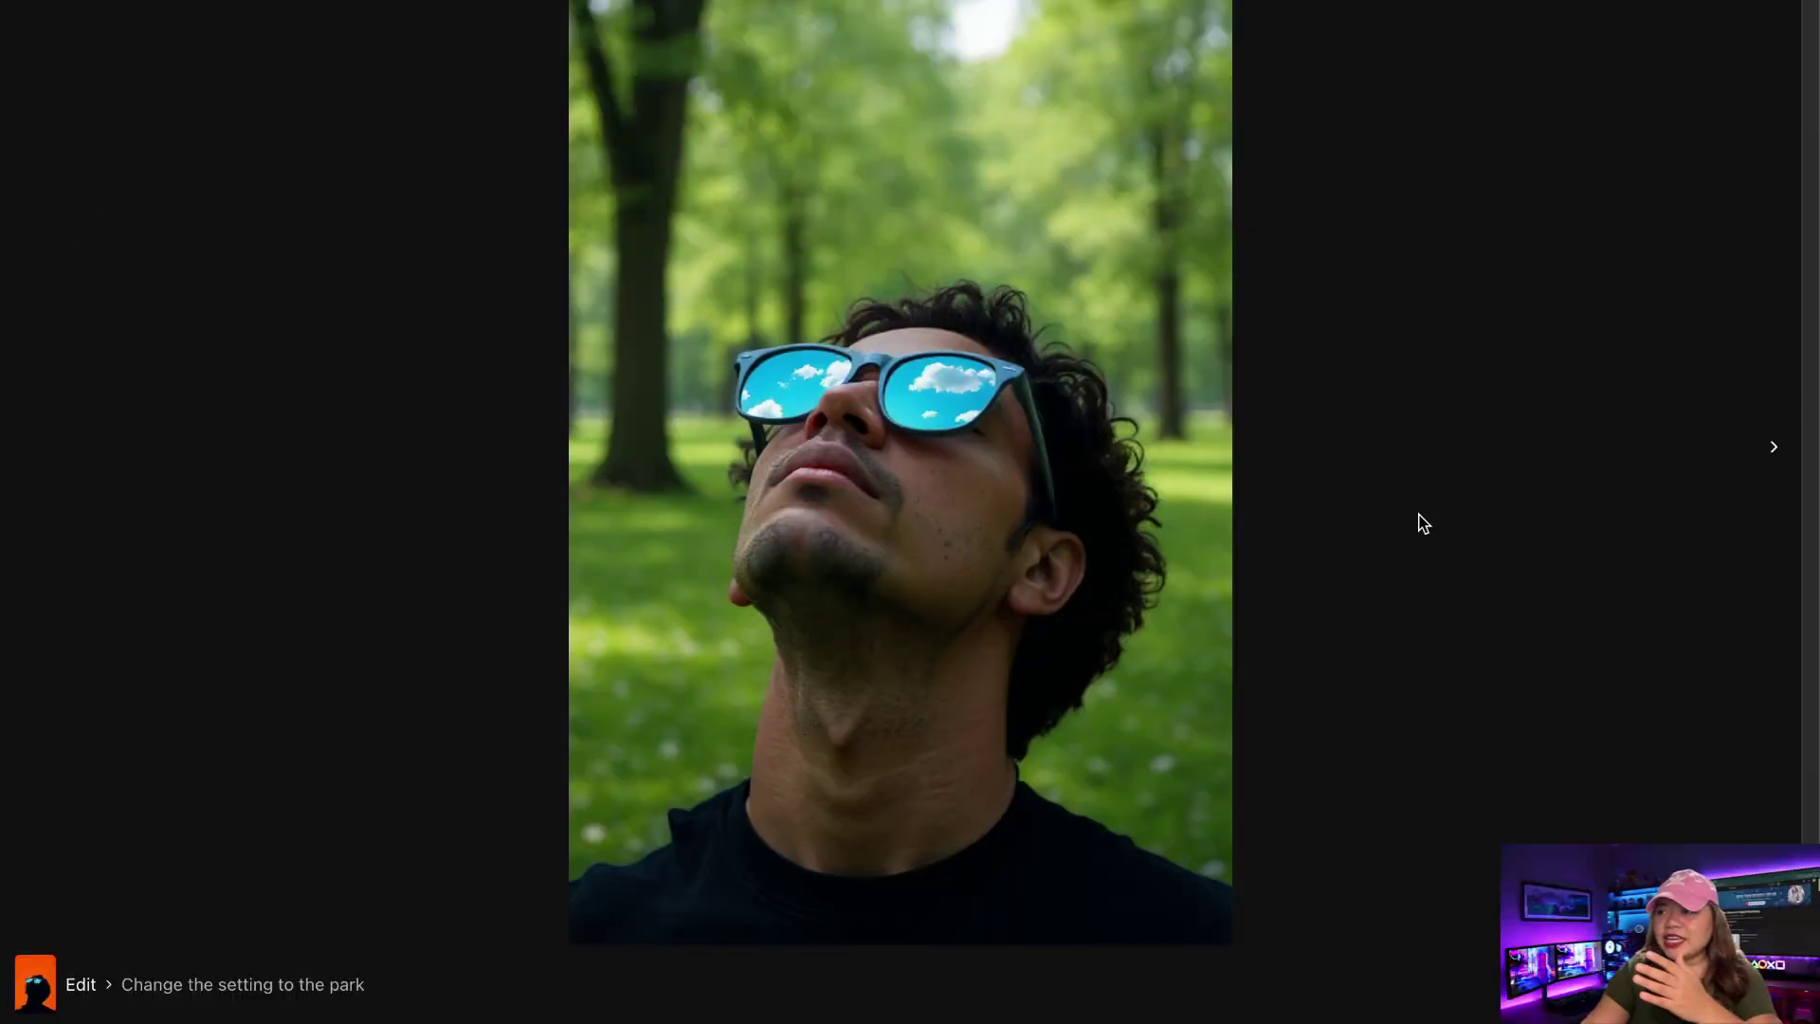
click(1774, 448)
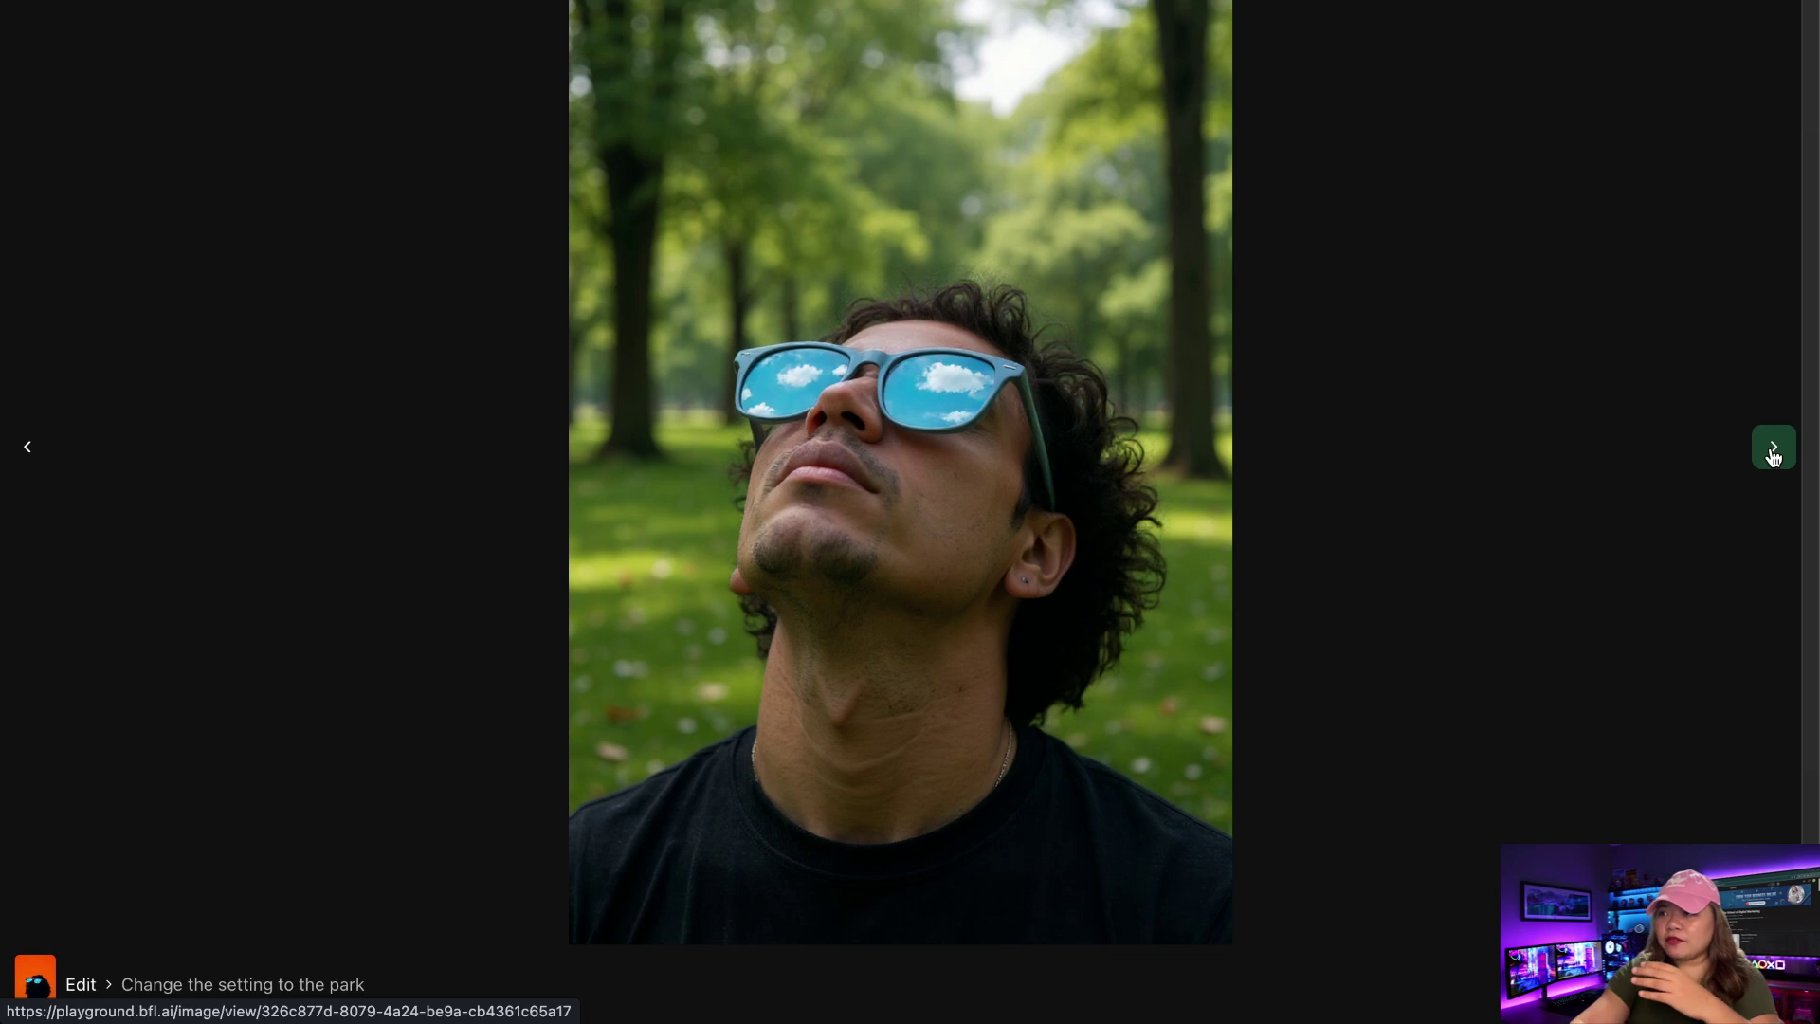
click(1773, 453)
click(1773, 453)
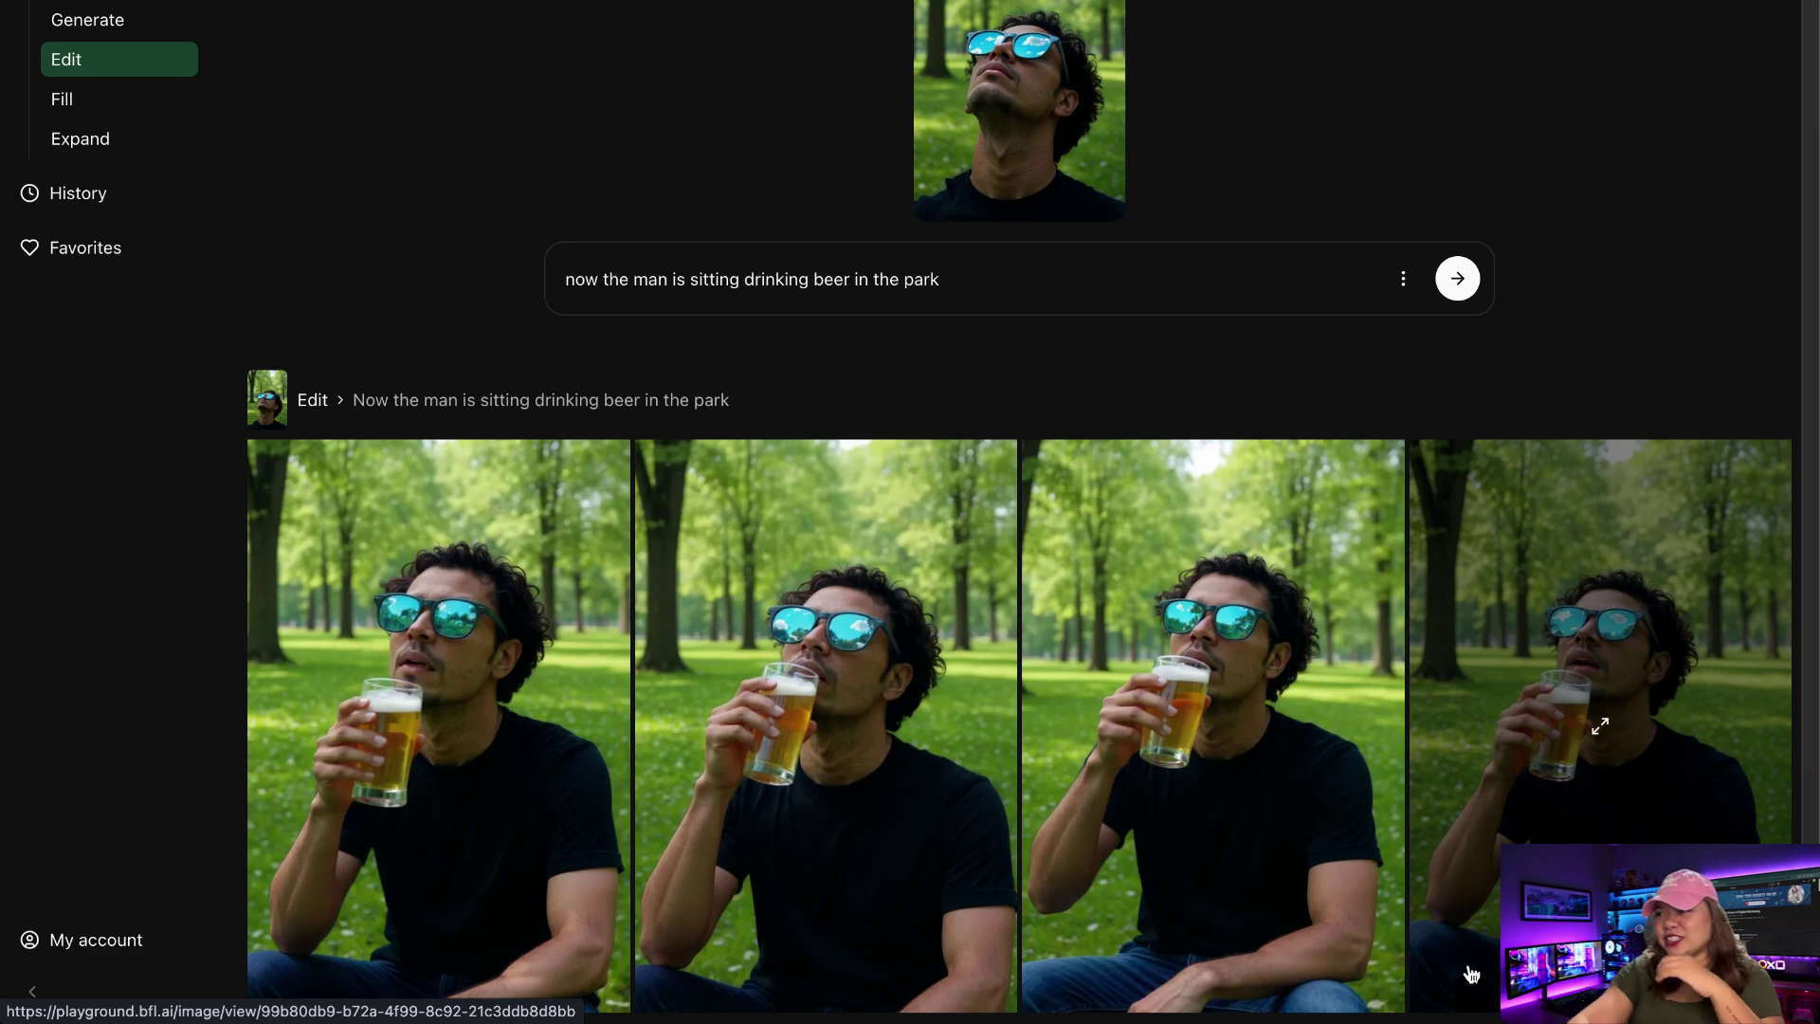
Flip through the beer-drinking park variants, then reopen the one with the man gazing upward.
click(1471, 974)
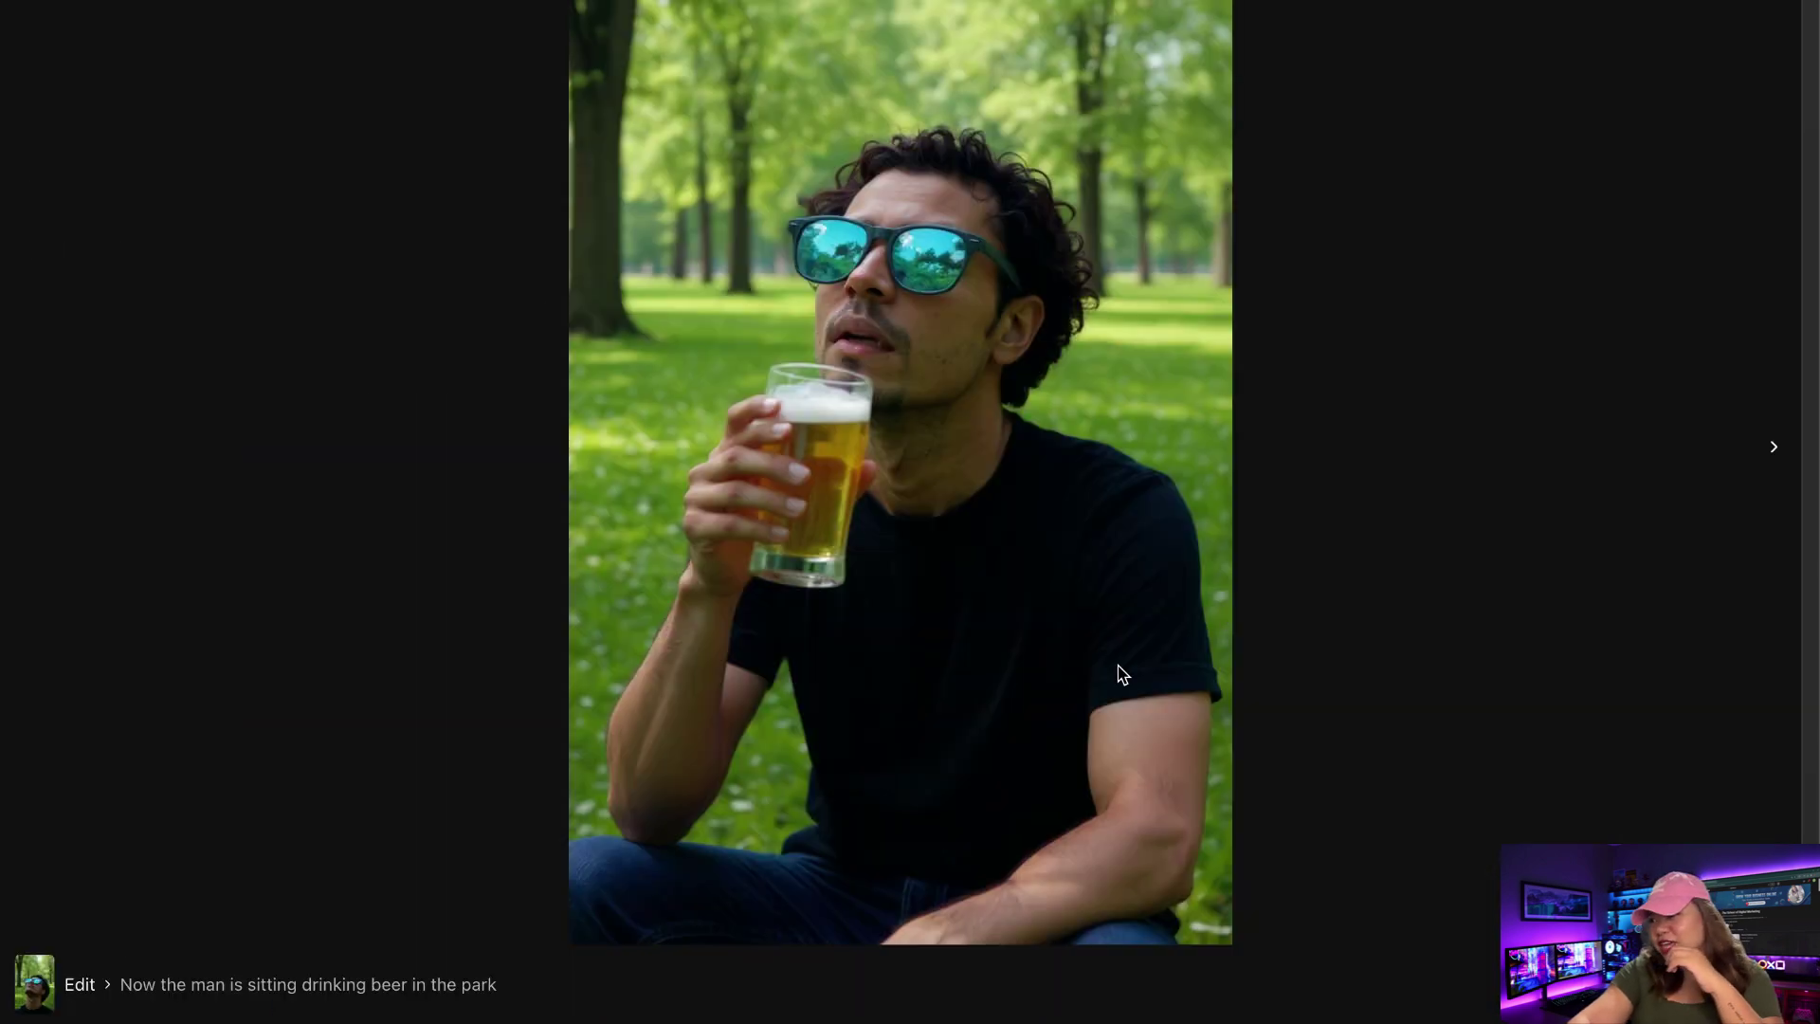
click(1773, 449)
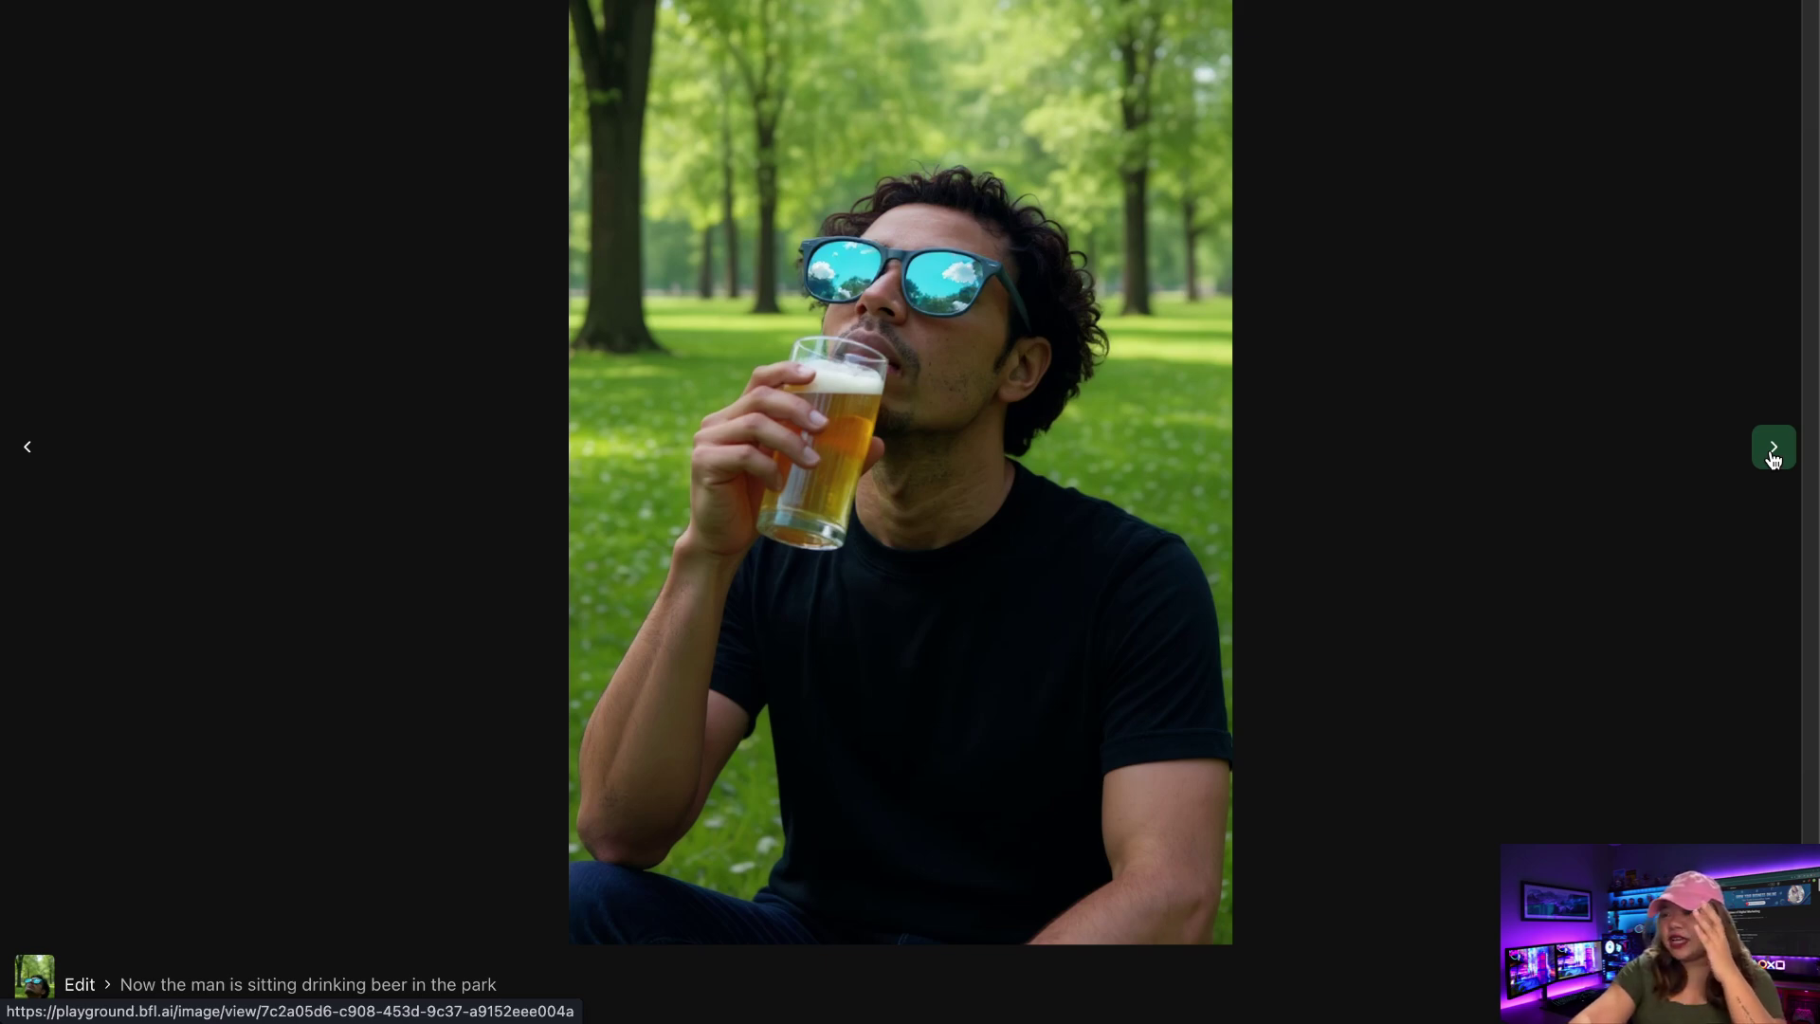
click(1773, 449)
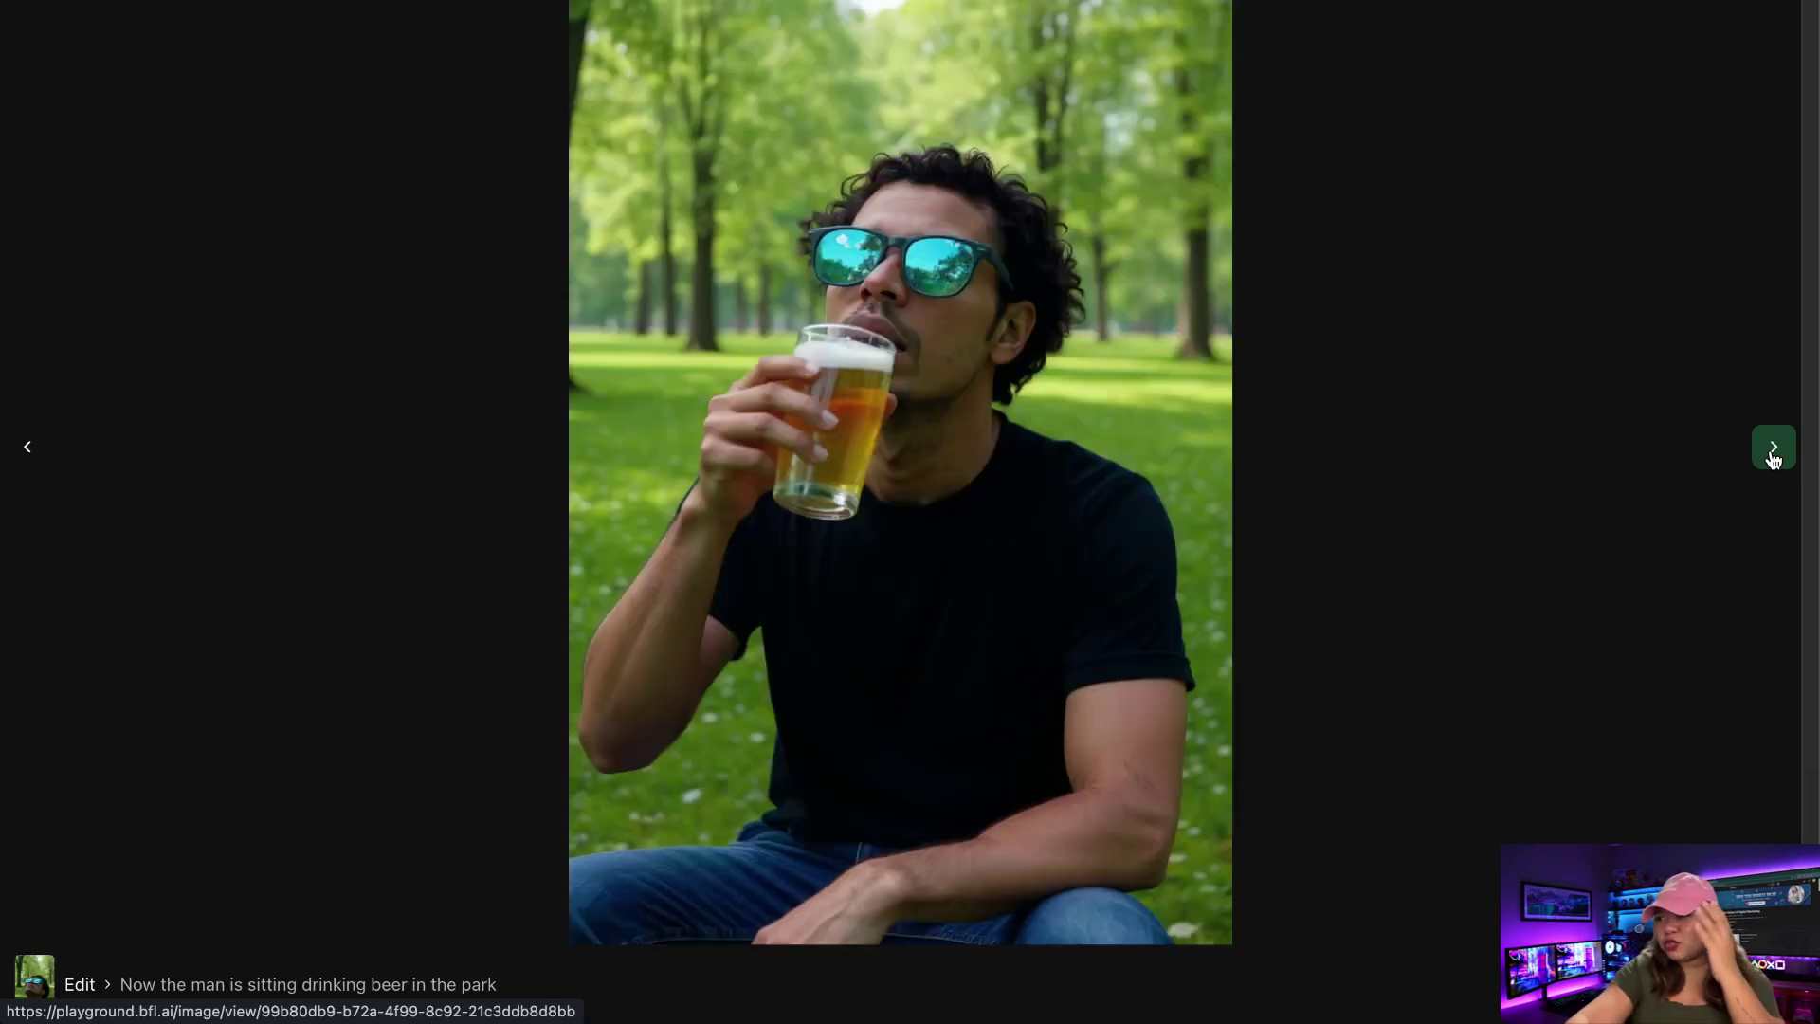
click(1773, 451)
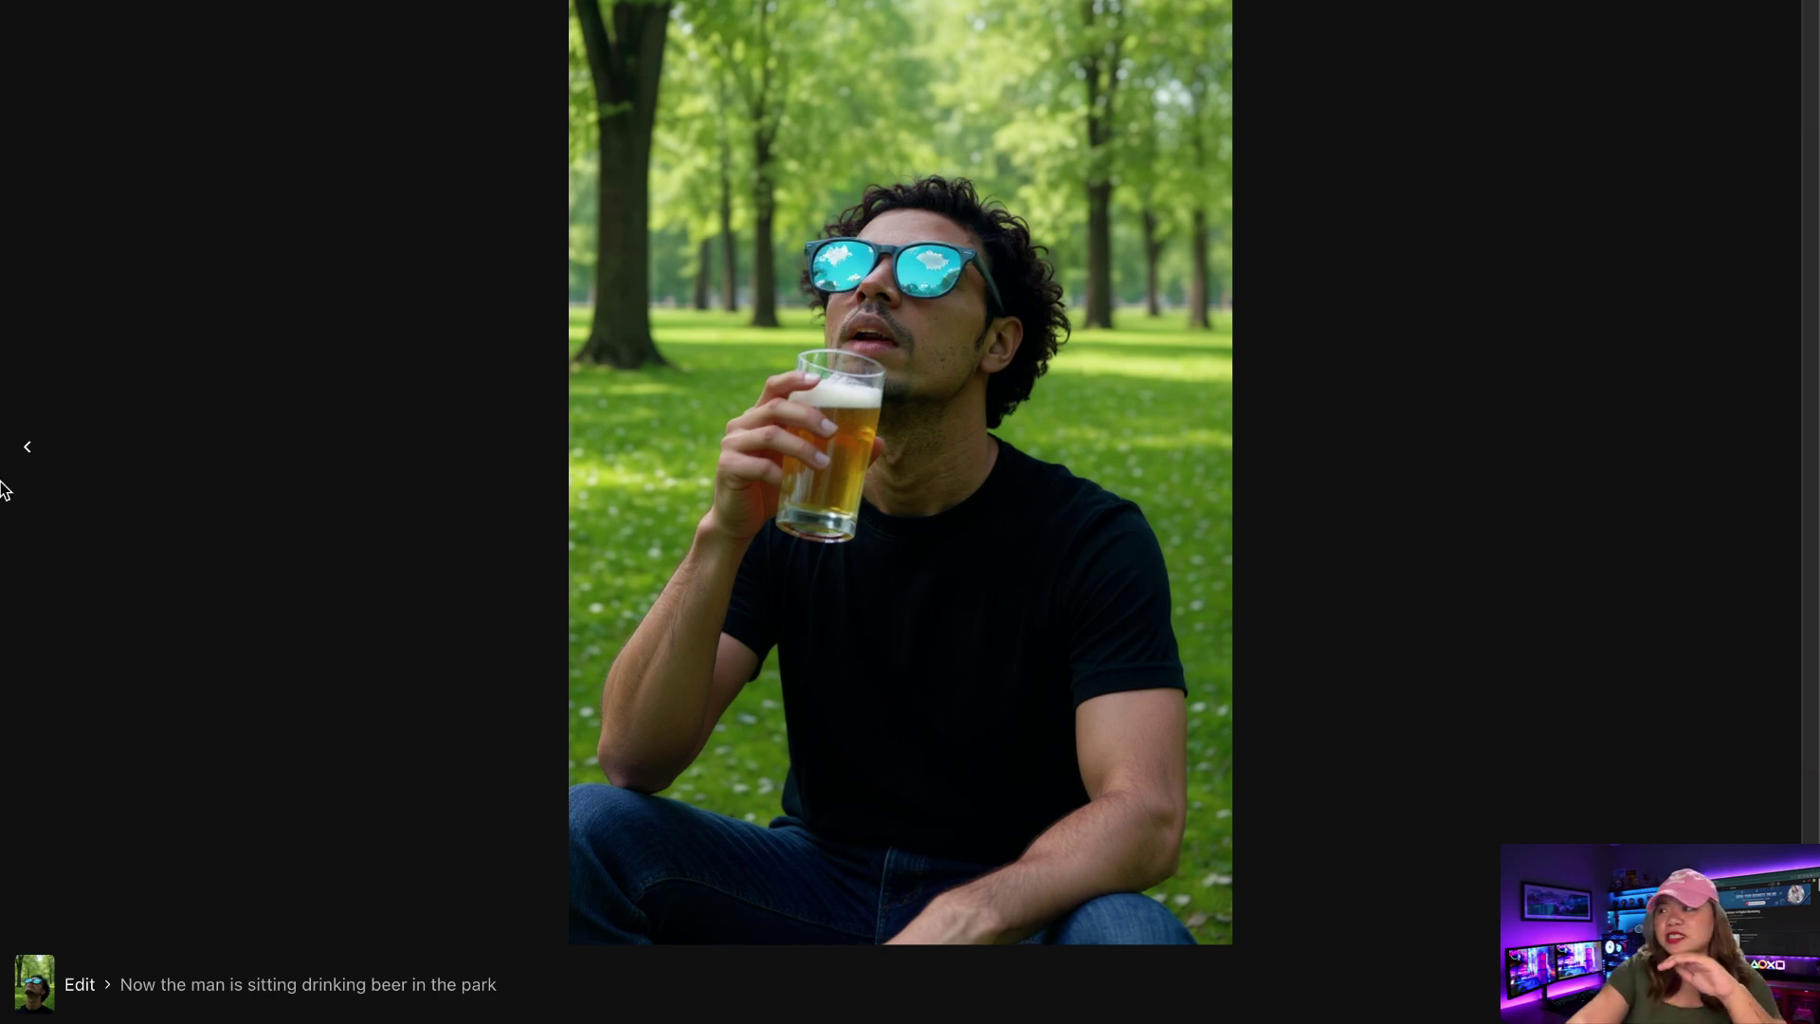
click(21, 453)
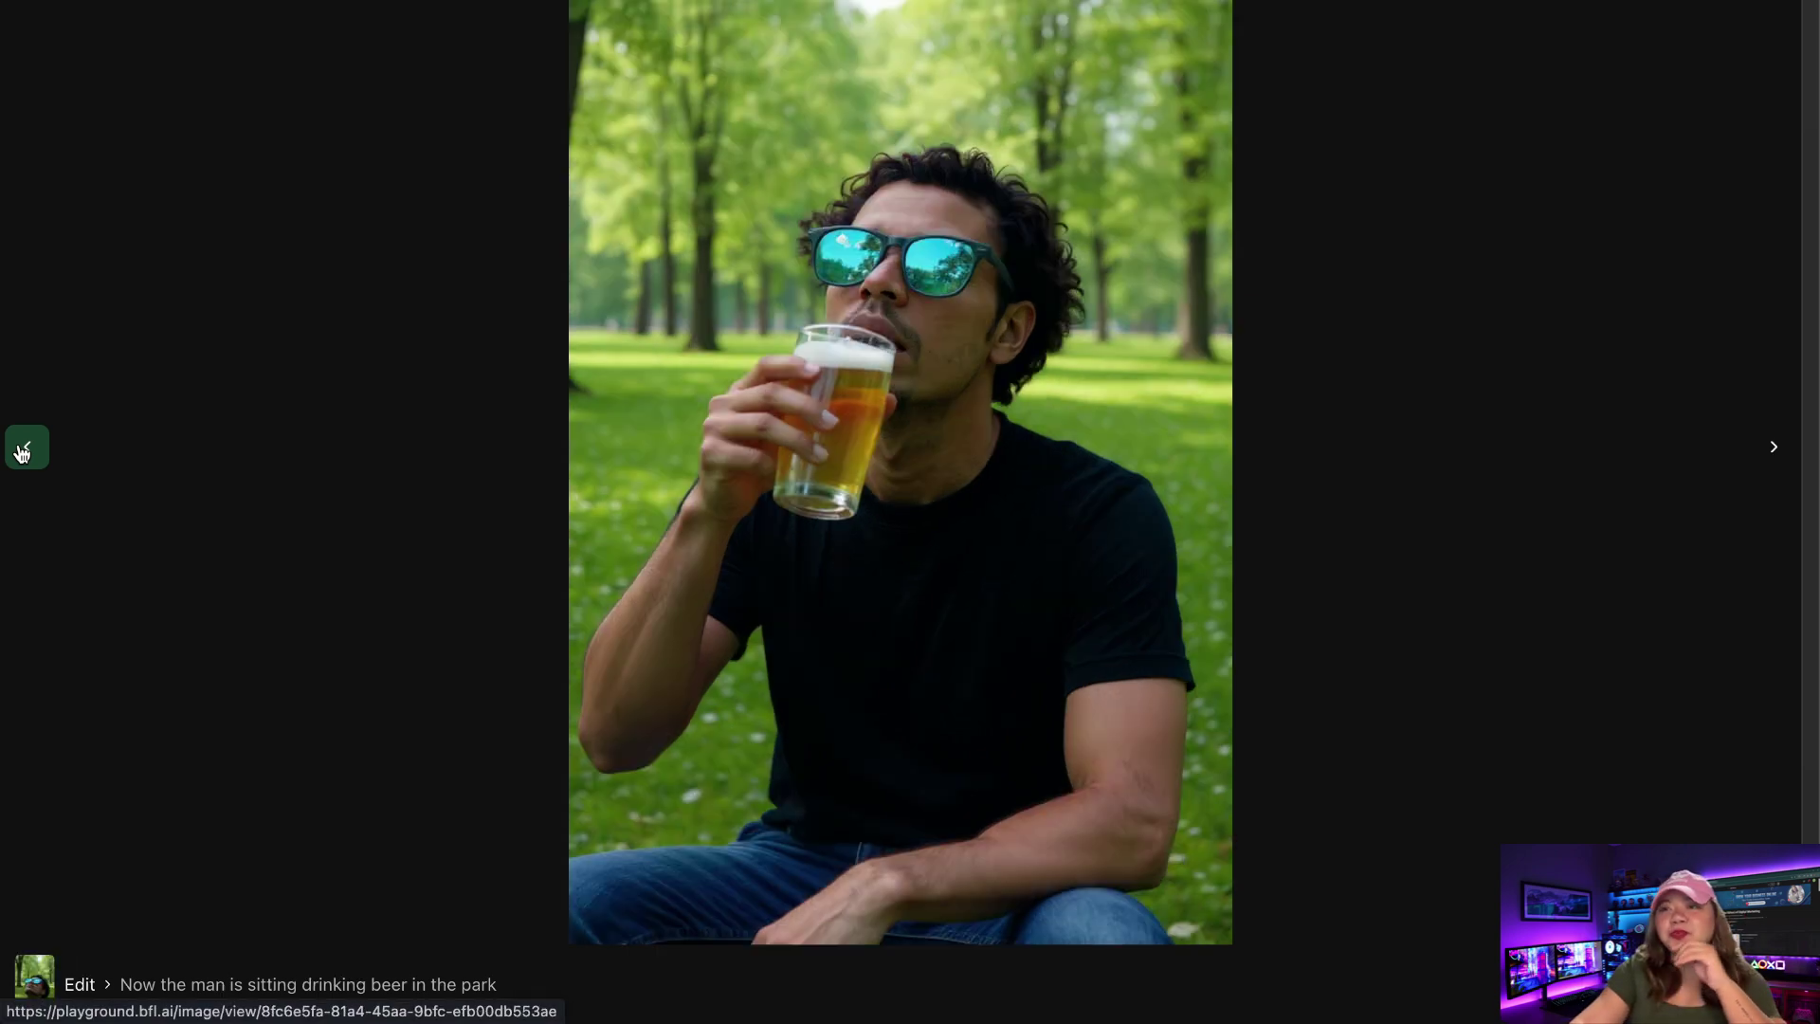
click(21, 453)
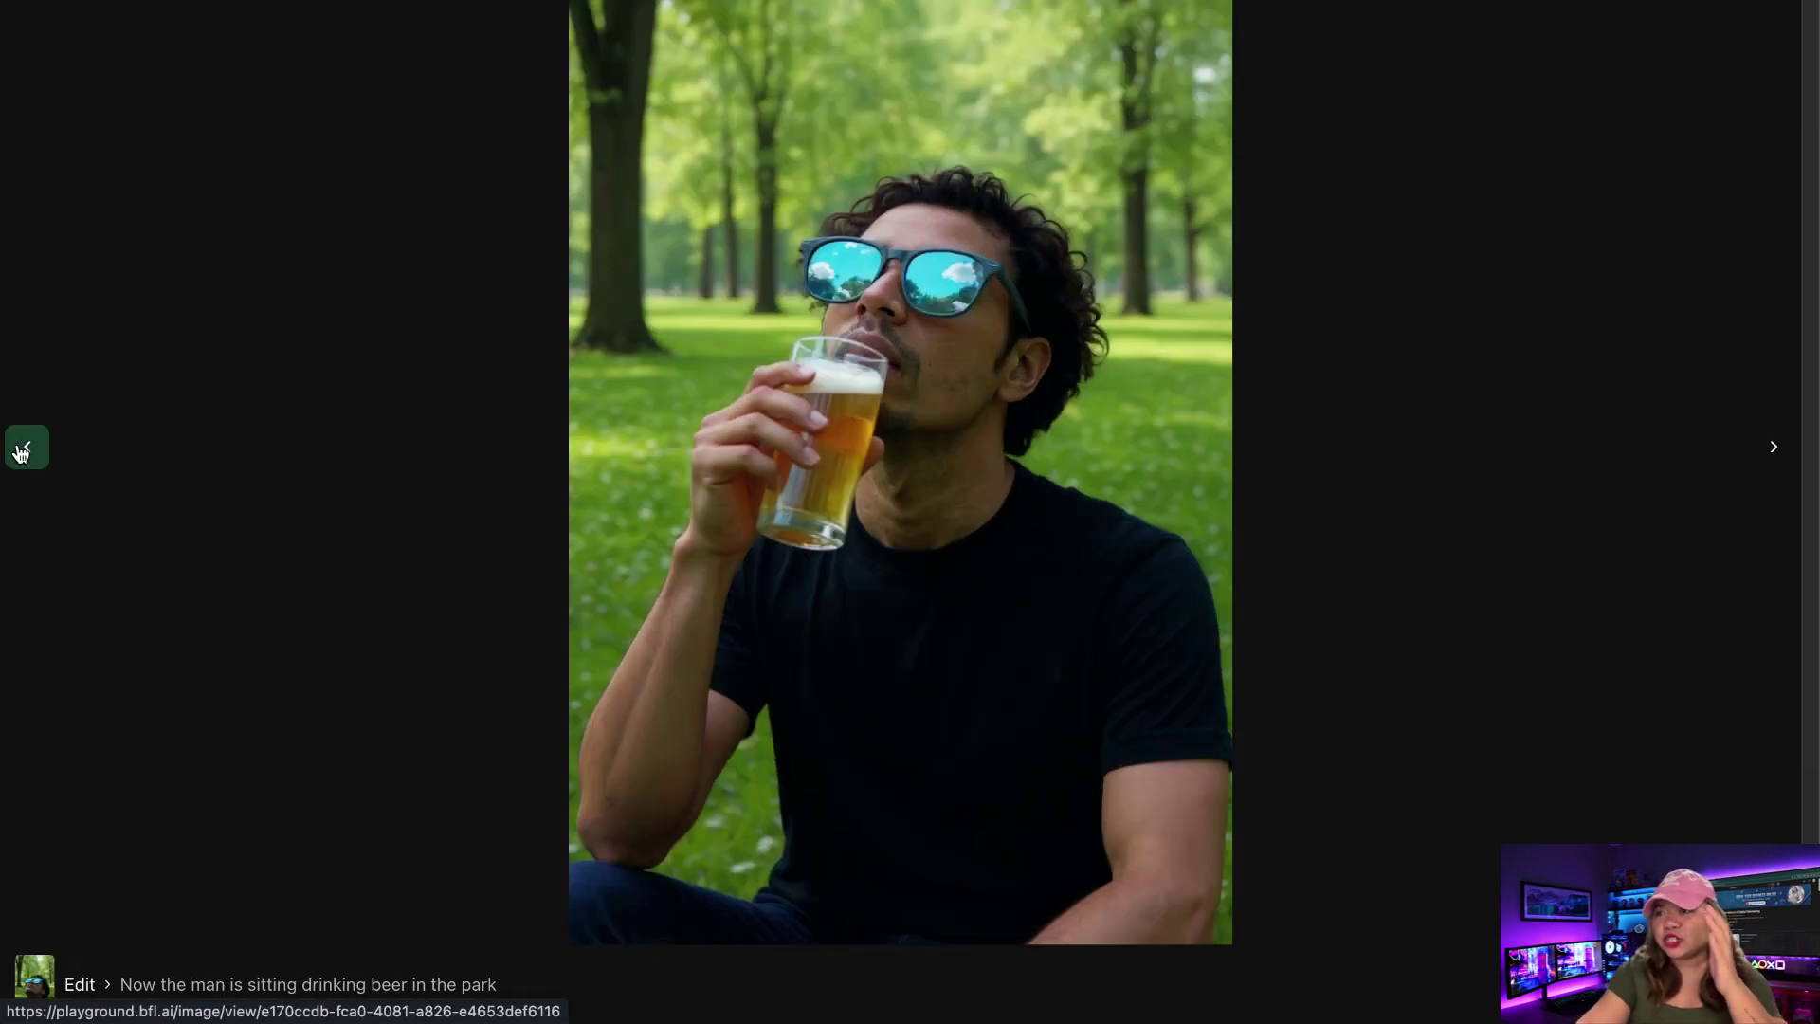
click(21, 453)
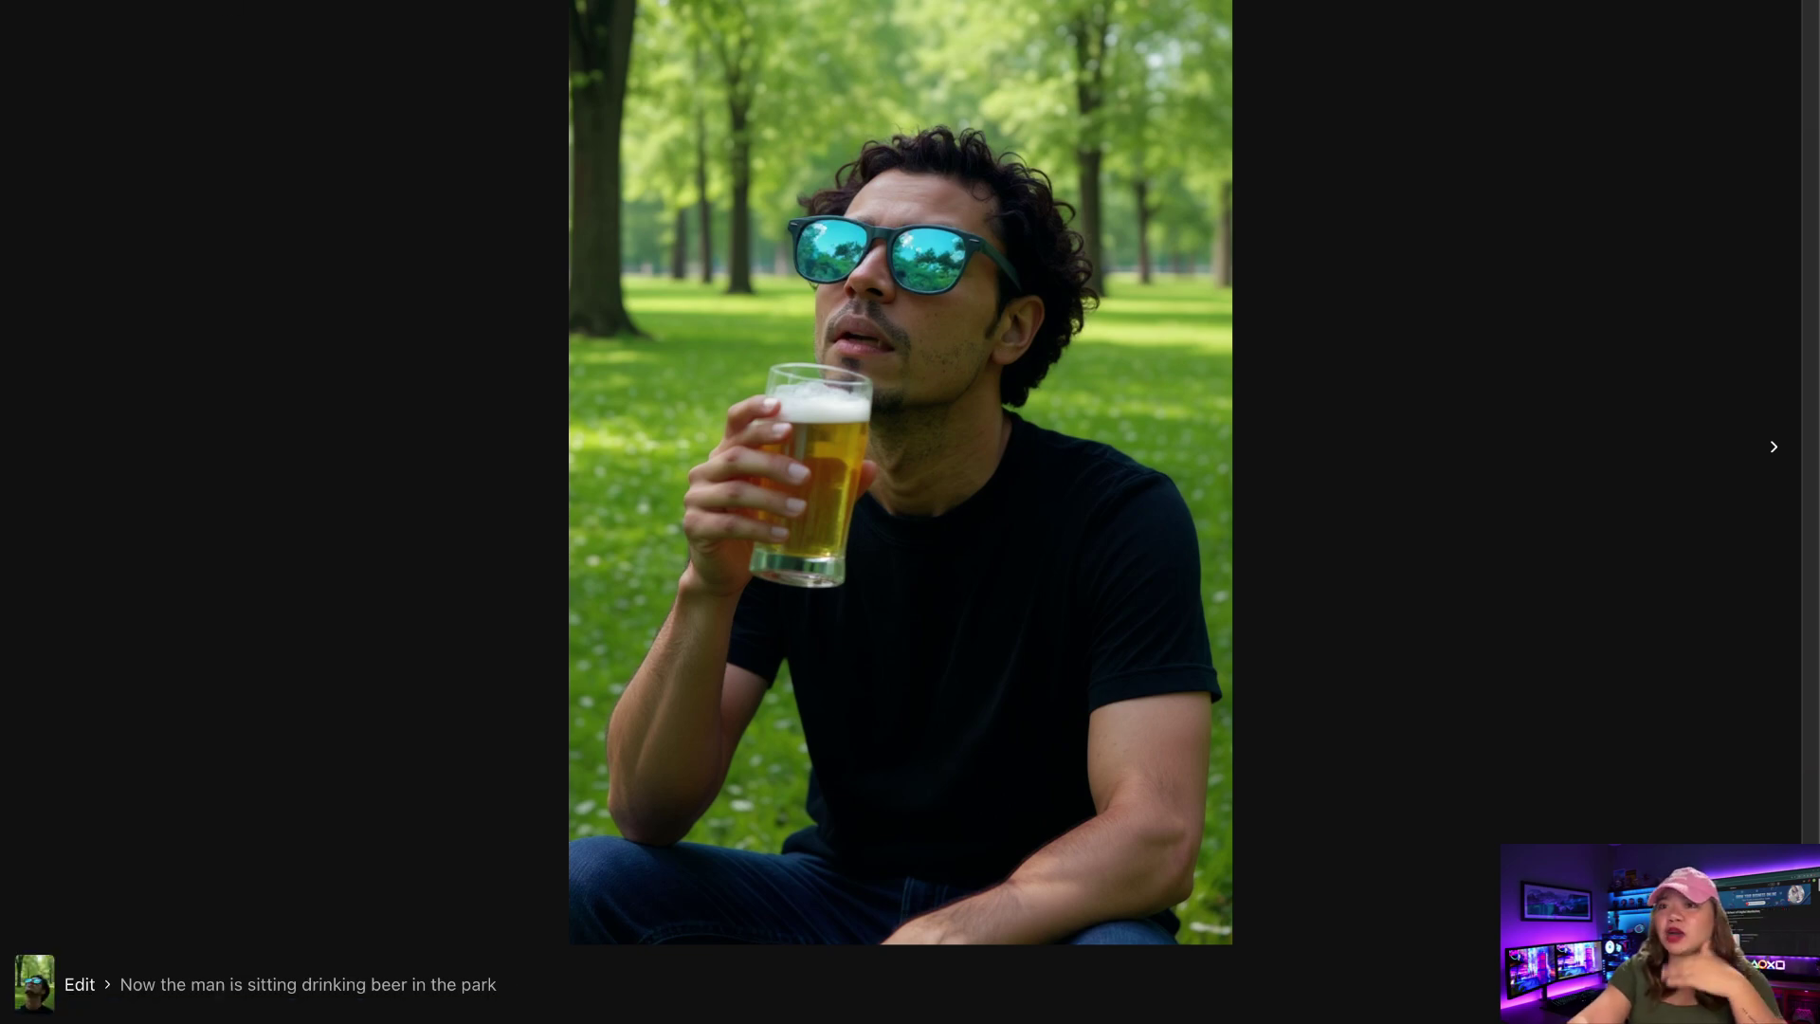
key(Escape)
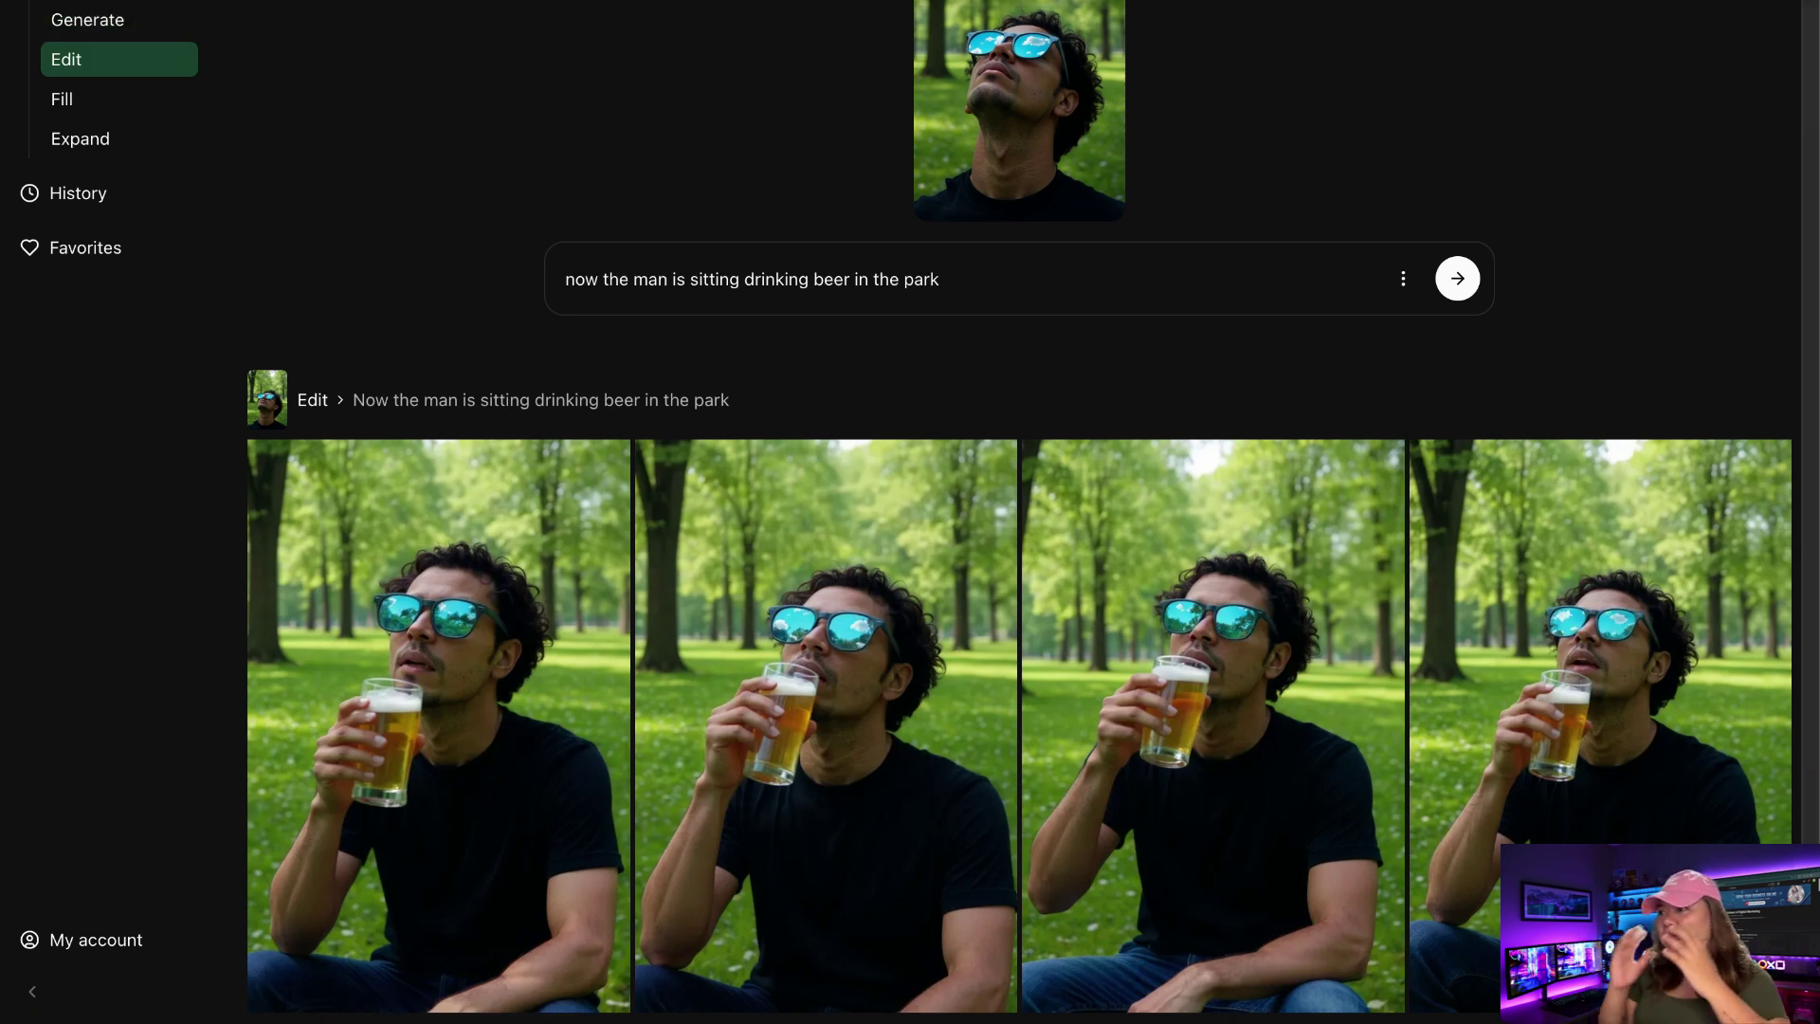
click(1140, 588)
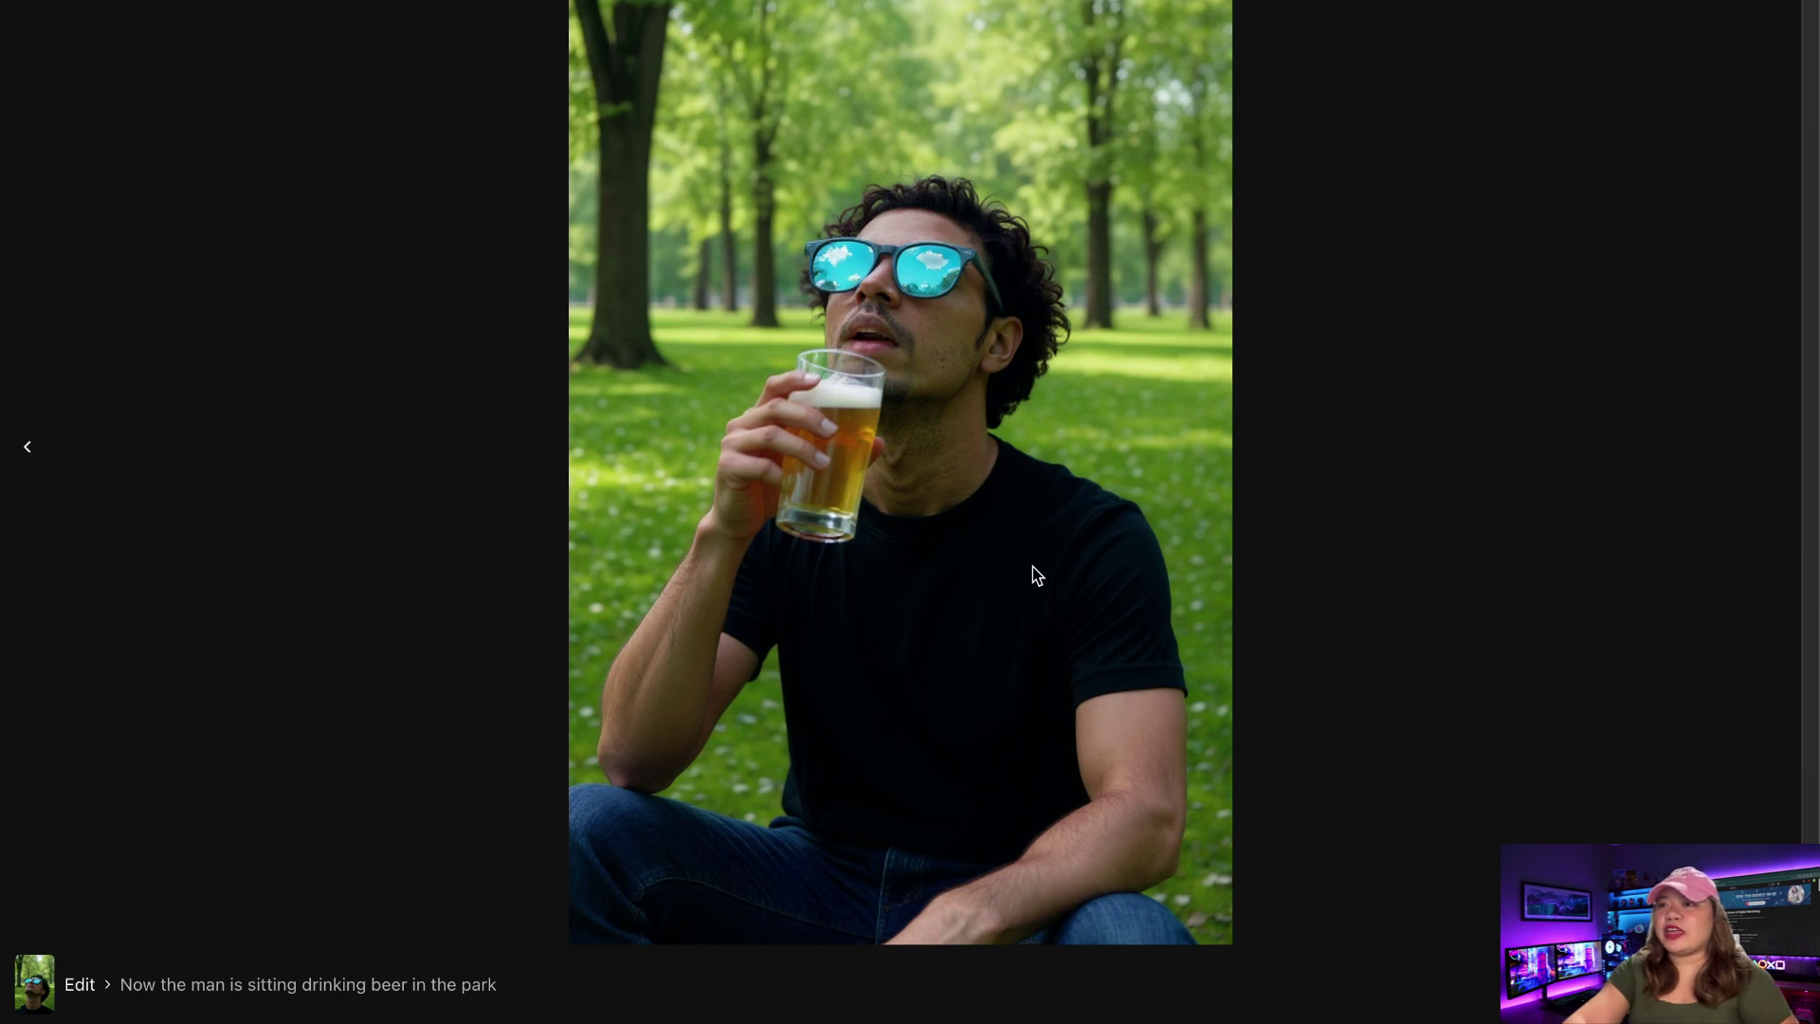
Close the full-size result and scroll the gallery down to the KONTEXT cover example.
click(22, 451)
scroll(1816, 425, down, 6)
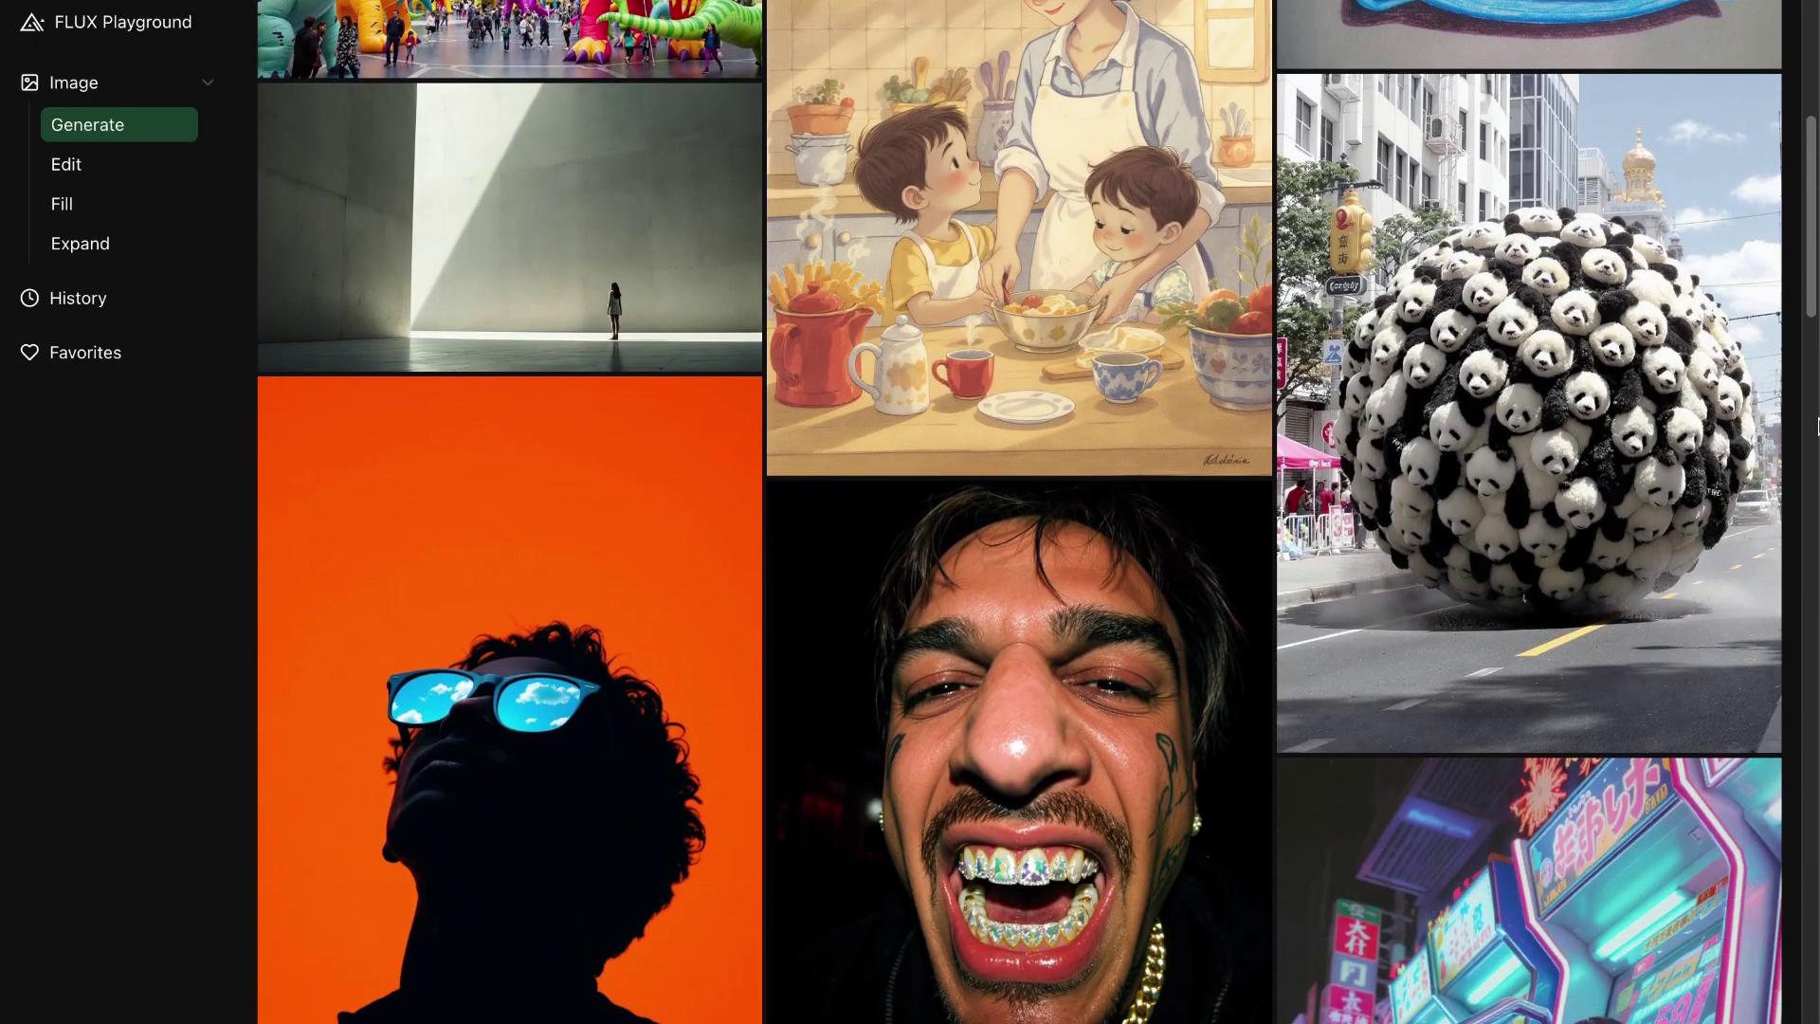
scroll(1816, 425, down, 3)
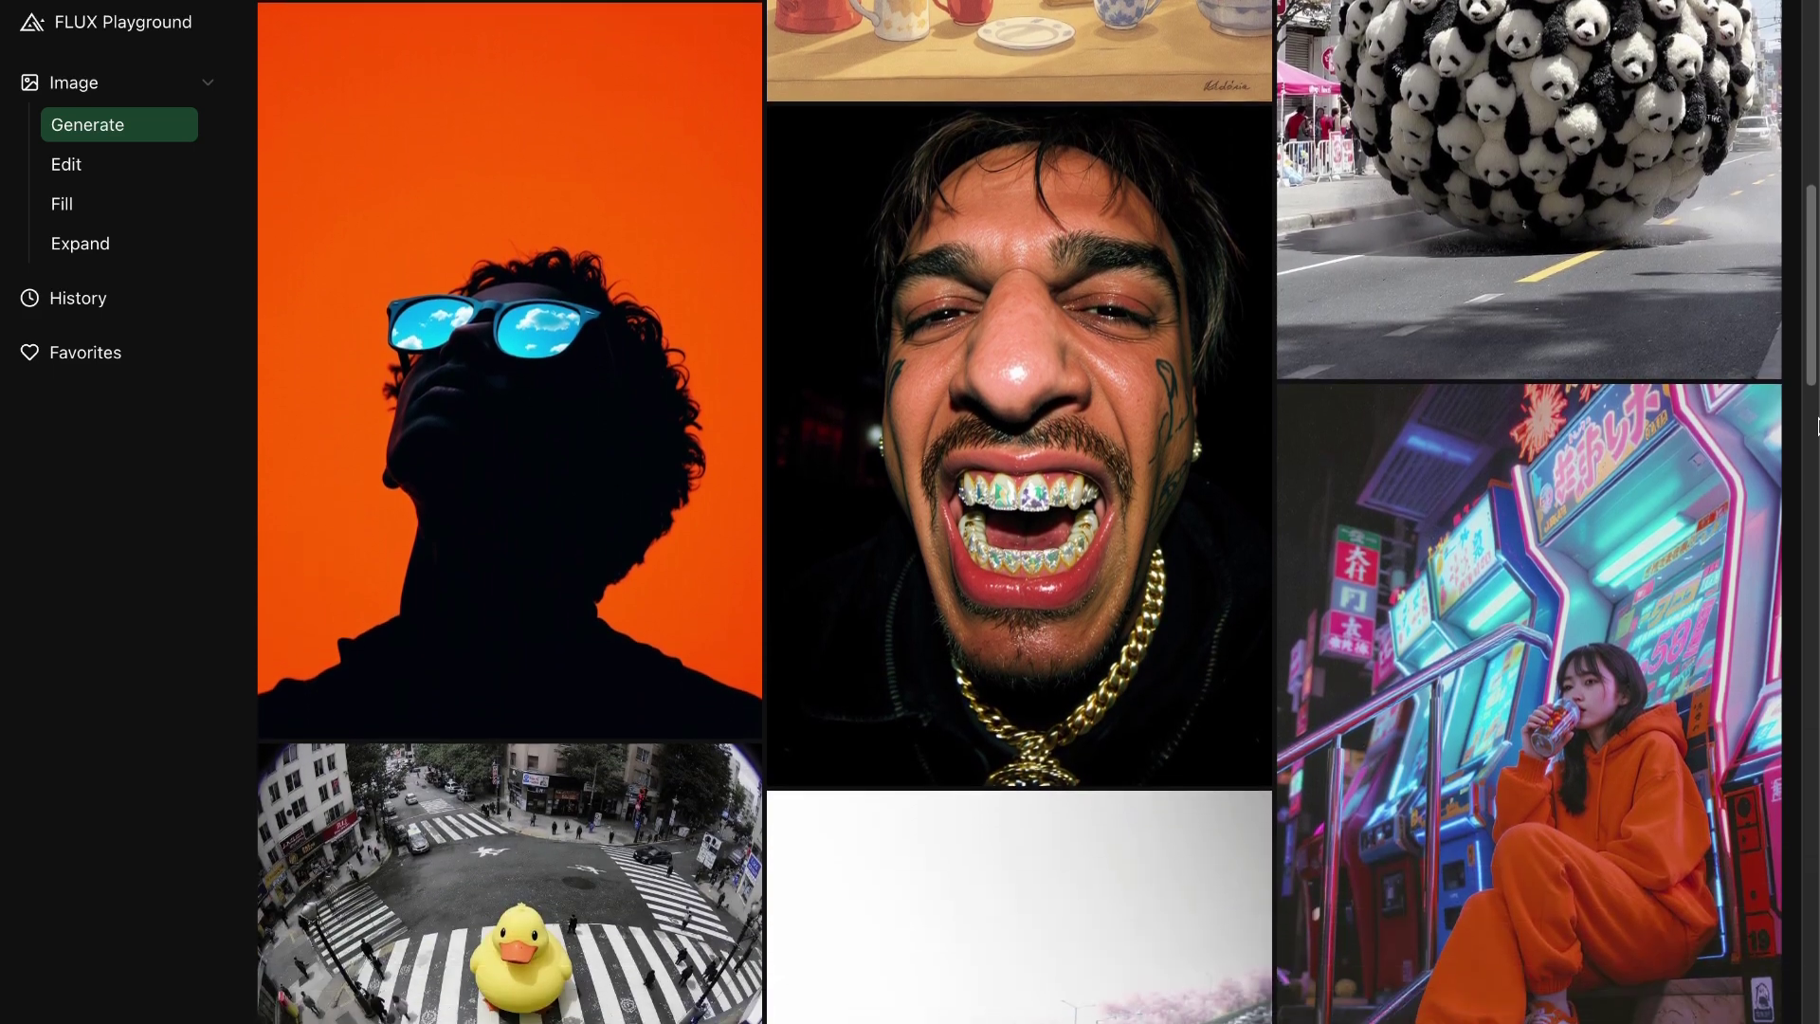
scroll(1816, 425, down, 2)
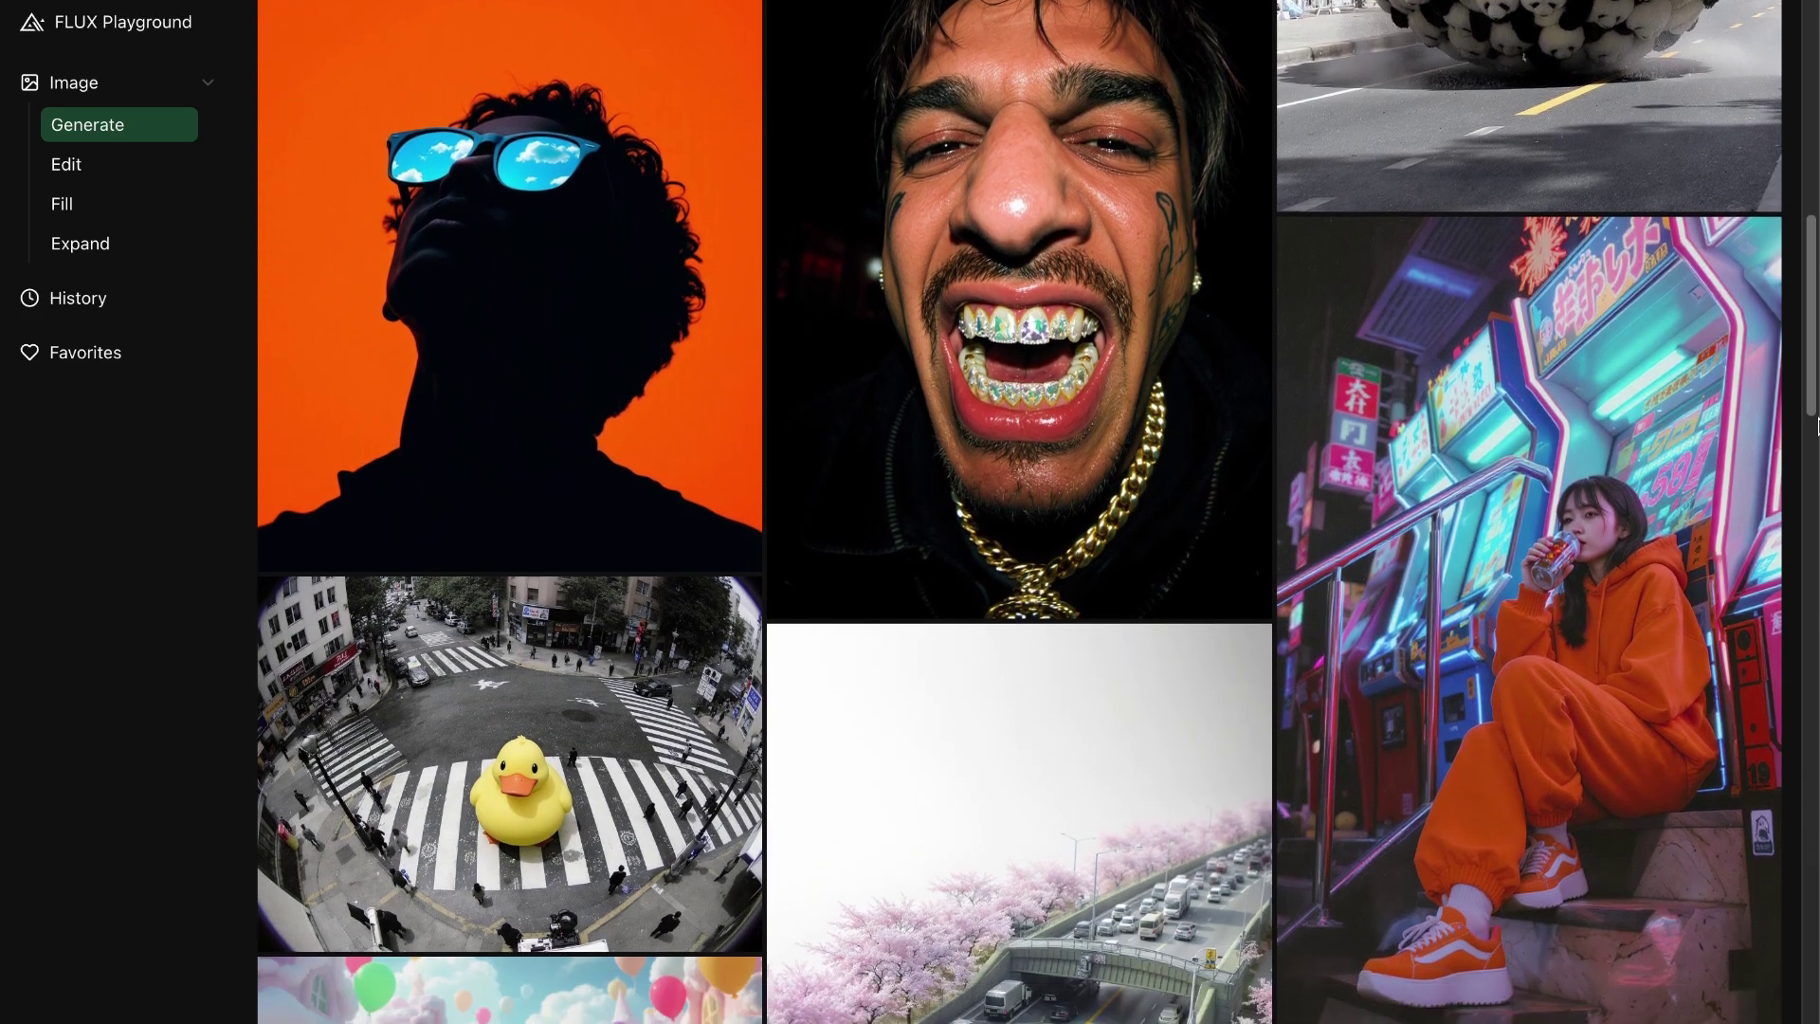
scroll(1816, 425, down, 2)
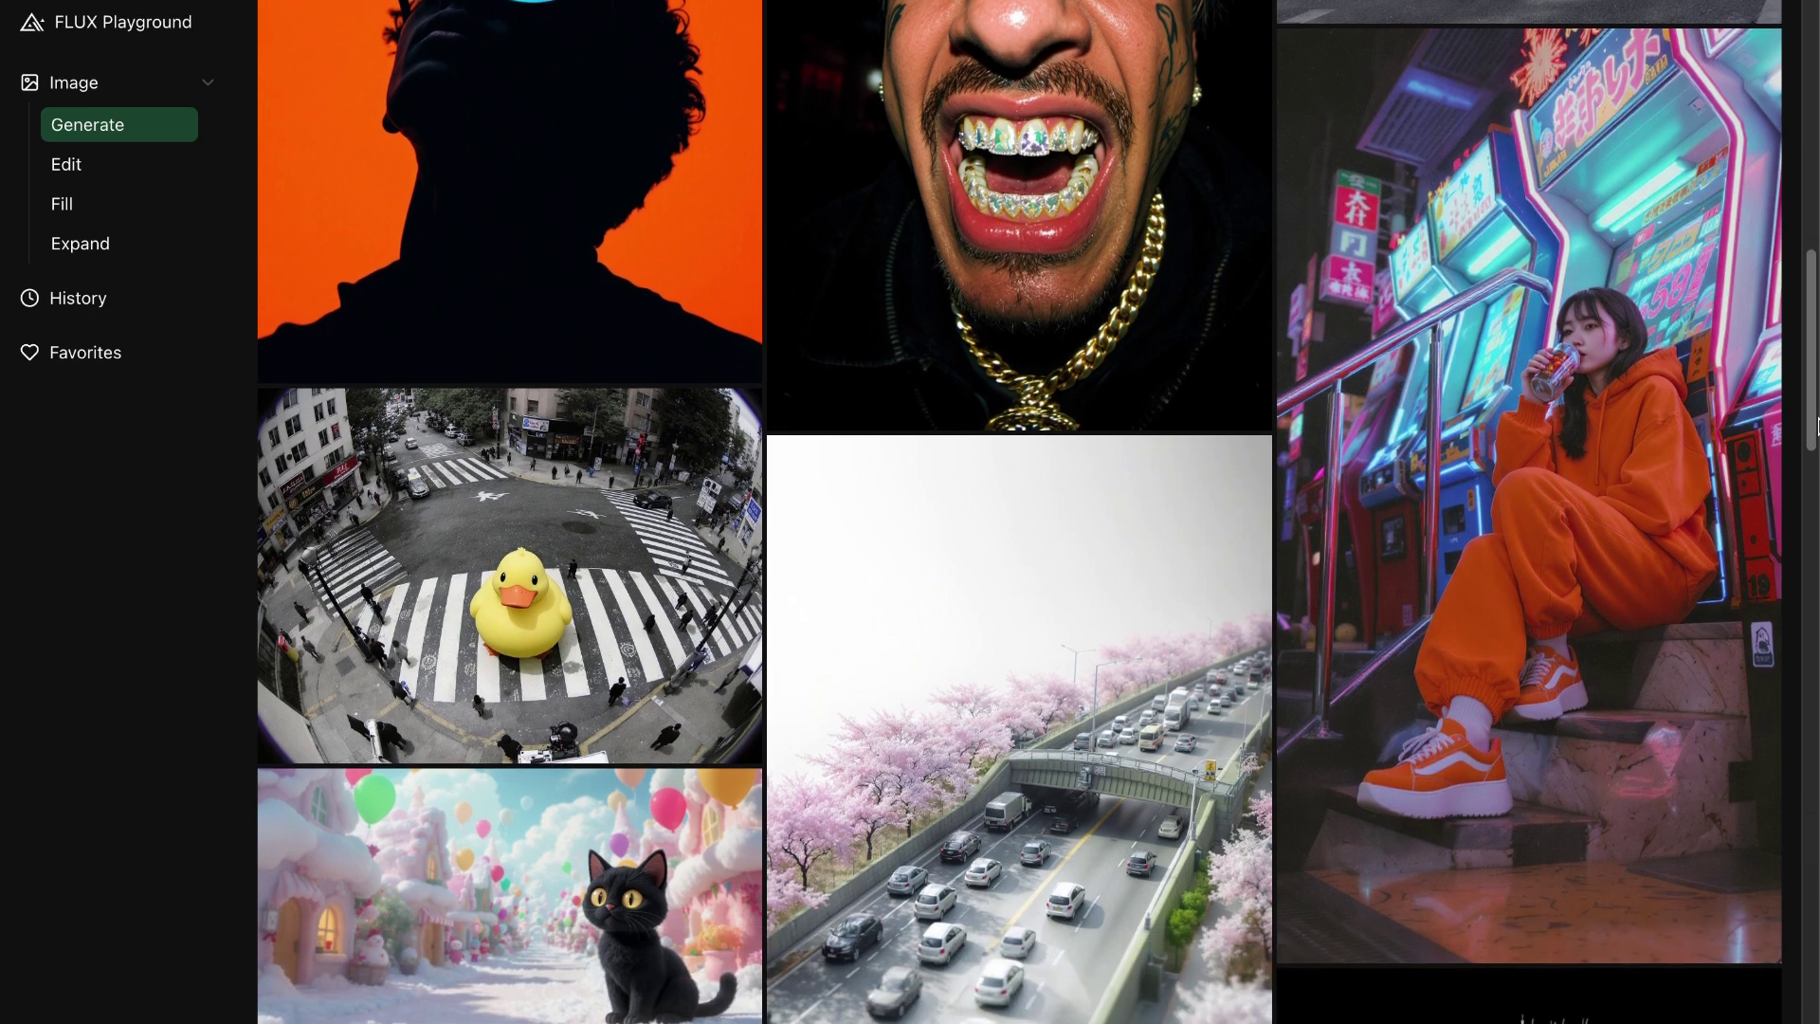
scroll(1816, 425, down, 2)
scroll(1815, 425, down, 4)
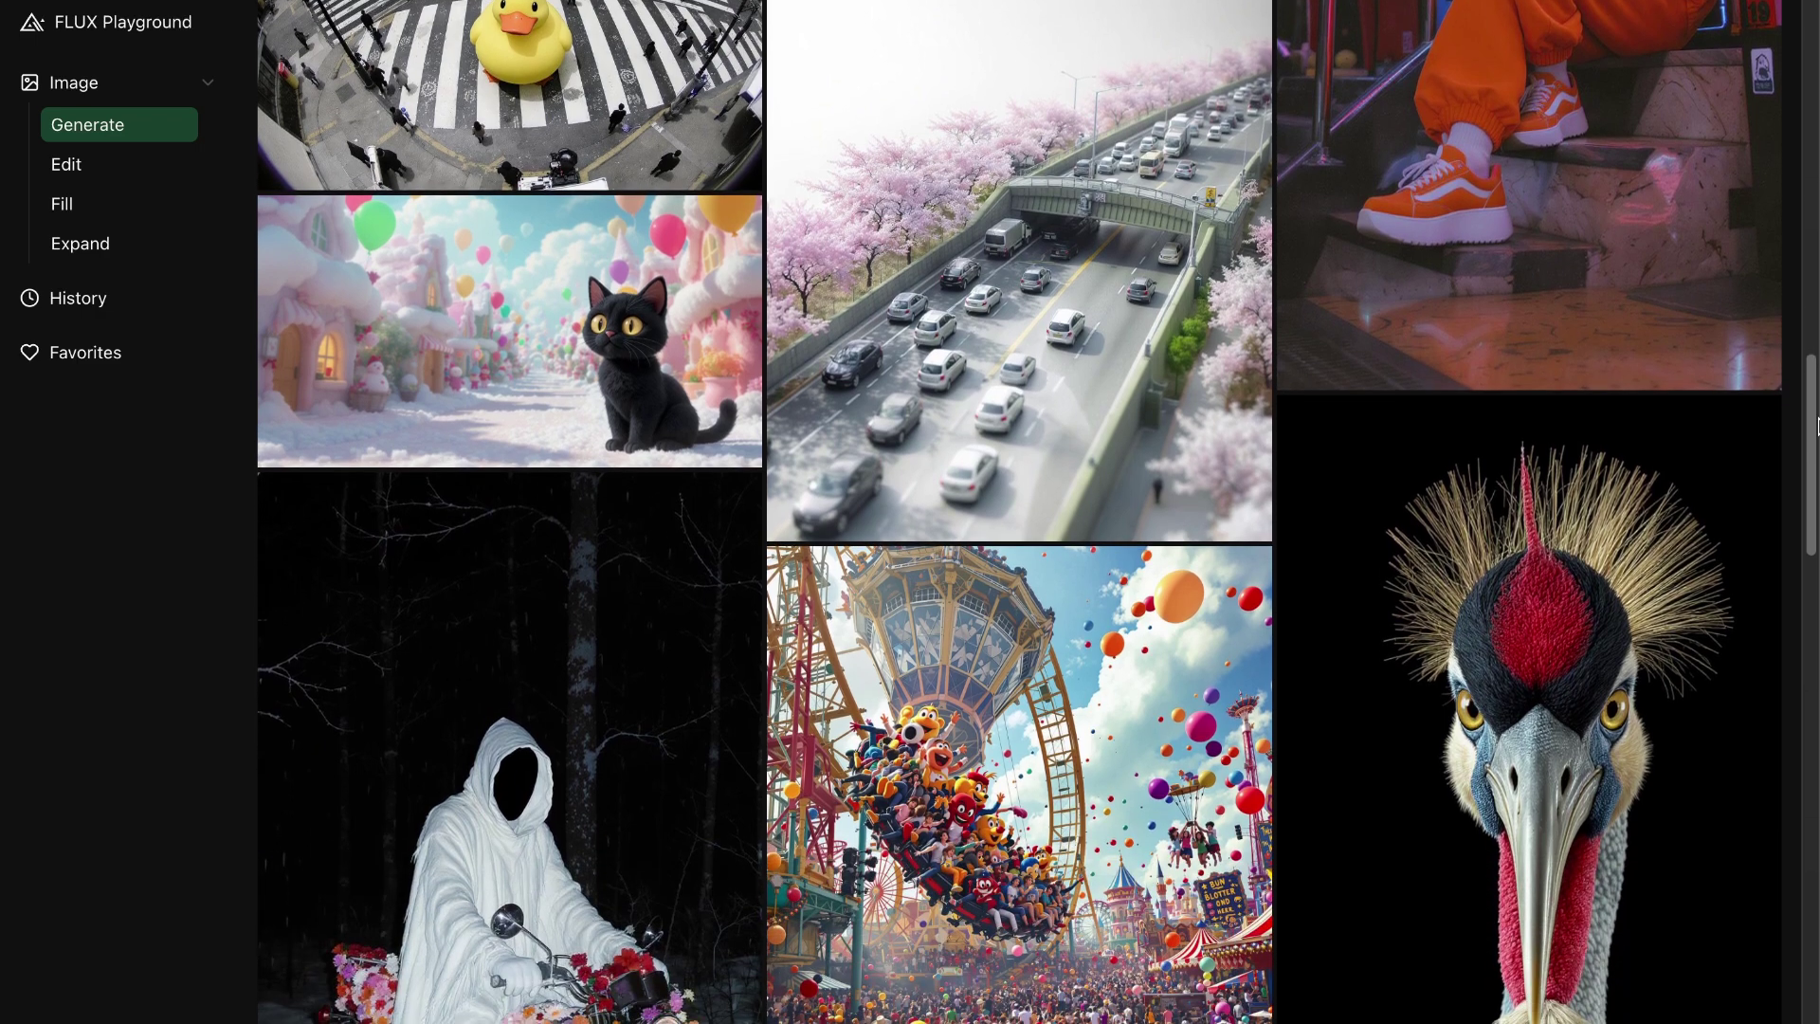
scroll(1816, 425, down, 5)
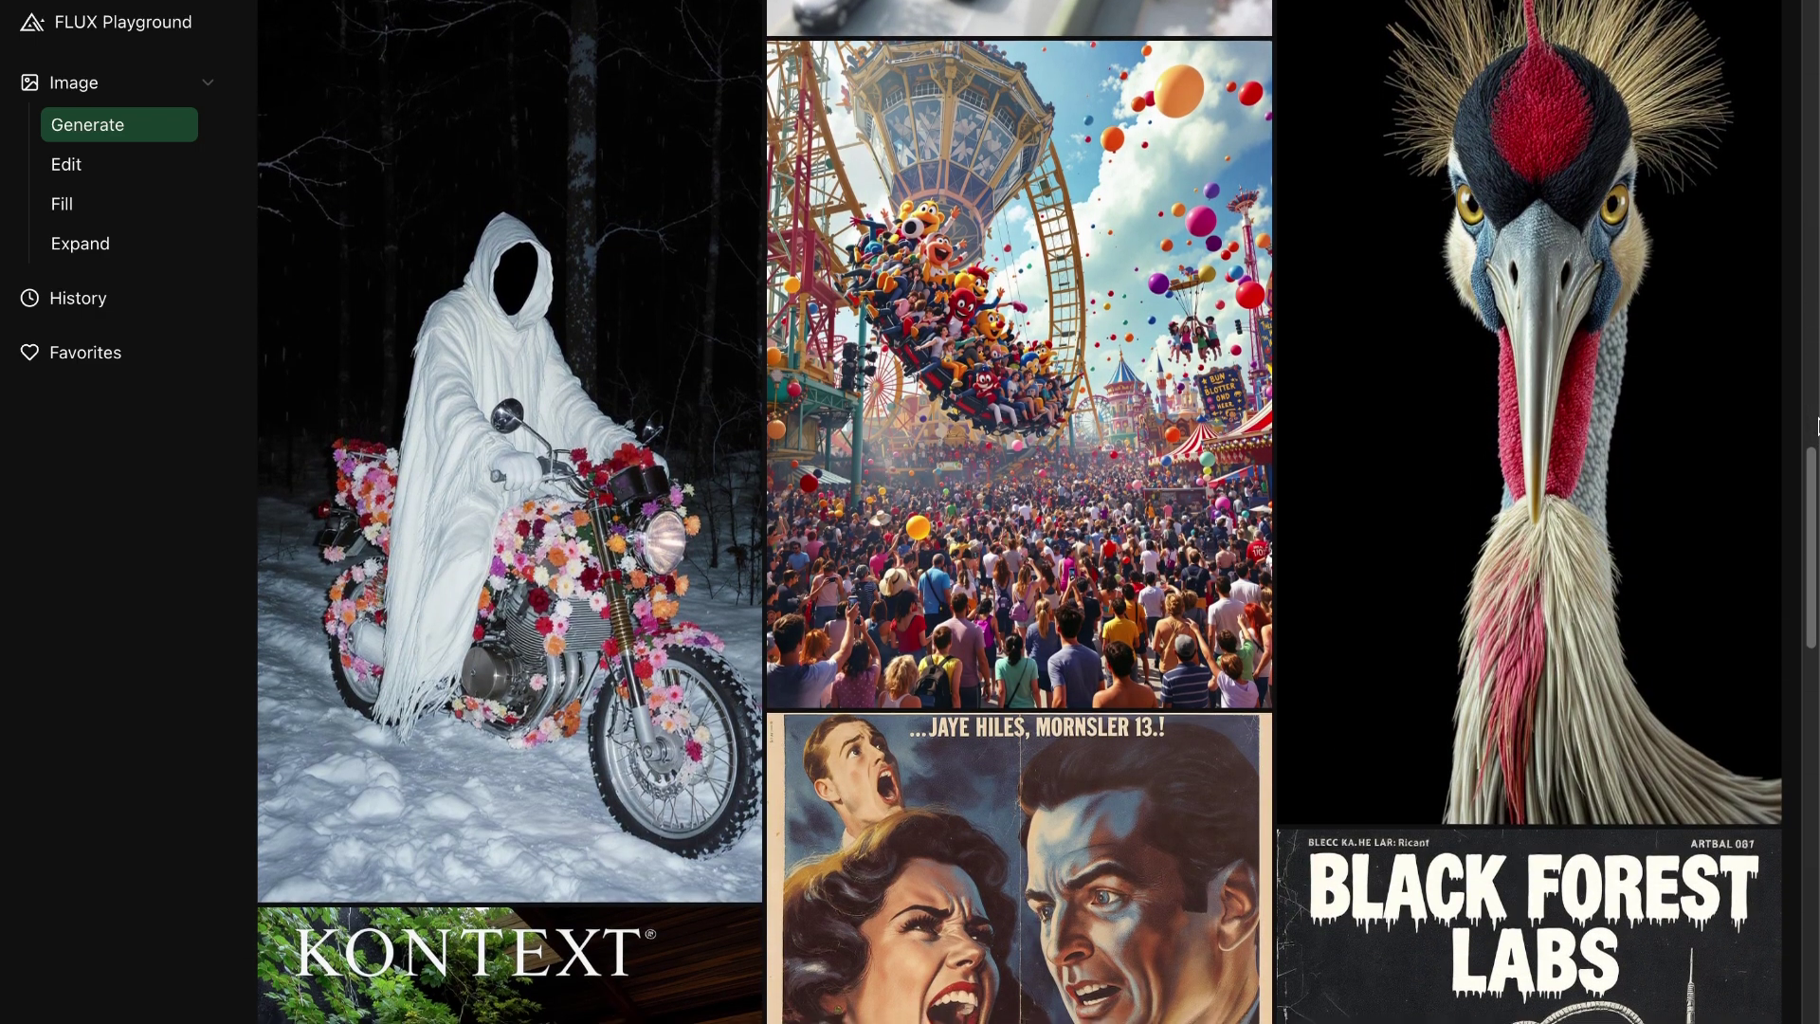
scroll(1816, 424, down, 4)
Open the KONTEXT cover example and browse its TEKNIKFORCE text-replacement results full-size.
click(737, 565)
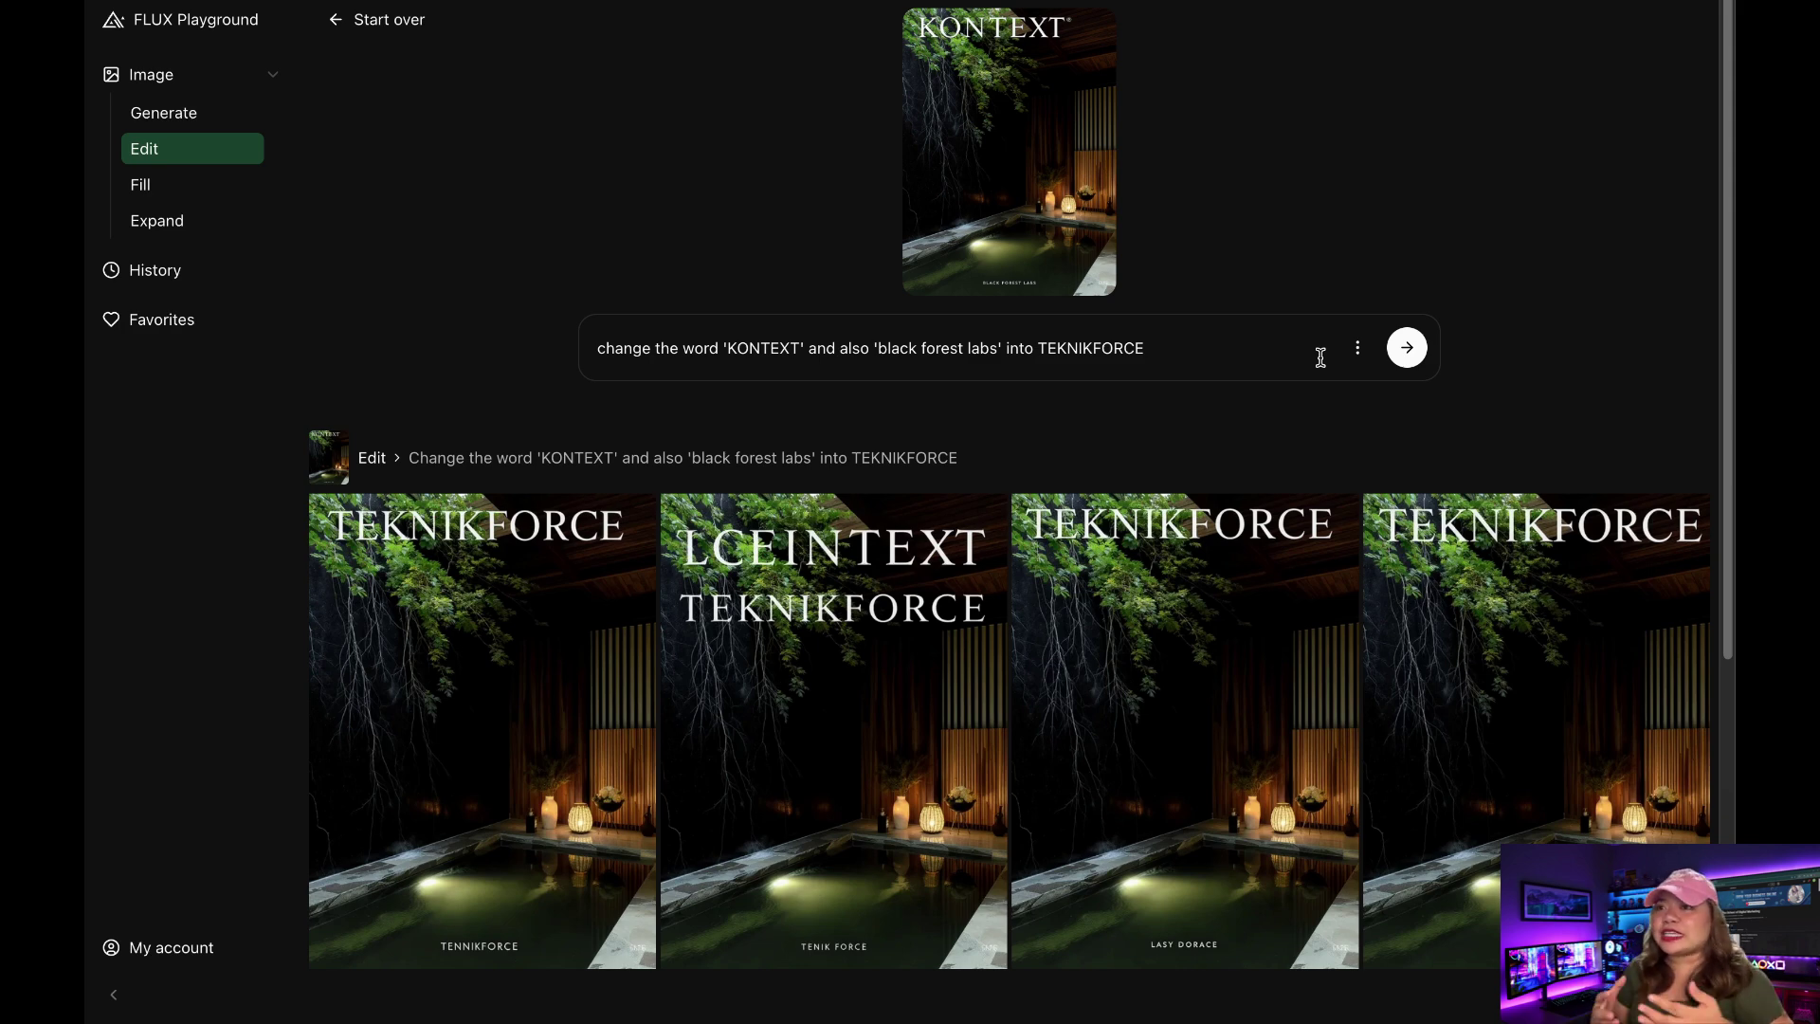
click(606, 530)
click(1693, 501)
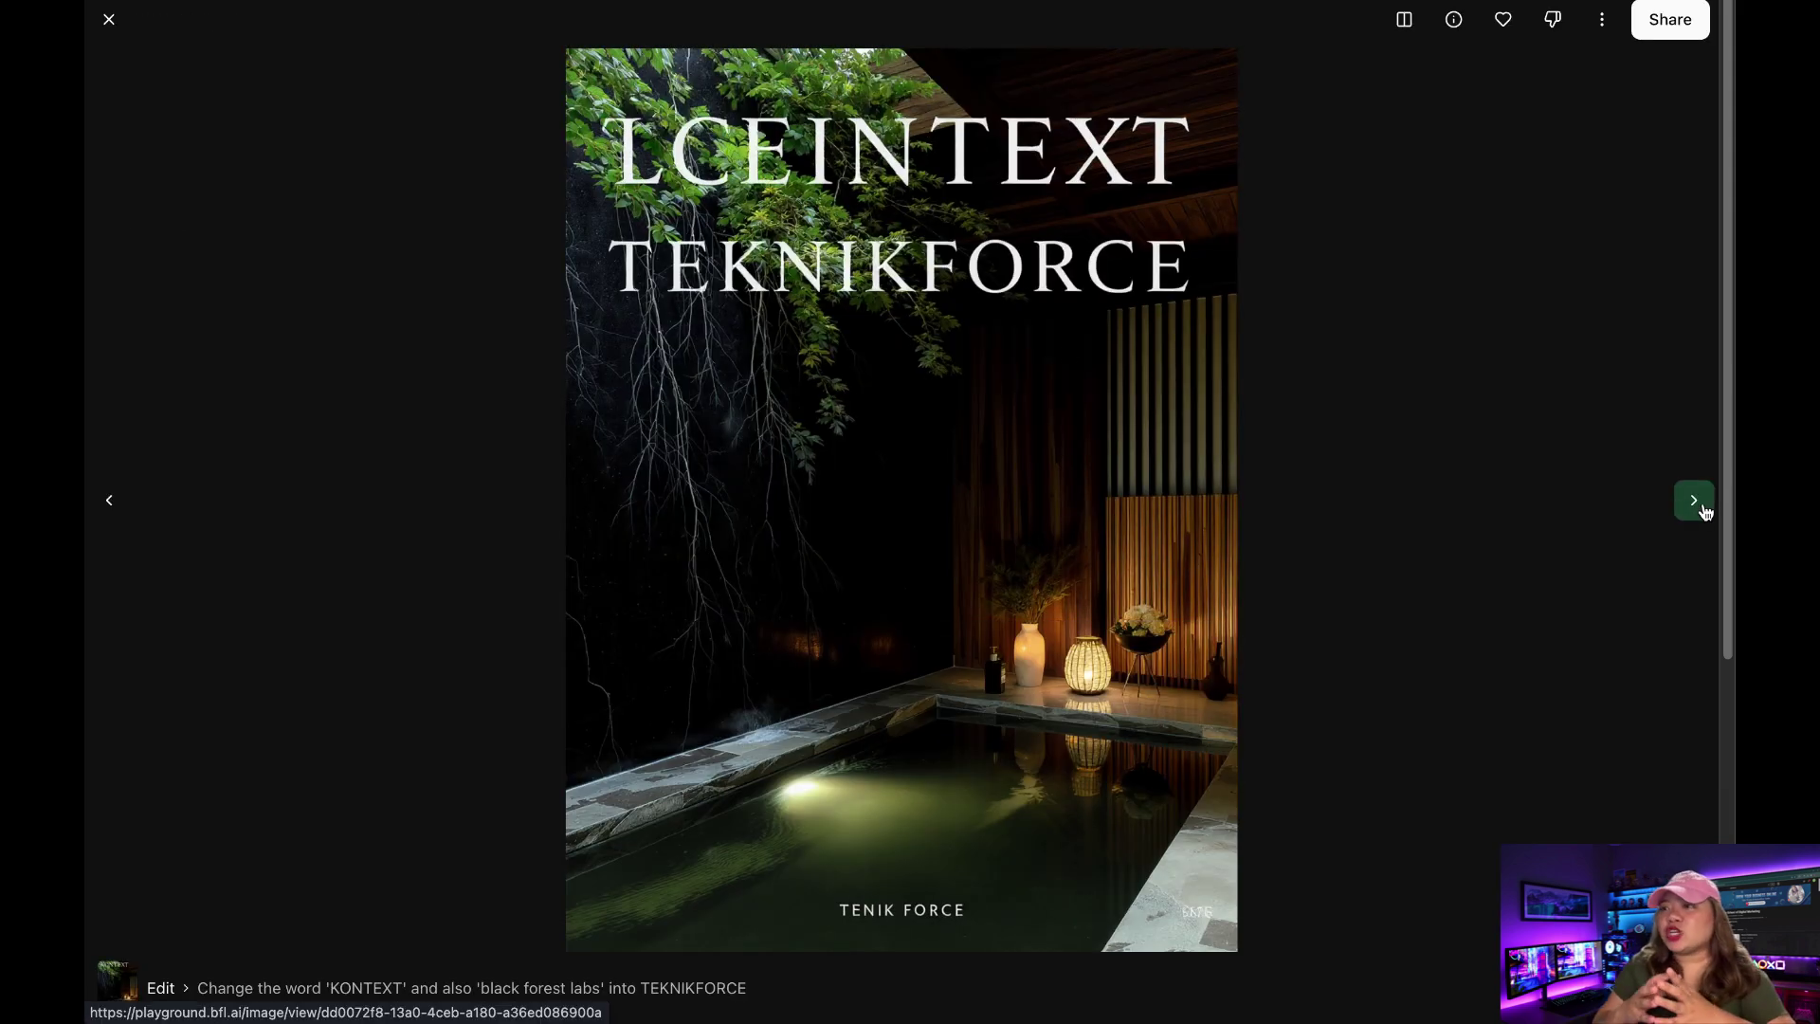
click(1695, 503)
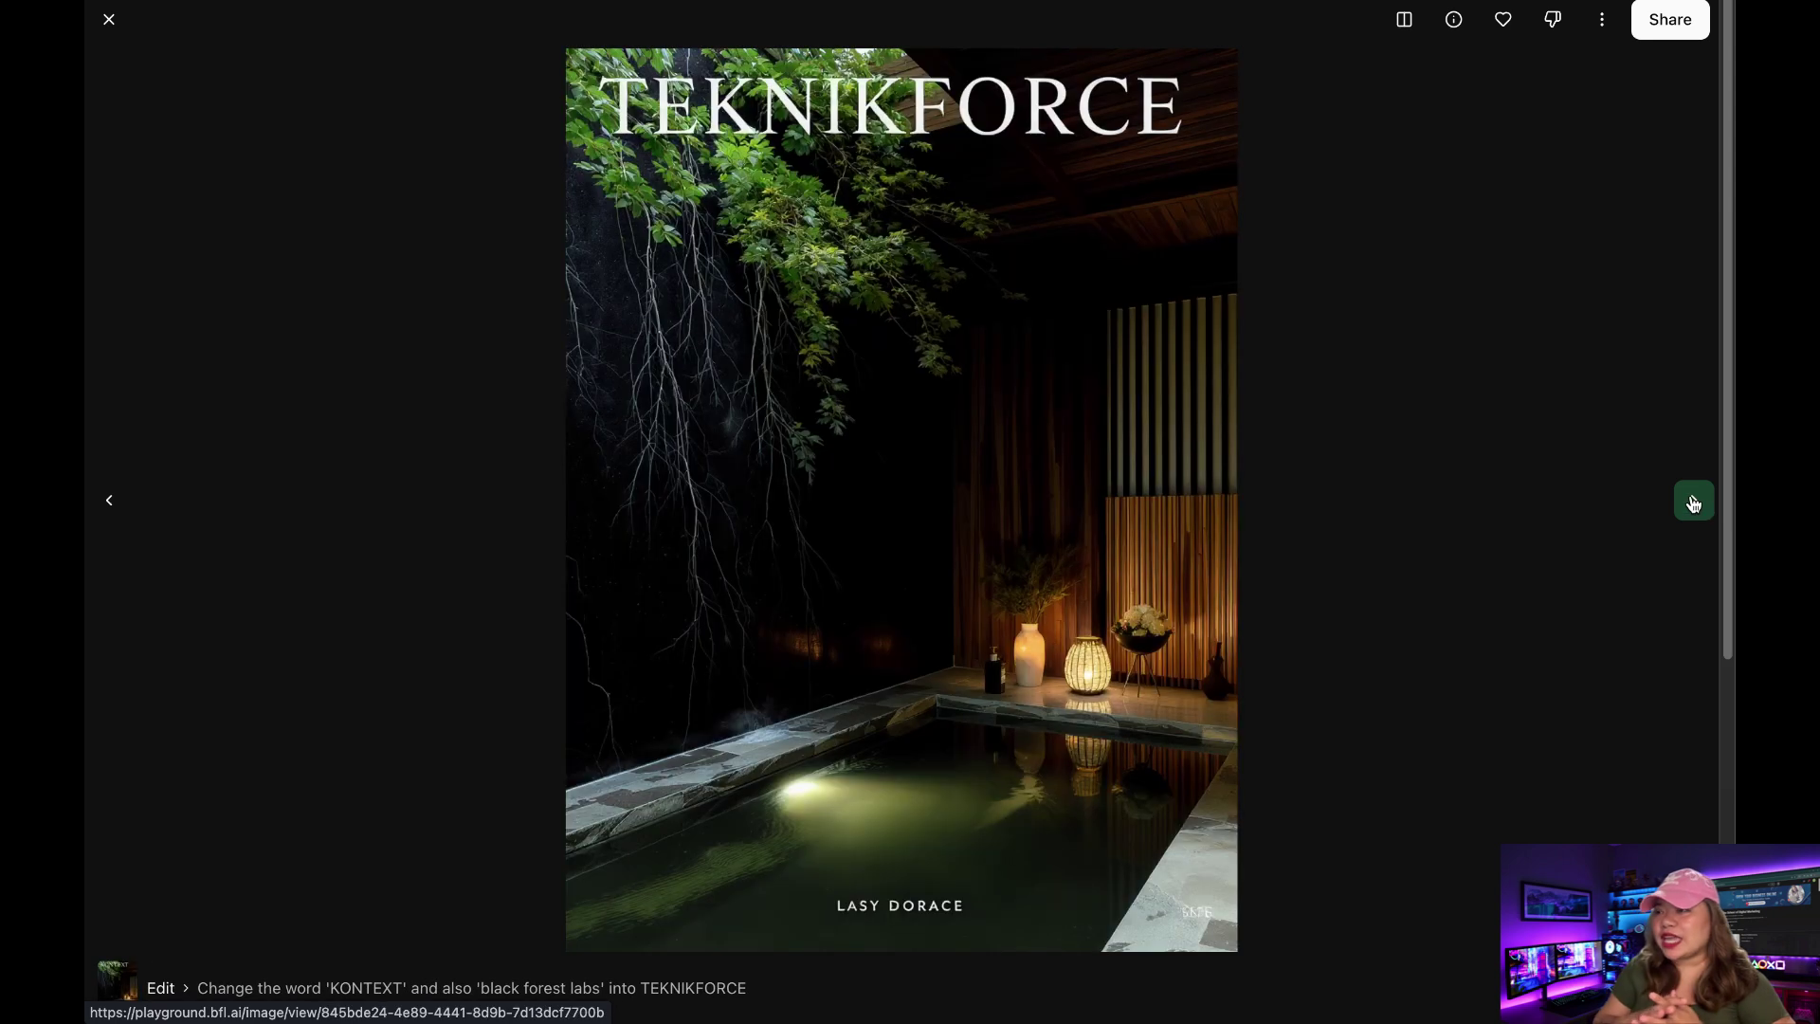
click(1692, 502)
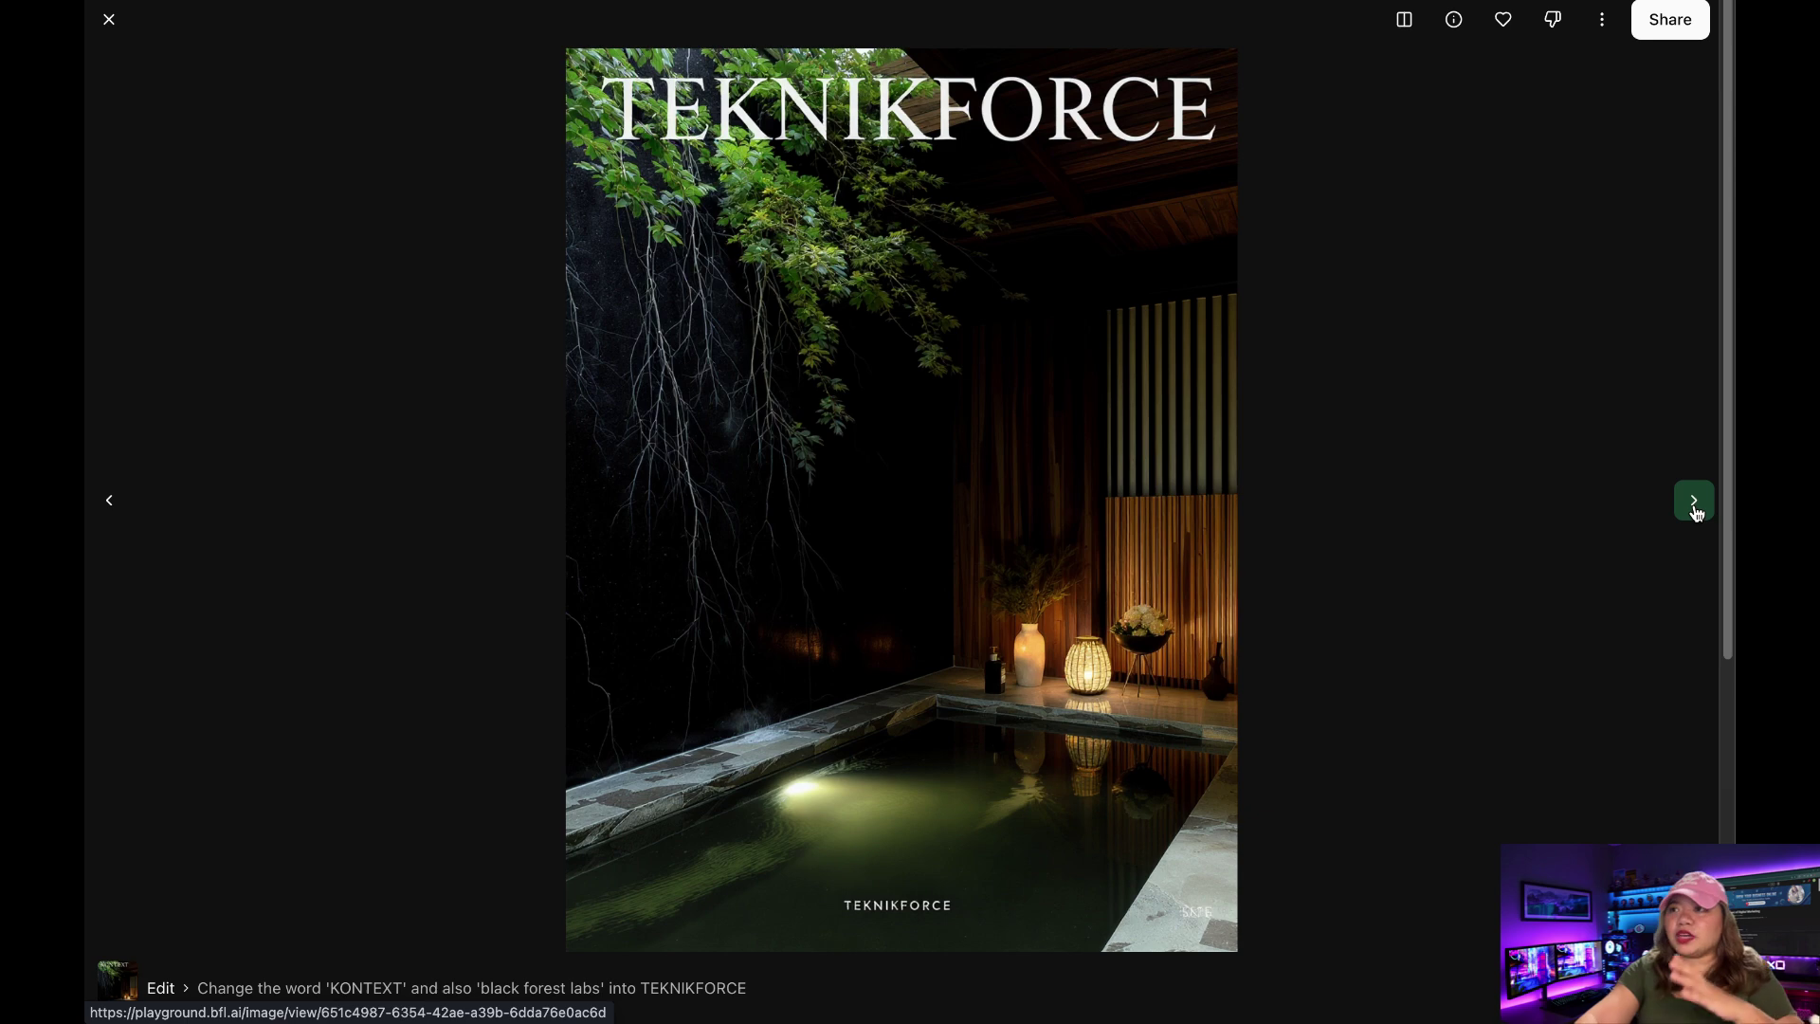
key(Left)
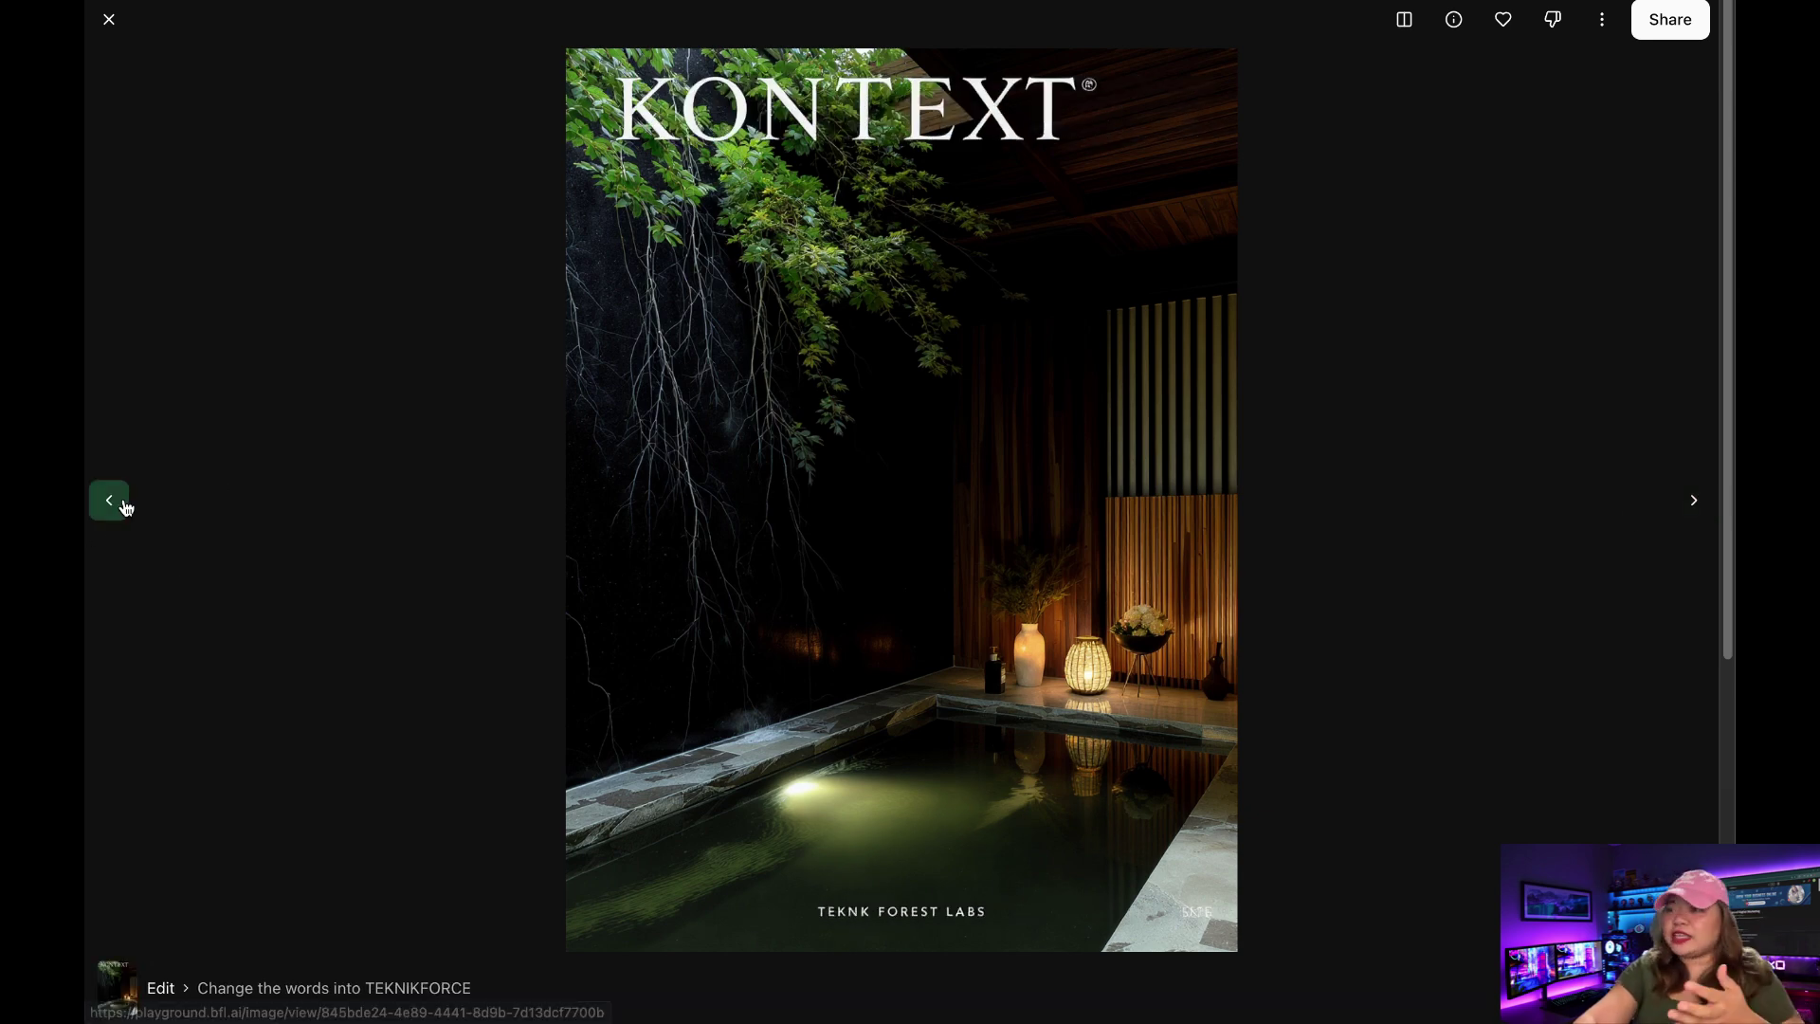
key(Right)
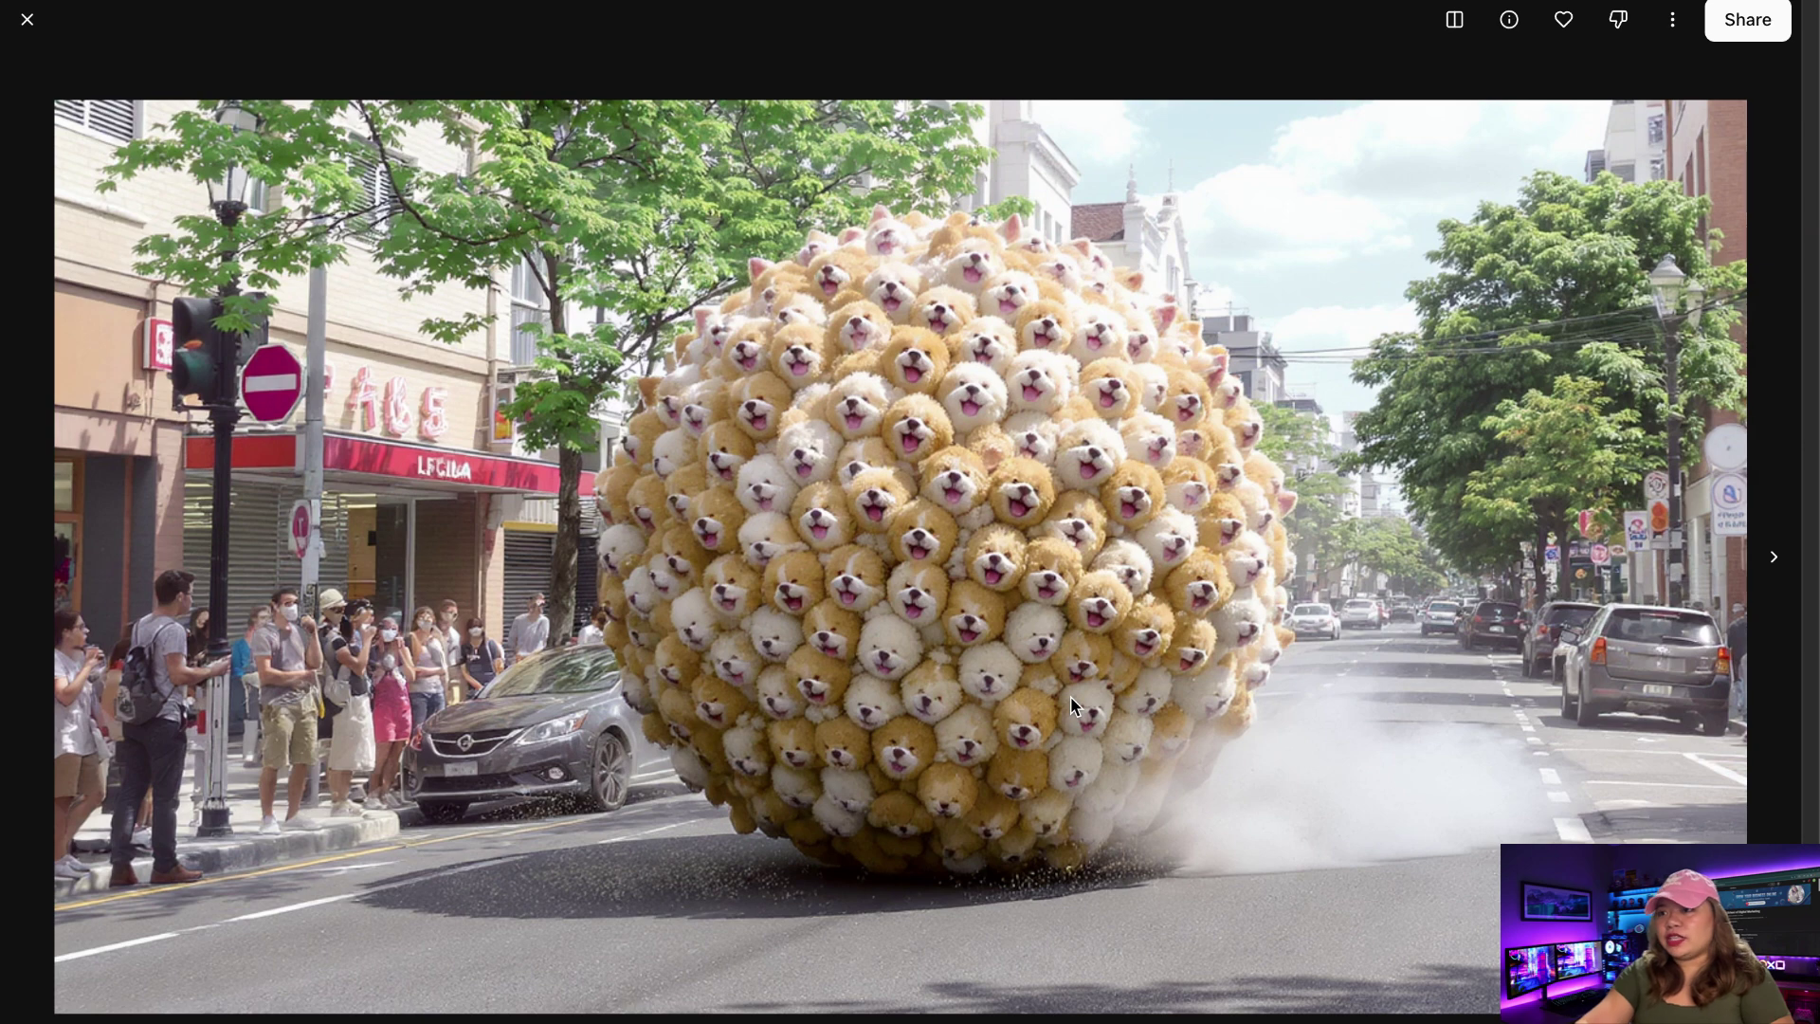
Step through the giant fluffy-dog ball variants to the last one.
key(Right)
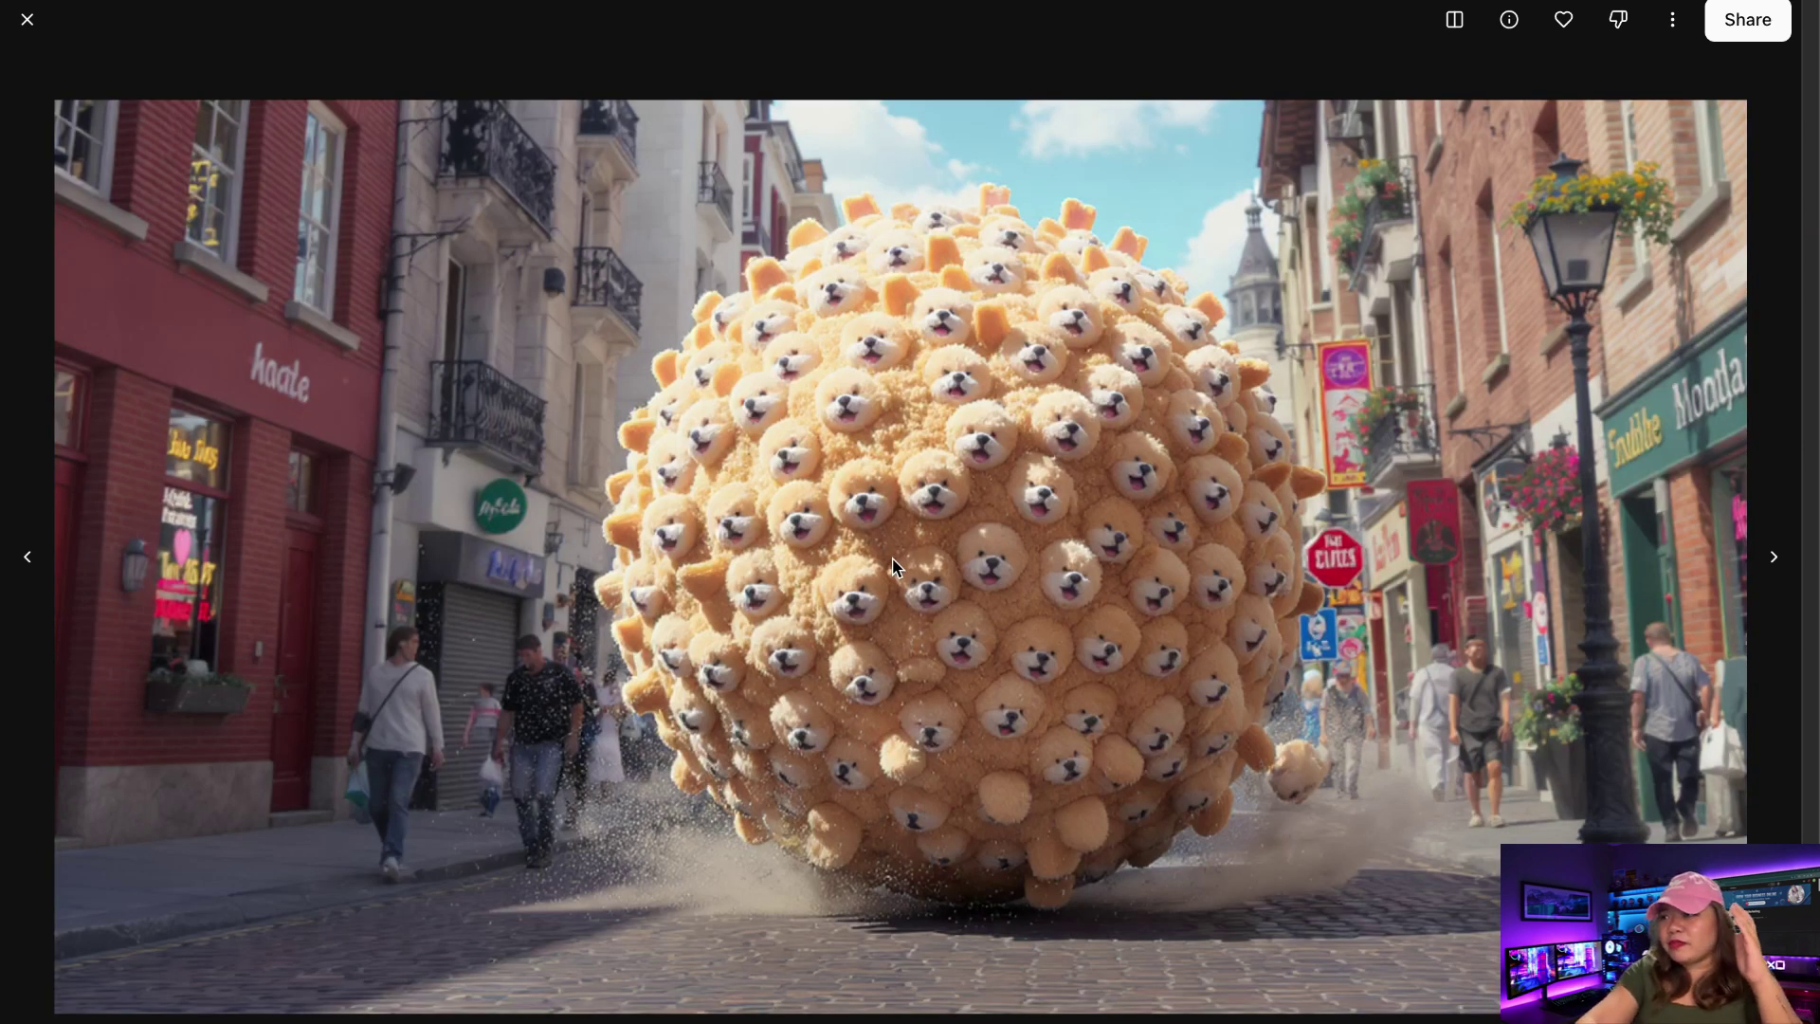
click(1774, 559)
click(1773, 567)
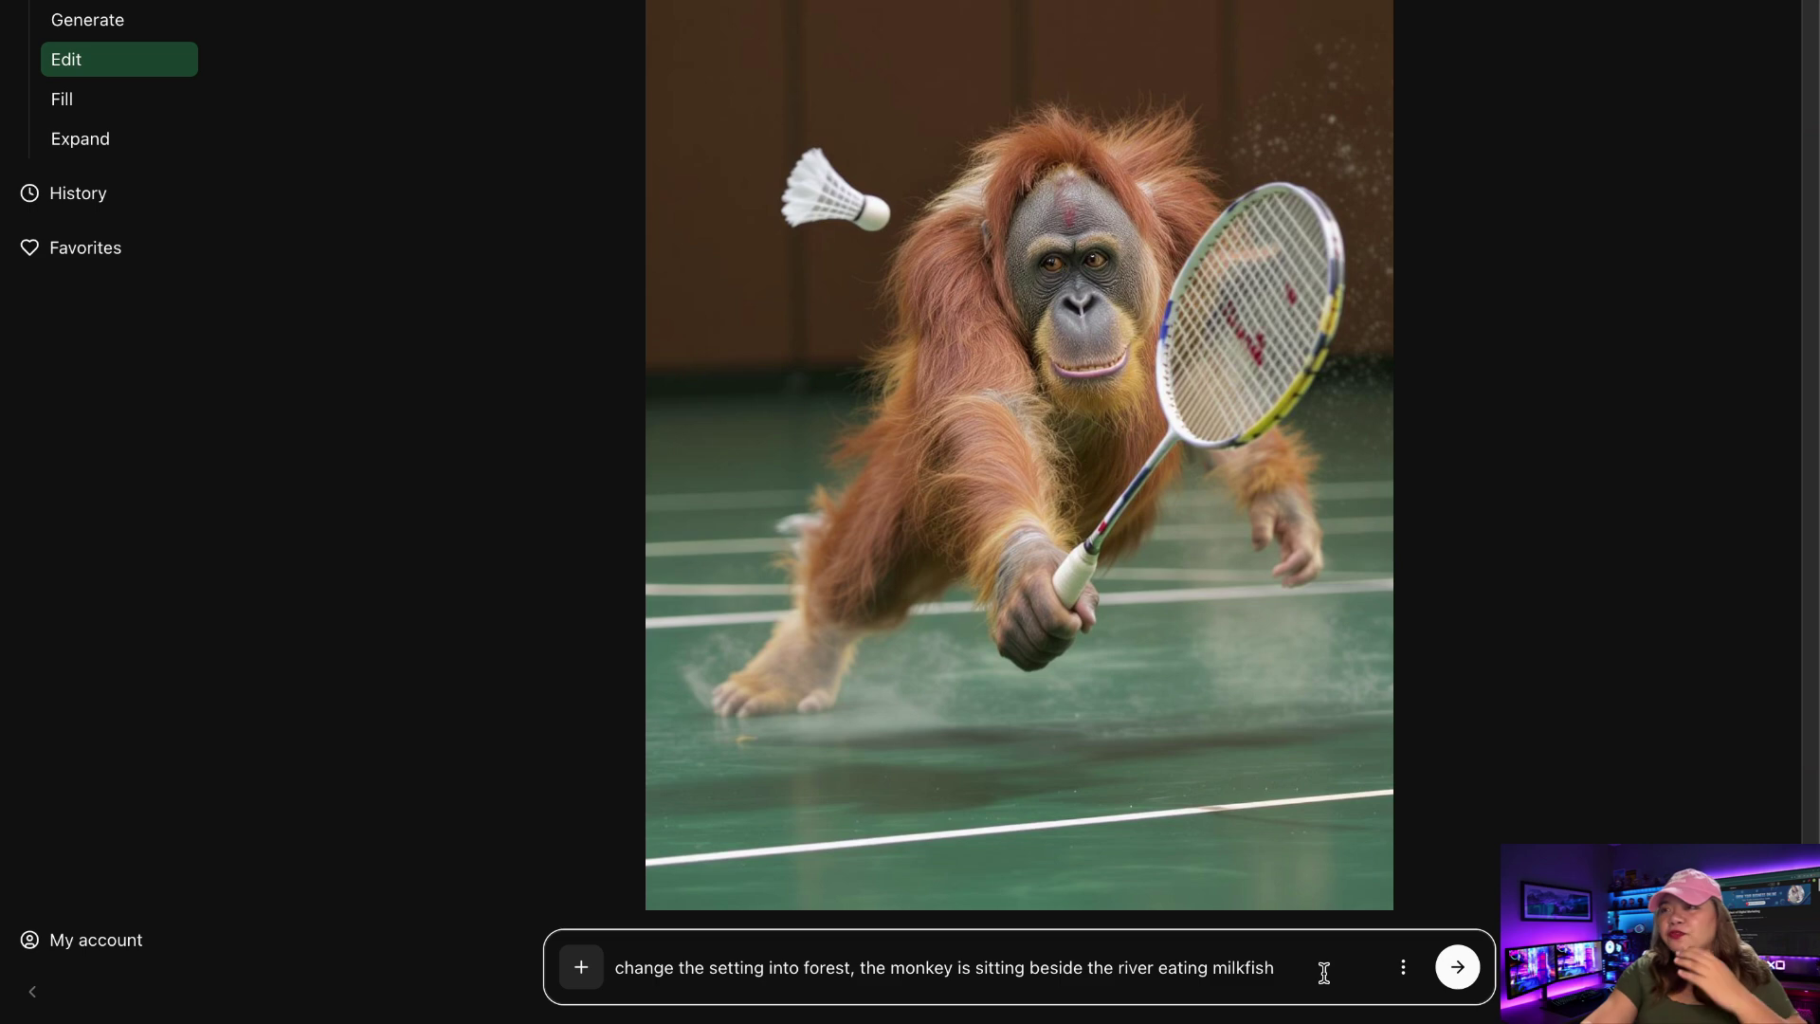
Generate the orangutan-by-a-forest-river-eating-milkfish edit and page through the resulting variants.
click(1447, 976)
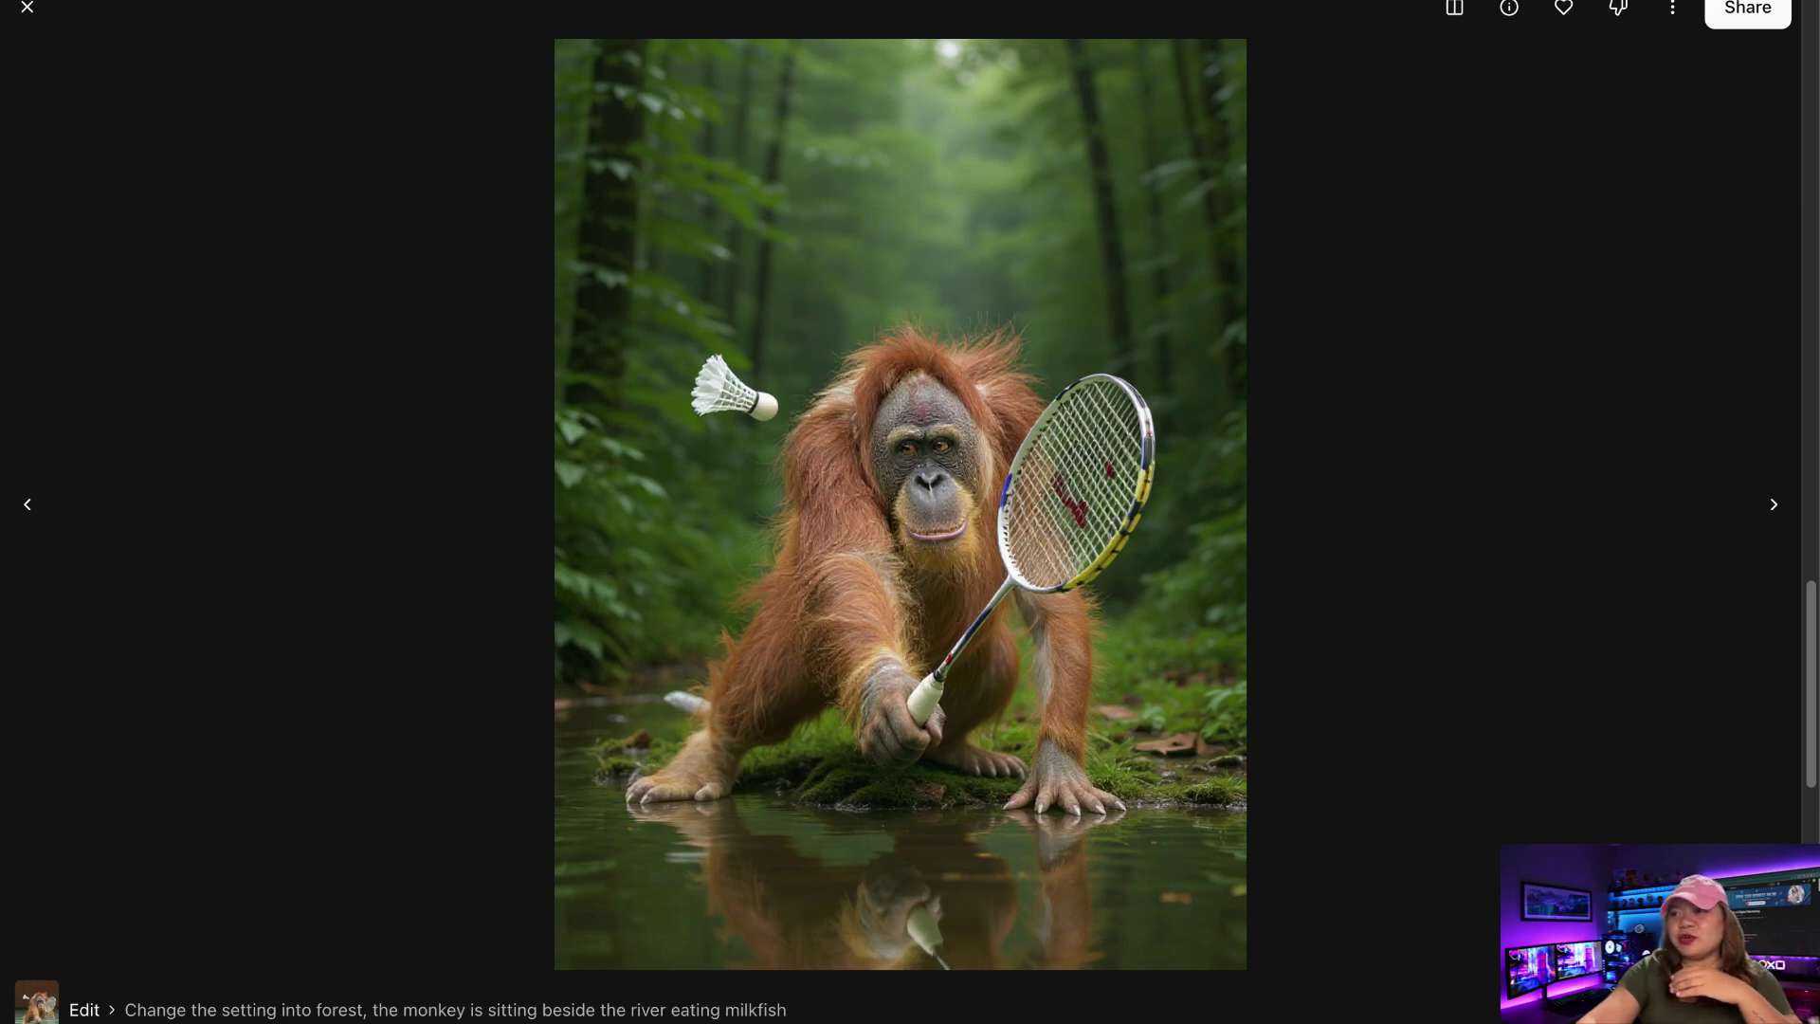
scroll(981, 403, up, 2)
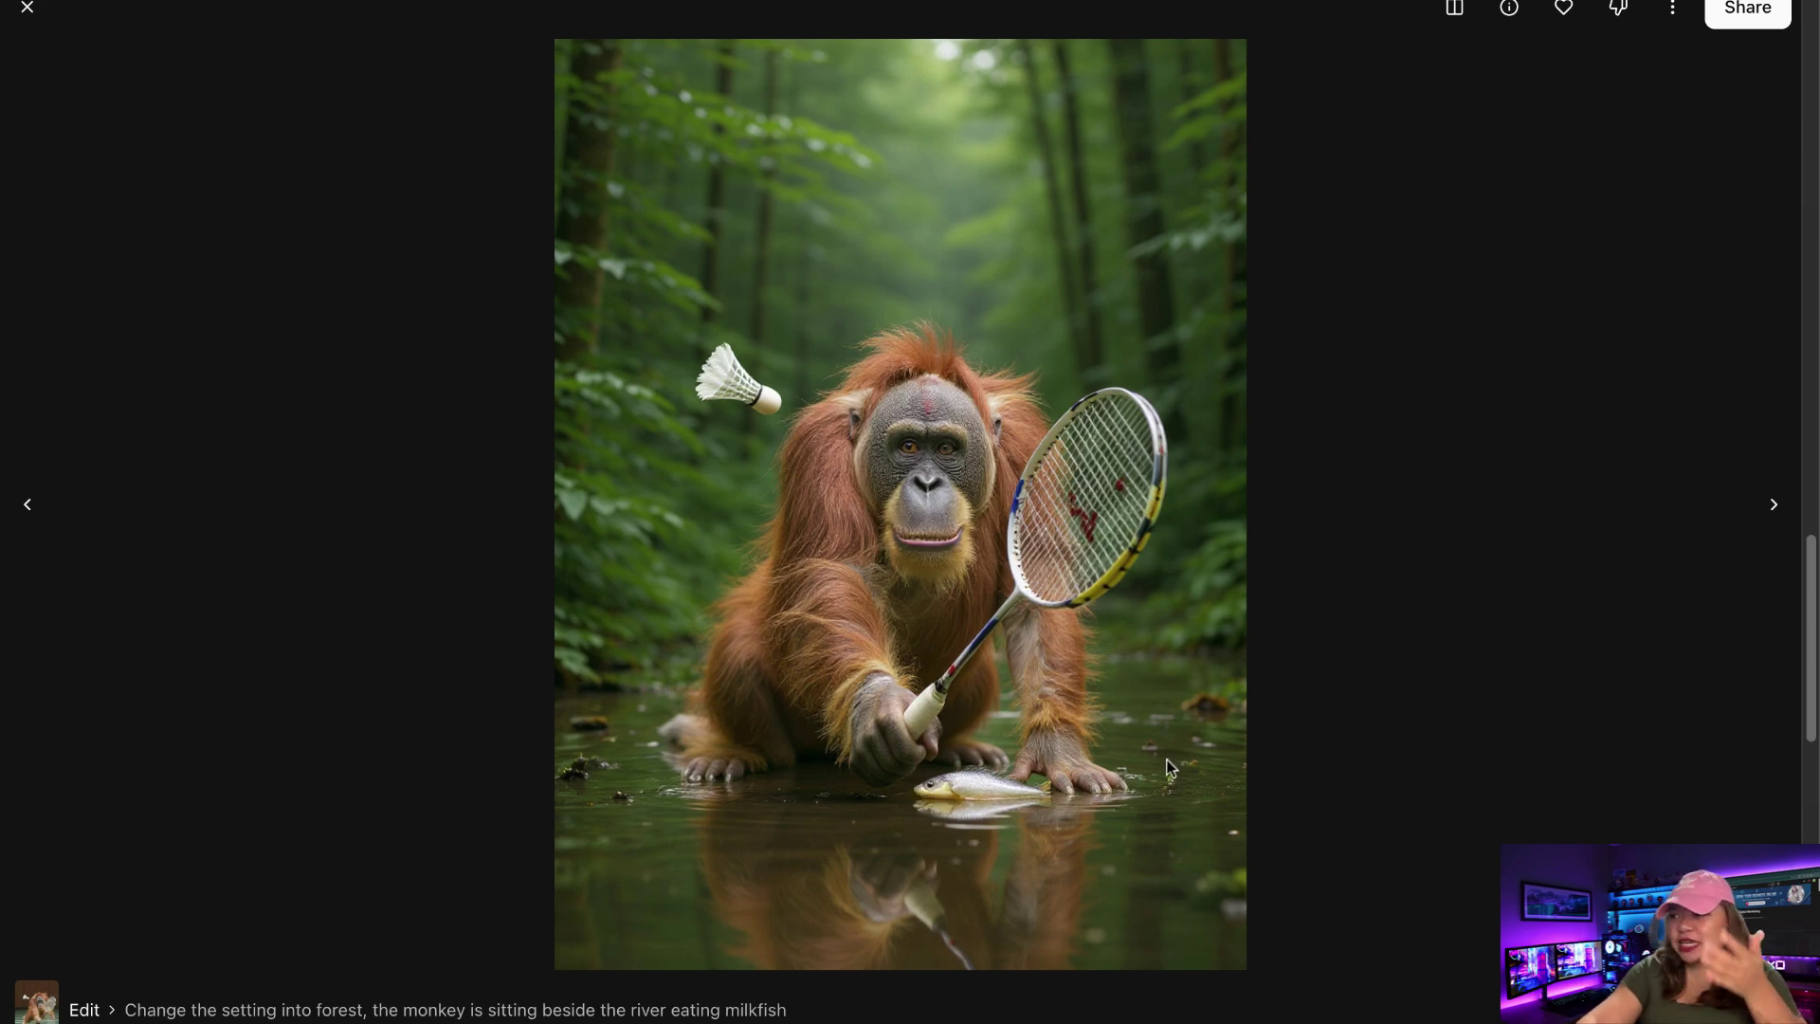
click(1770, 508)
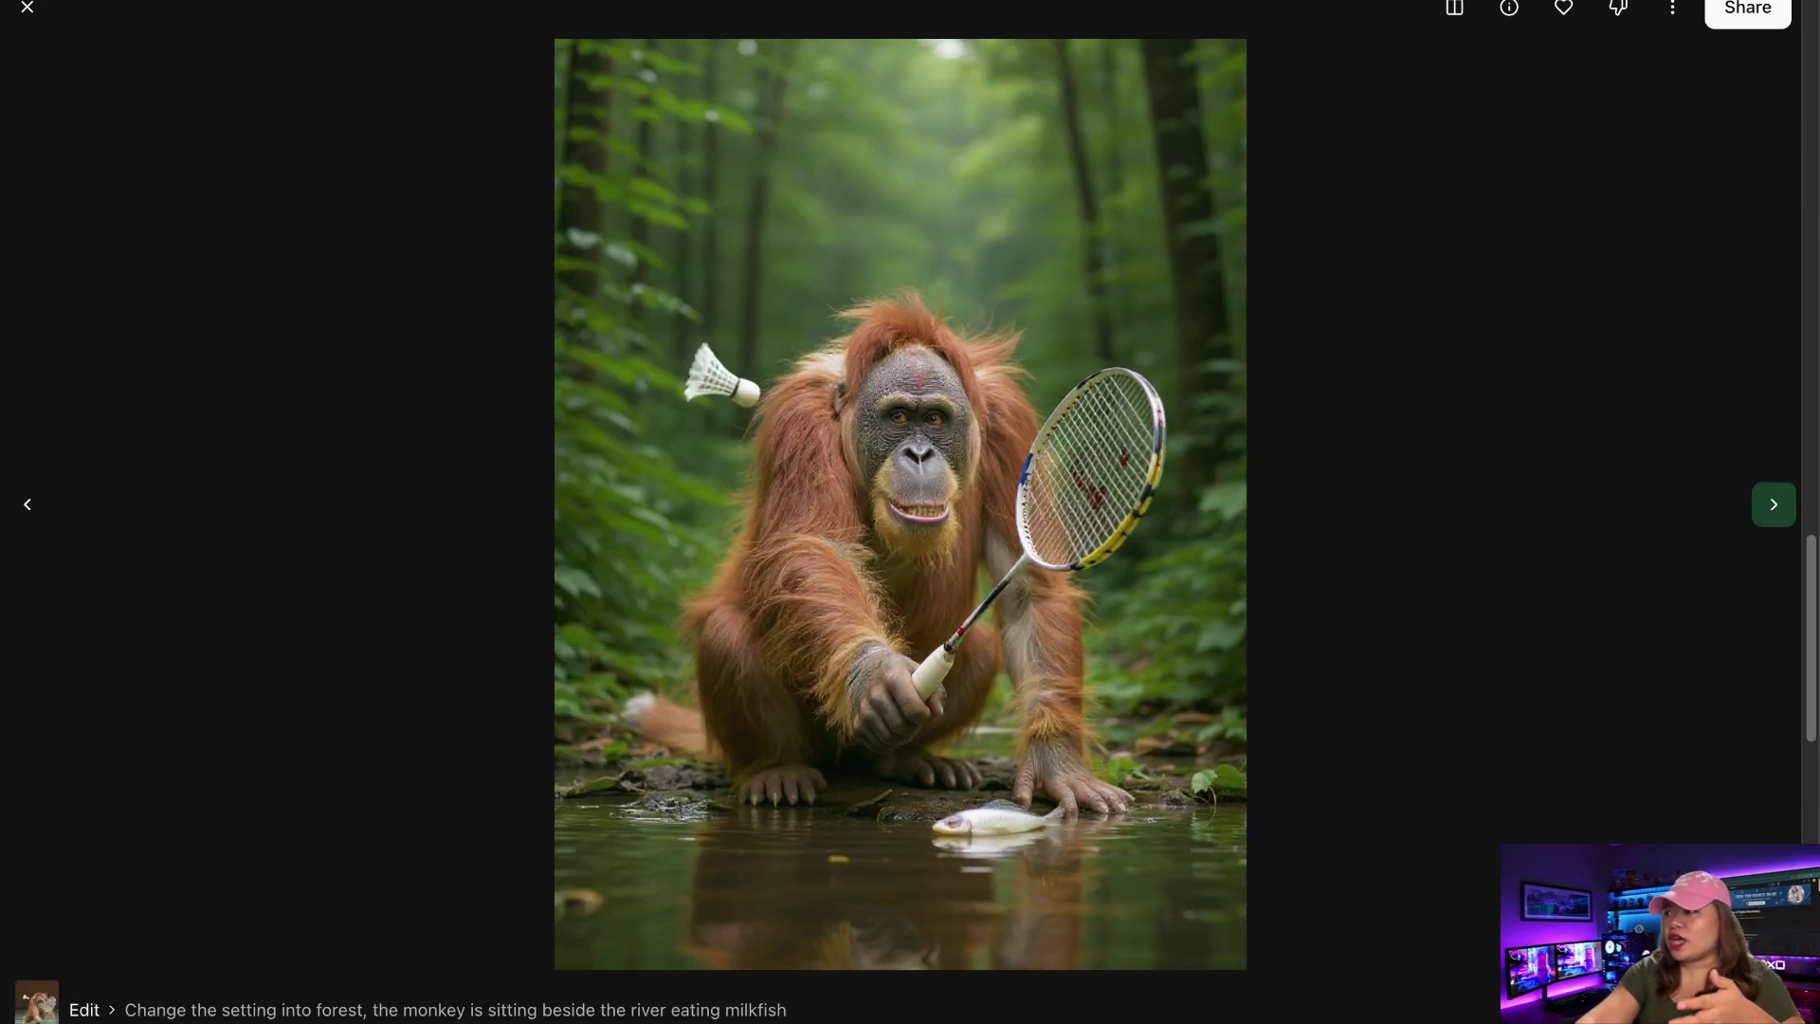
click(1773, 505)
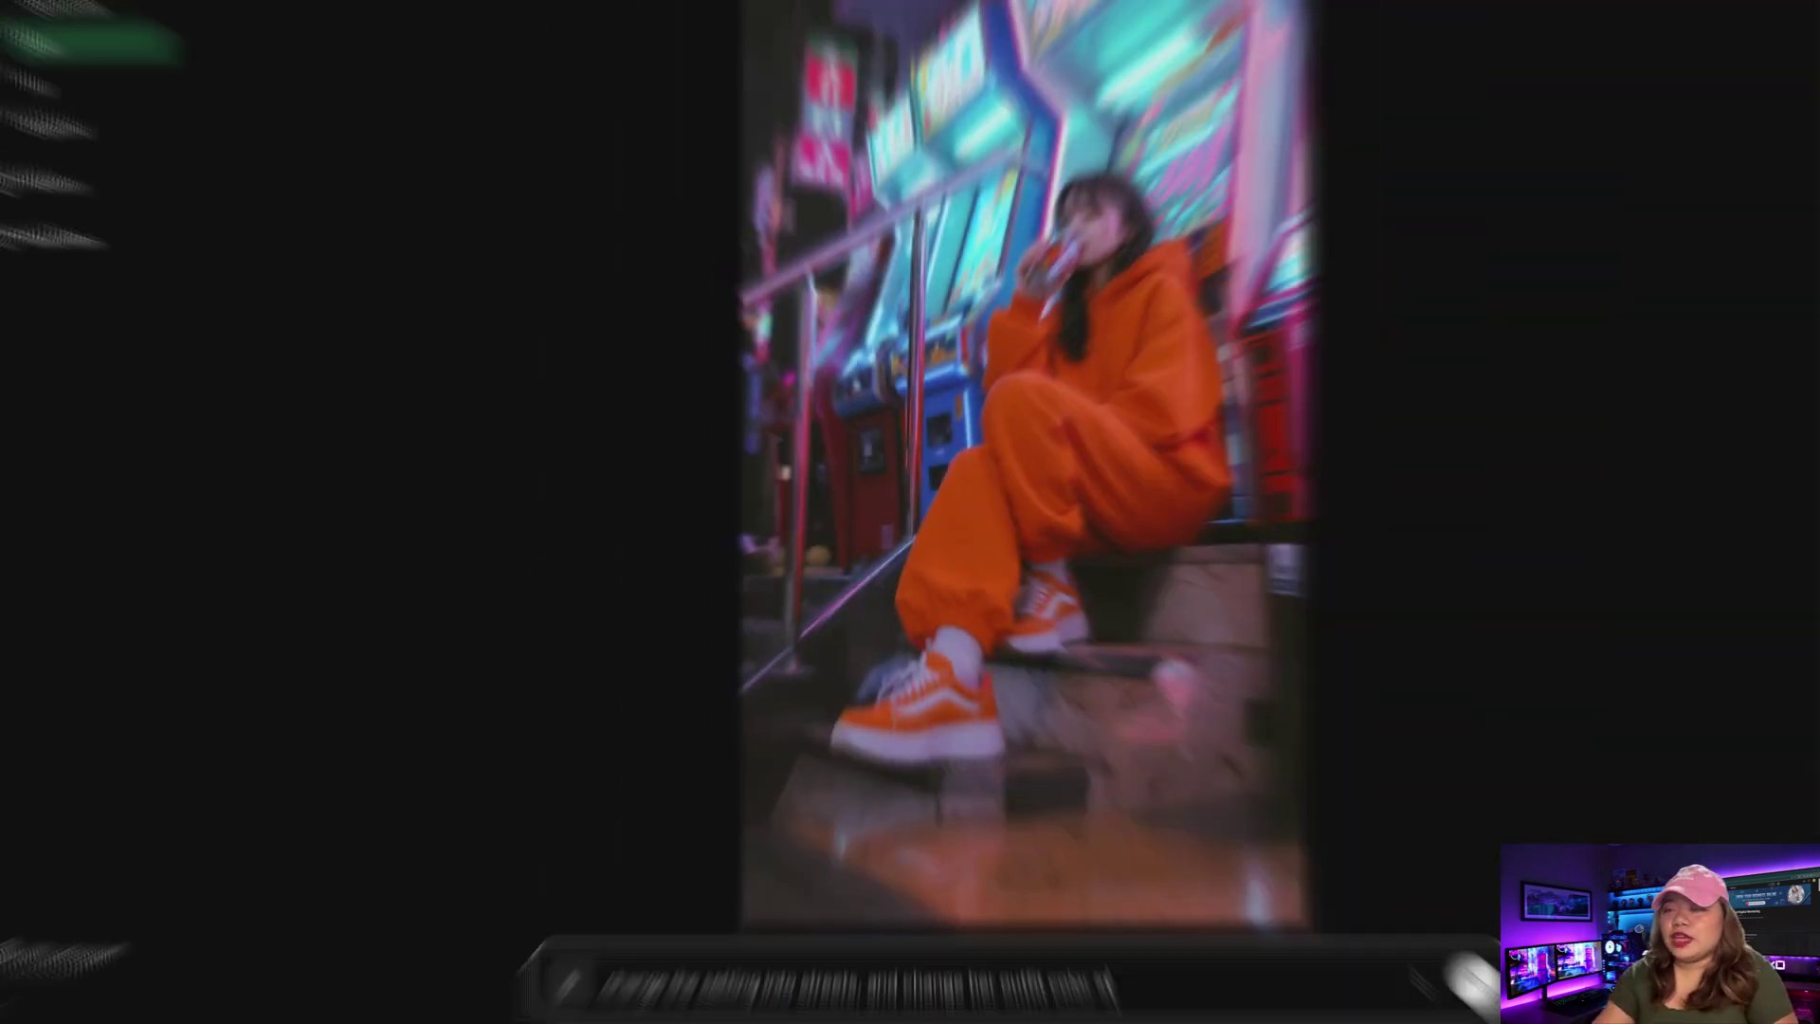
Finish the pink-outfit city-street prompt, generate it, and open a result full size.
text(o pink)
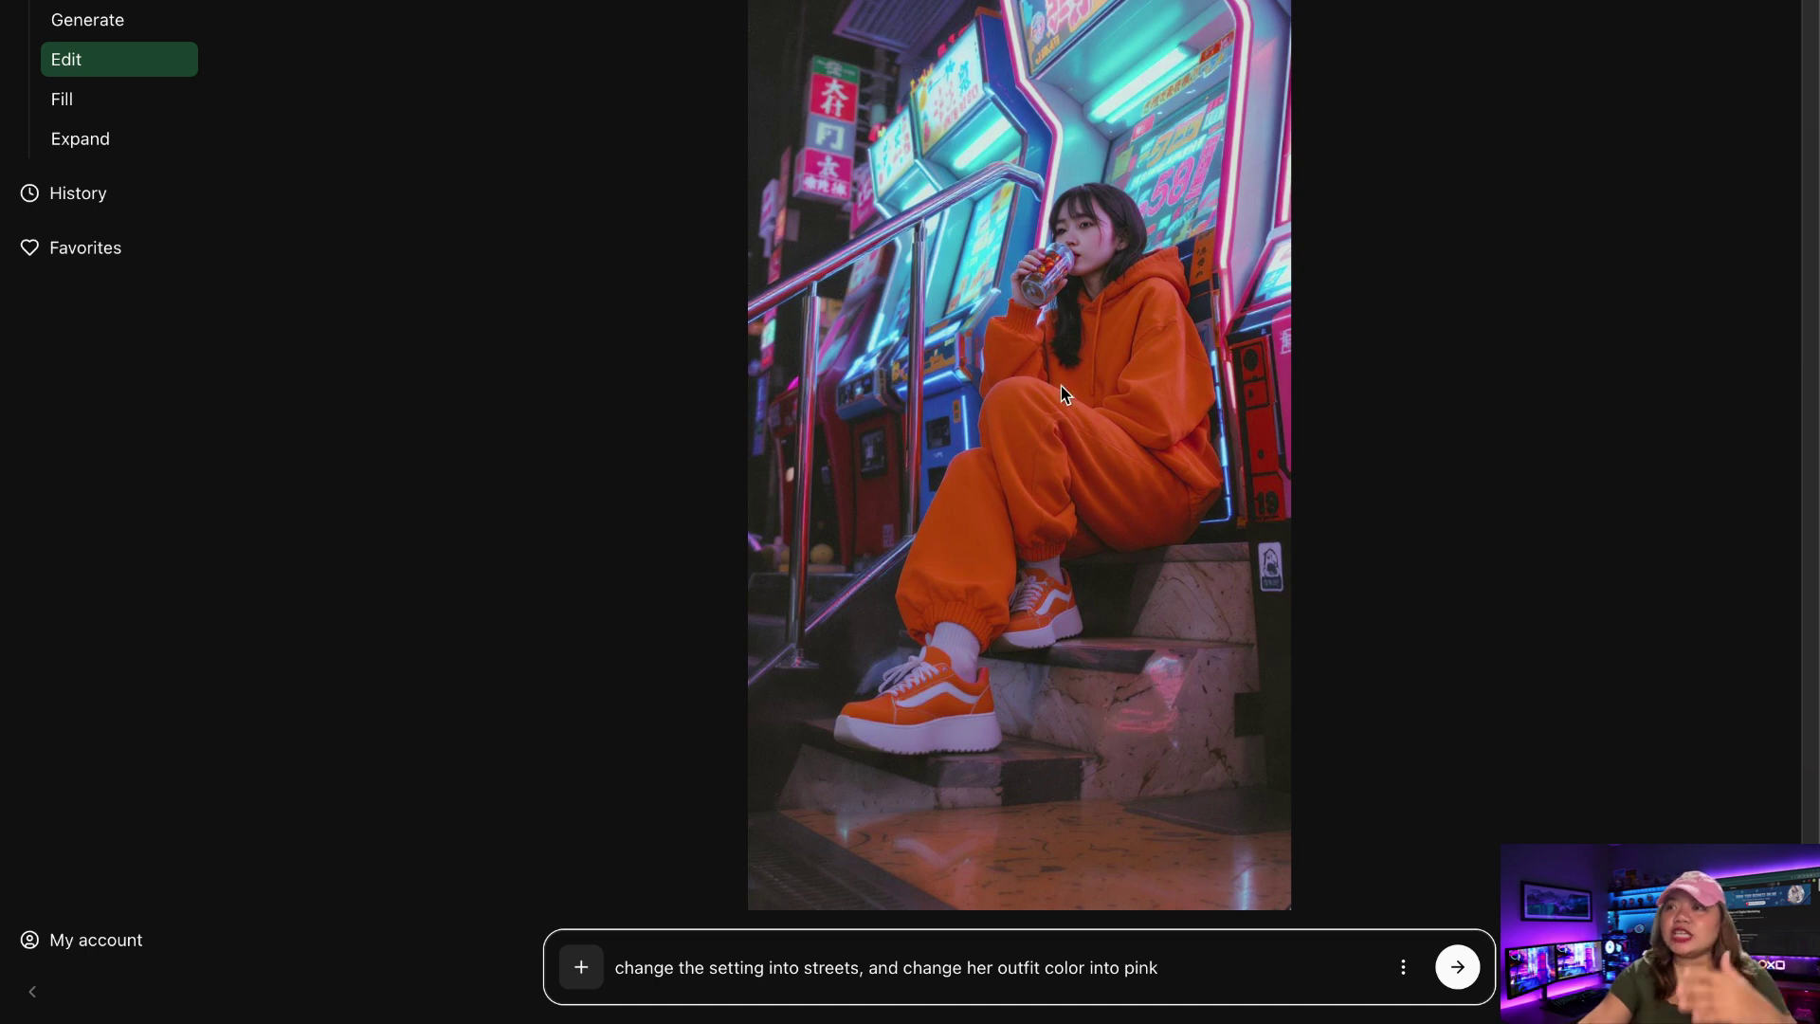
click(1471, 967)
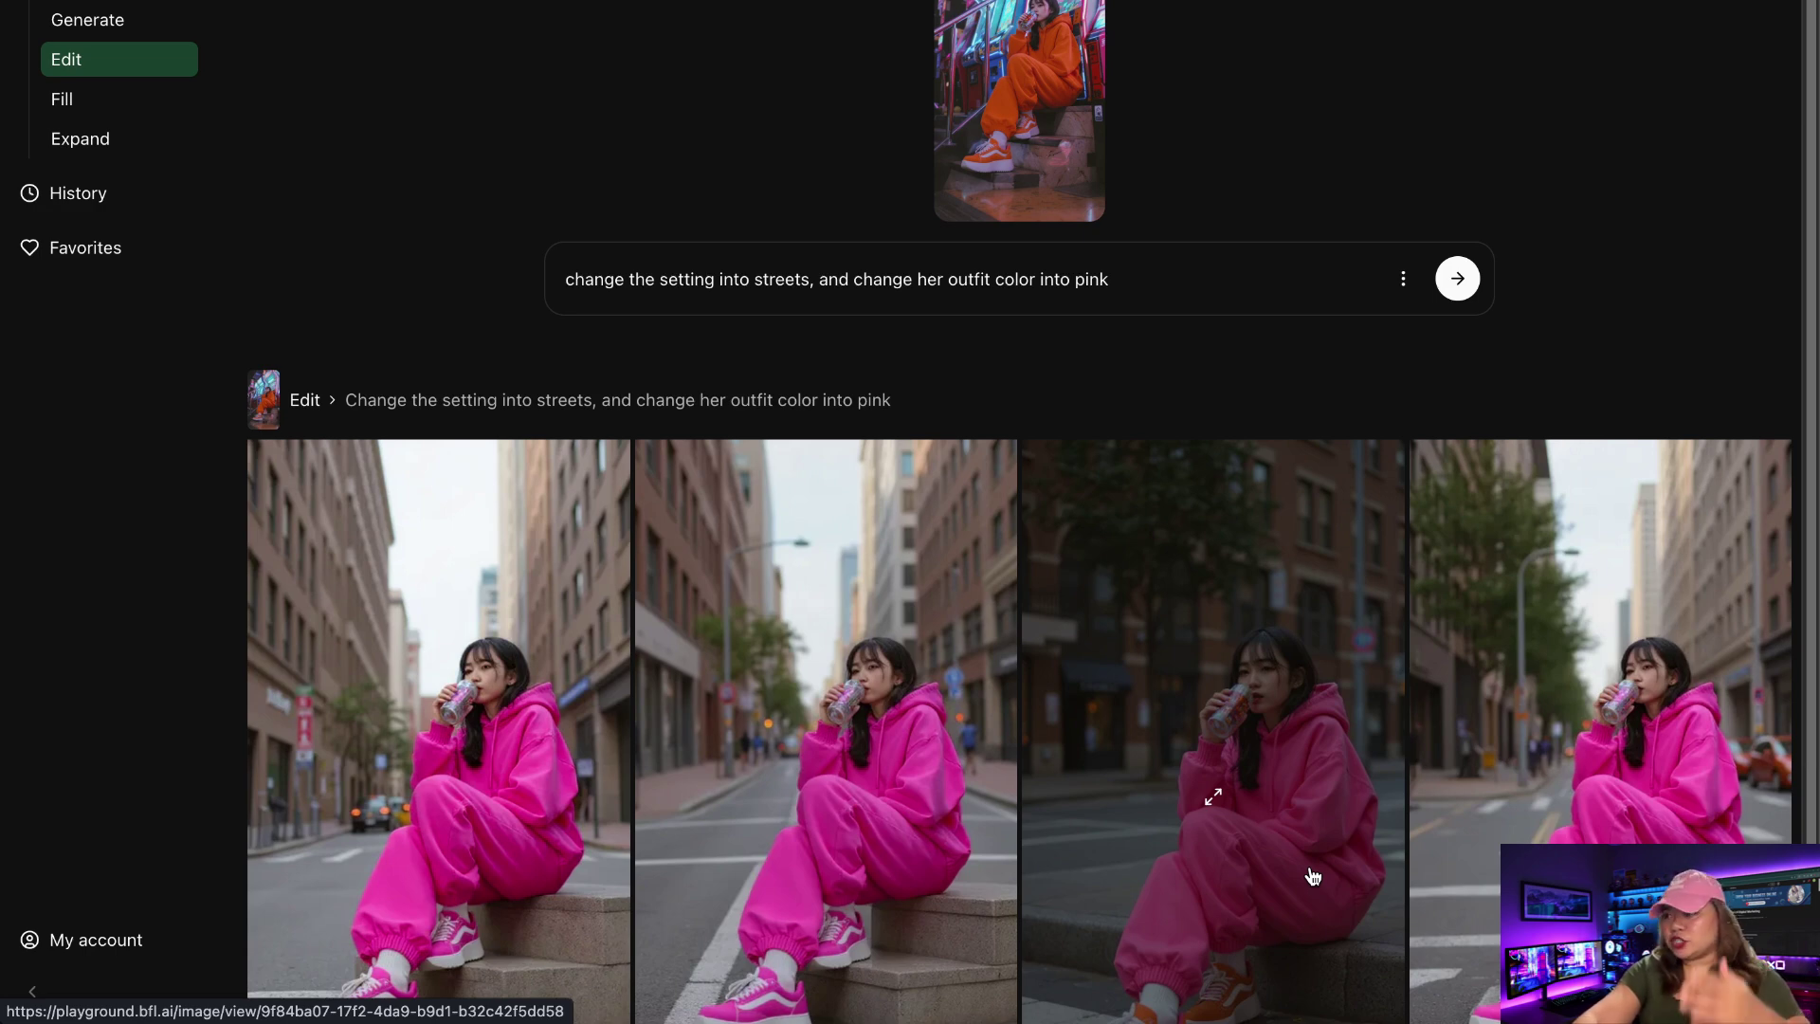
click(1313, 876)
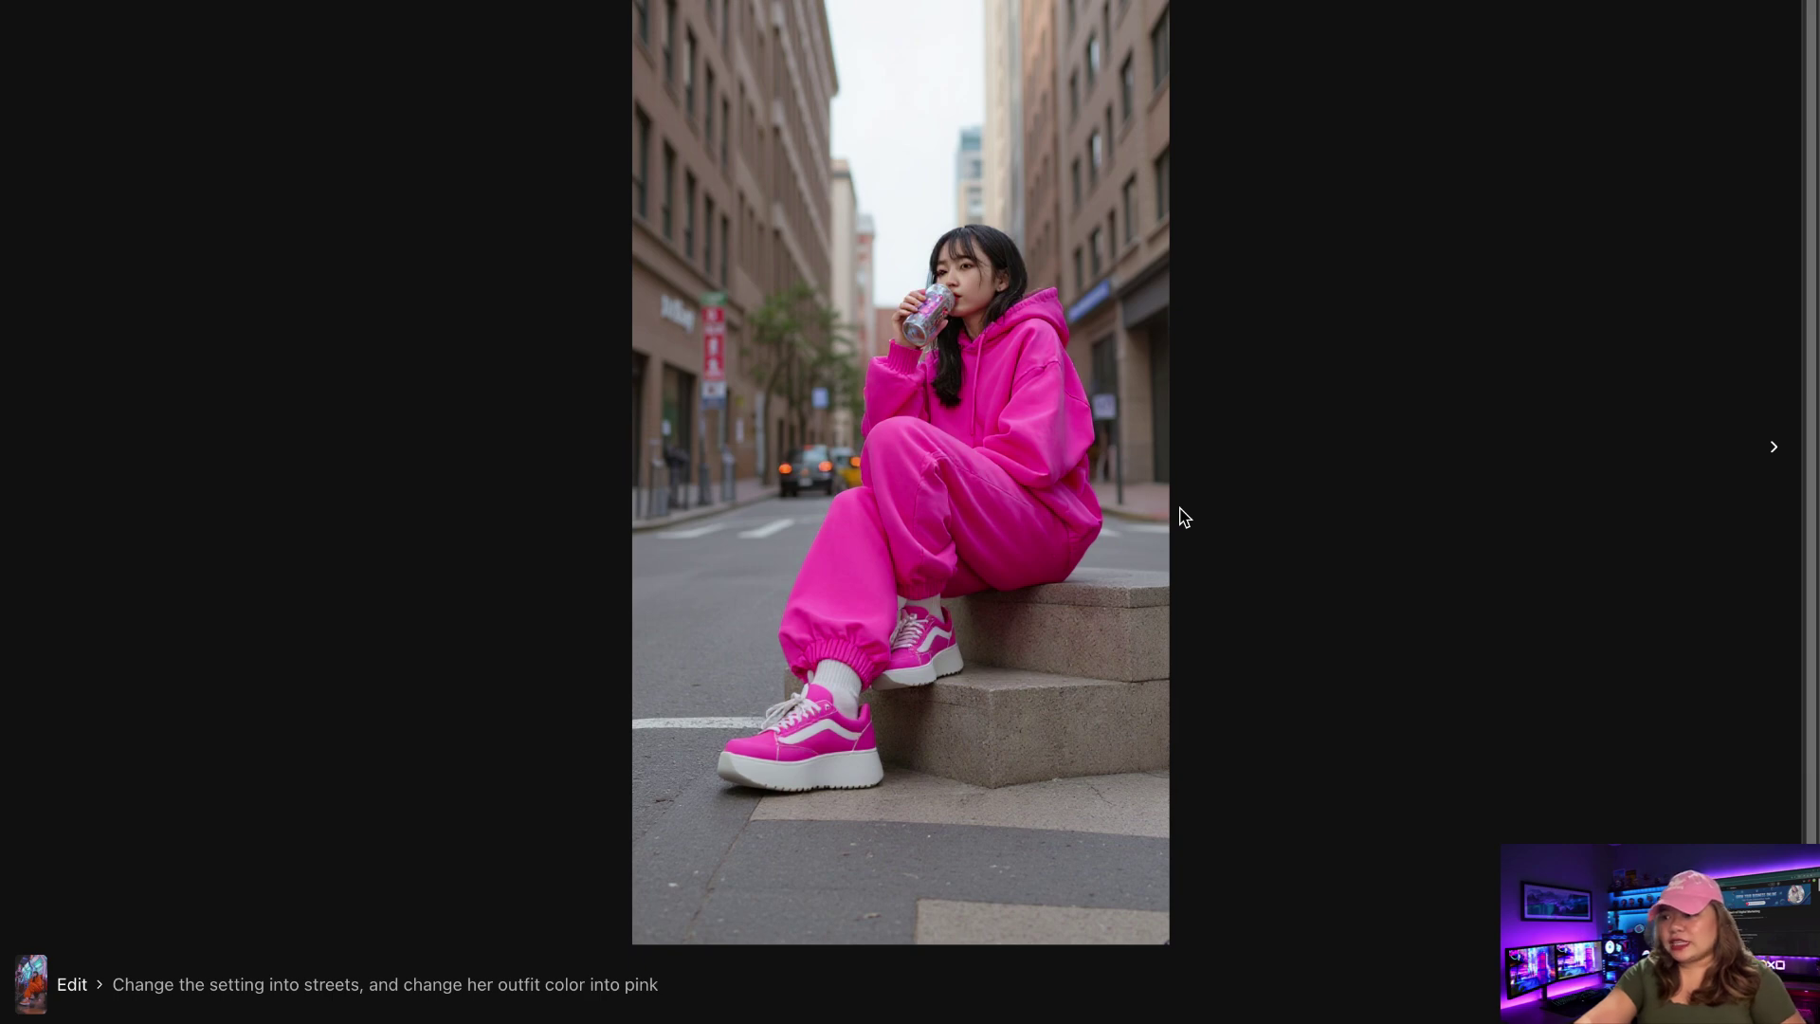
Browse the street and studio-setting versions, then bring up the model list.
click(1758, 448)
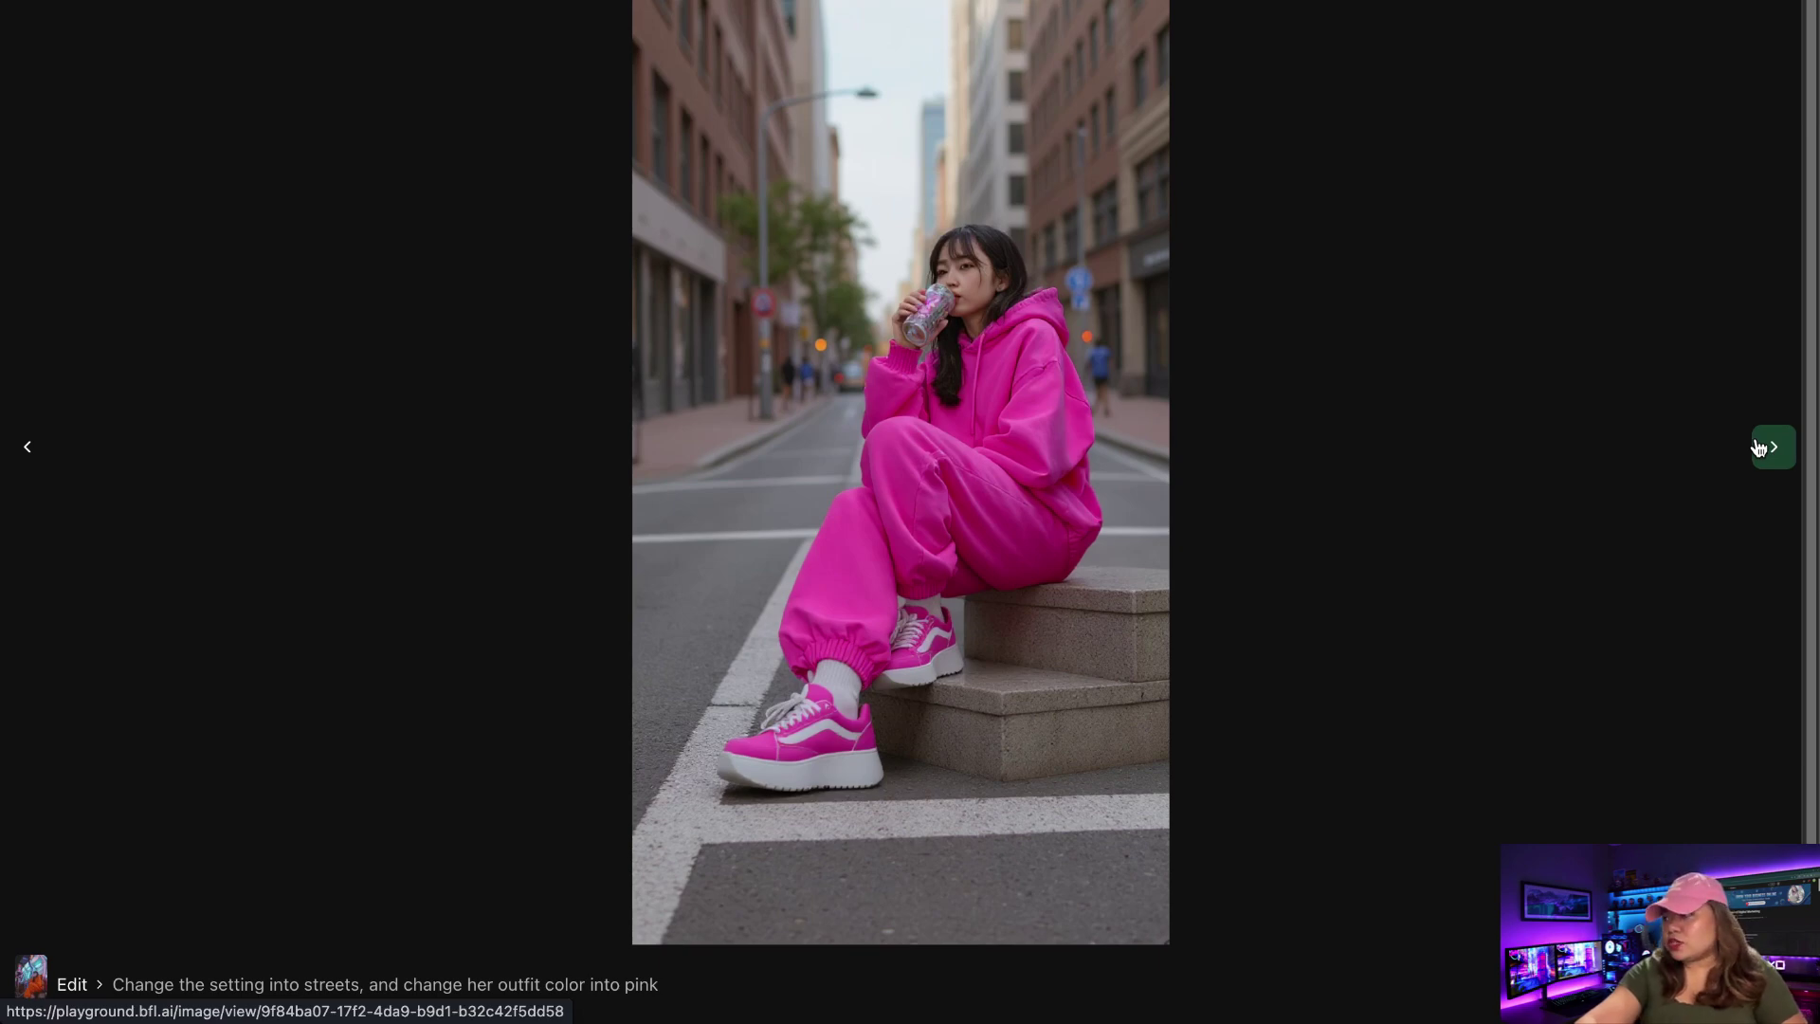
click(1758, 448)
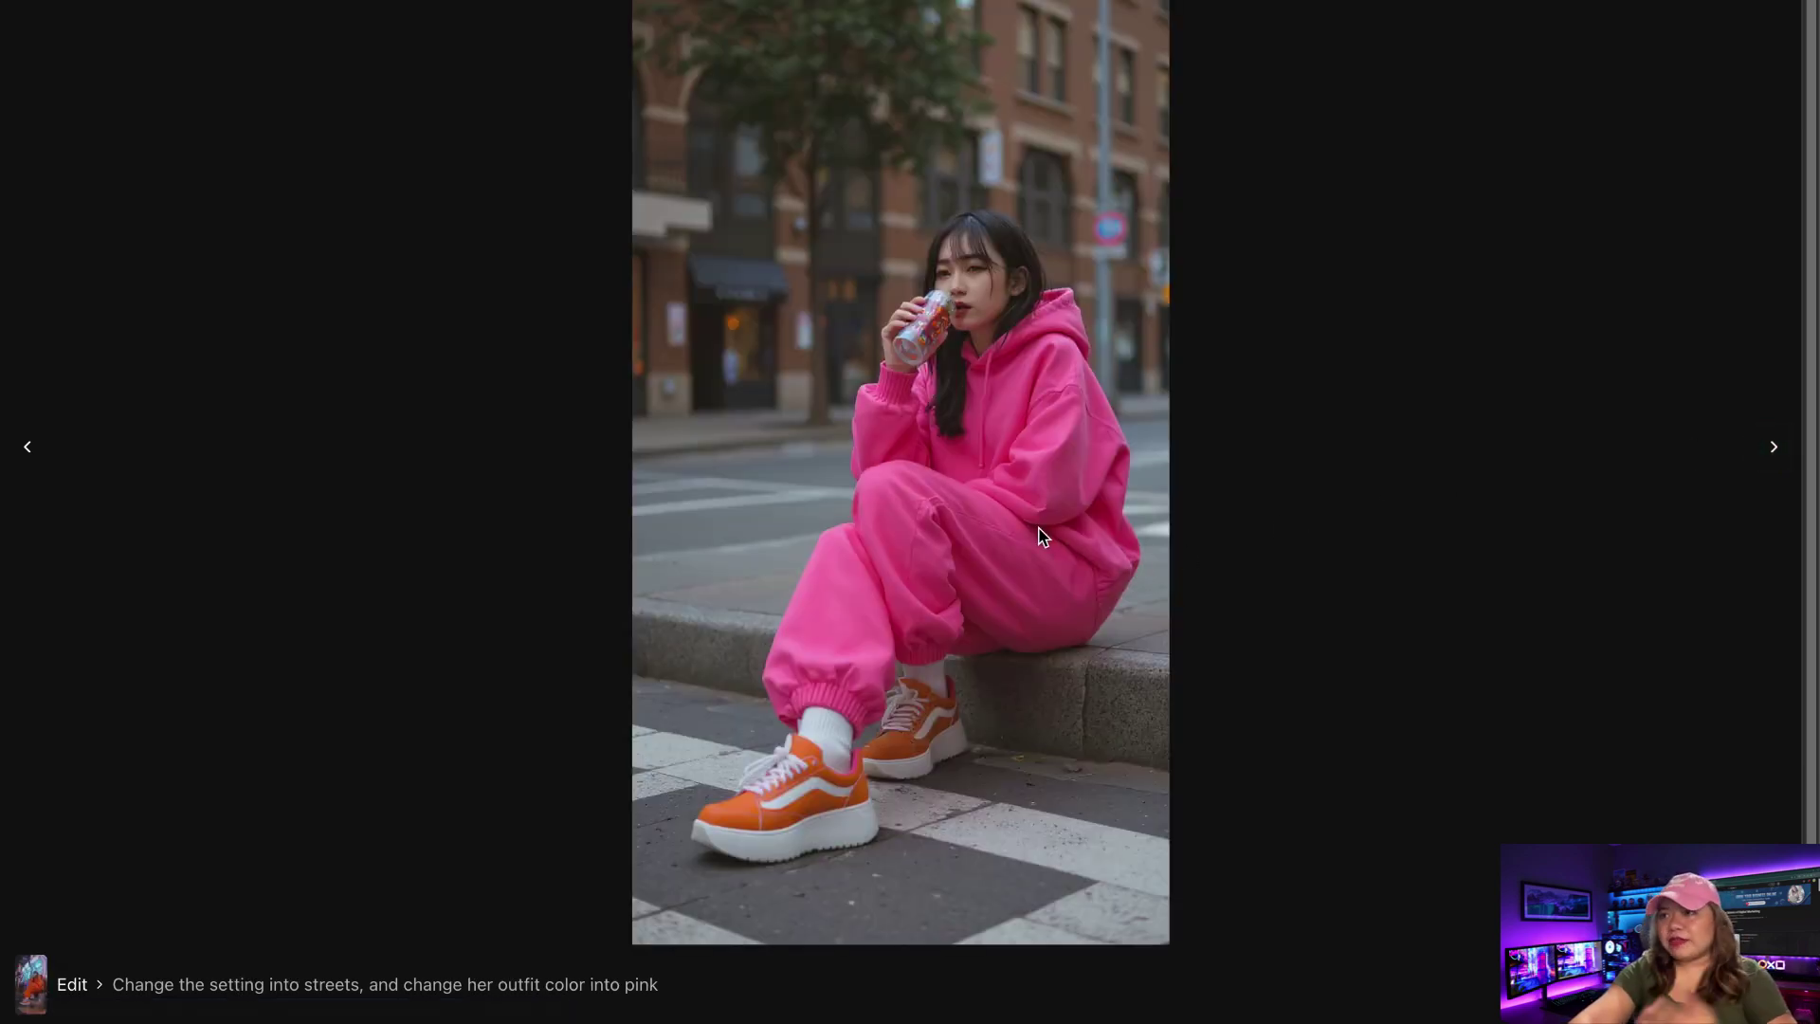
click(1773, 447)
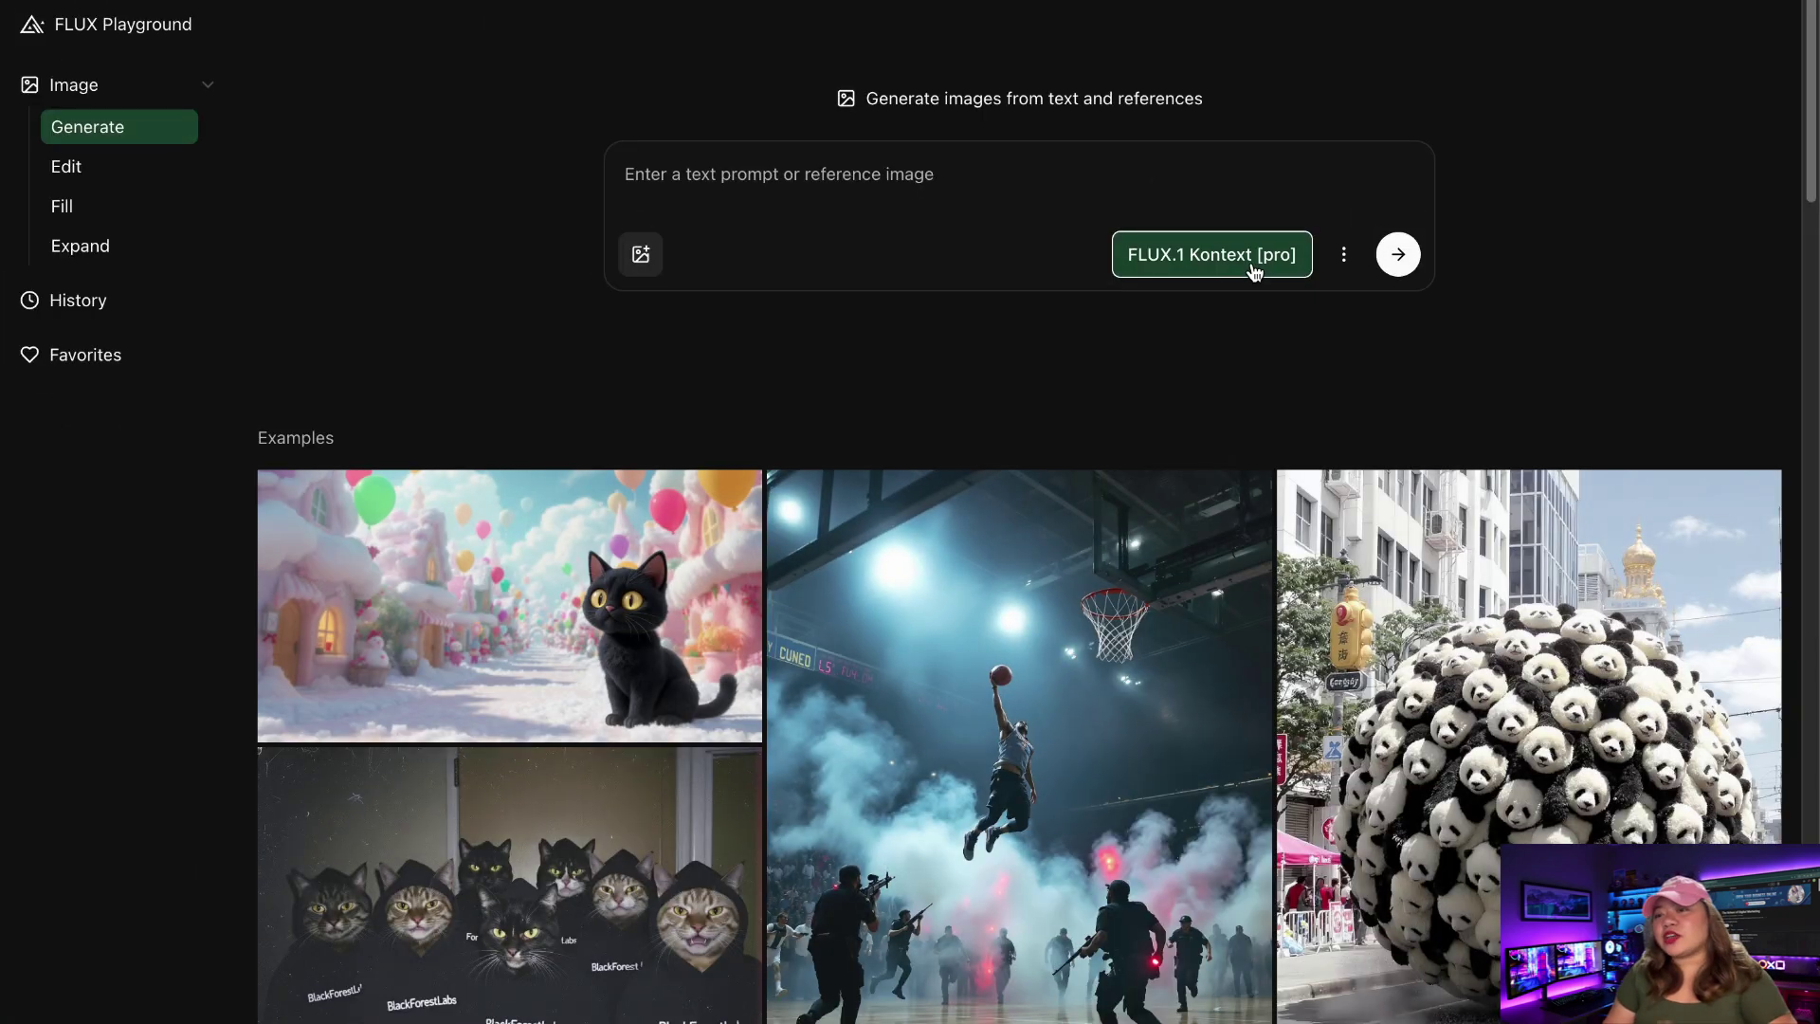
click(1249, 271)
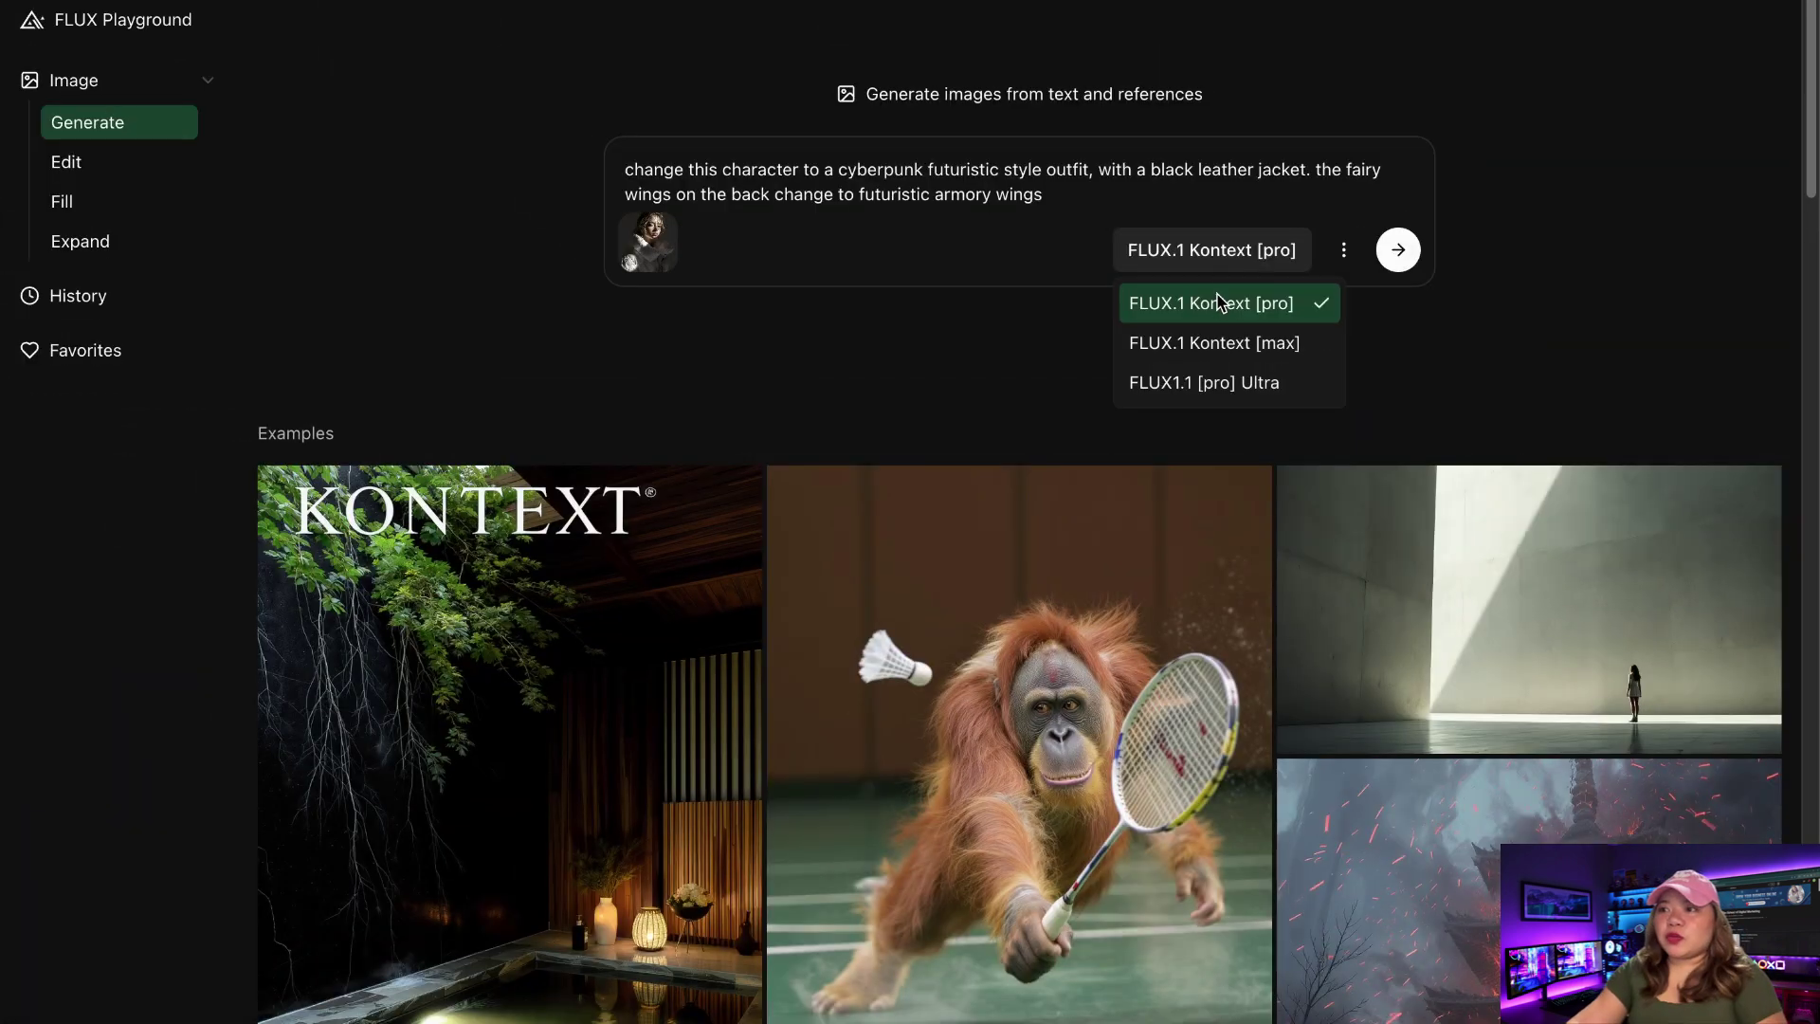
Generate the cyberpunk leather-jacket, armored-wings edit with FLUX.1 Kontext [max].
click(1406, 262)
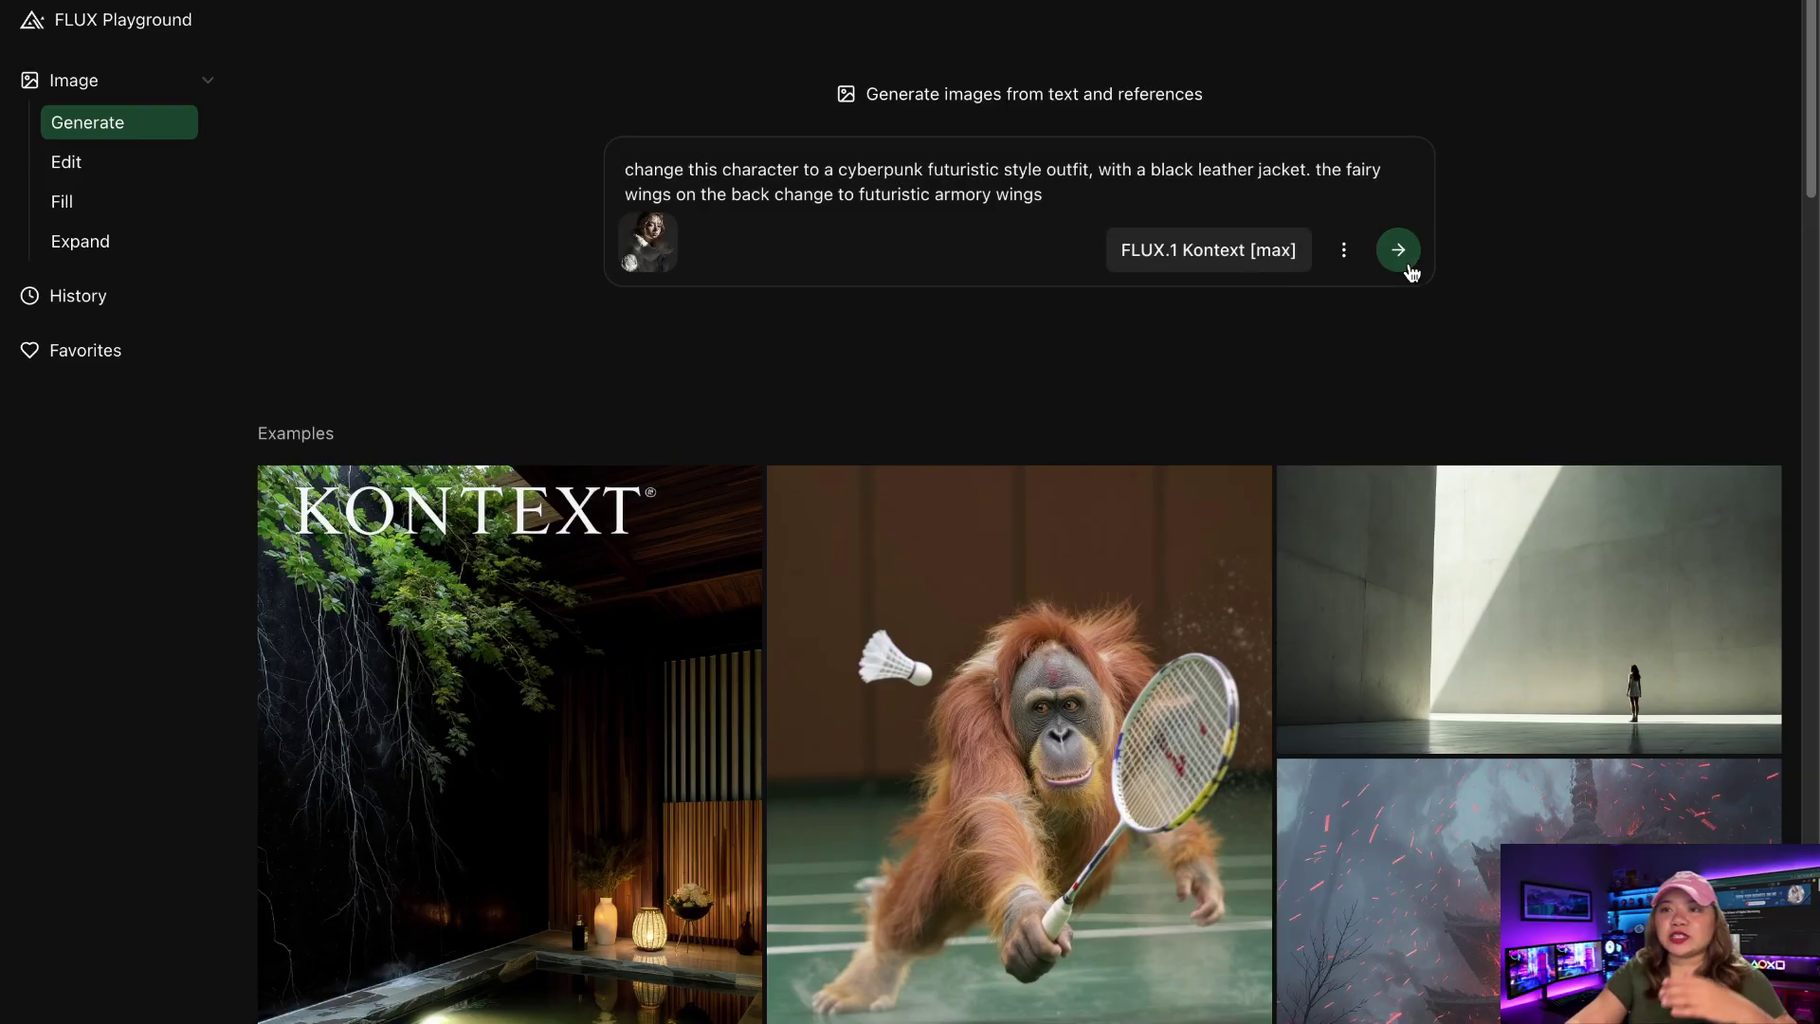
click(1407, 262)
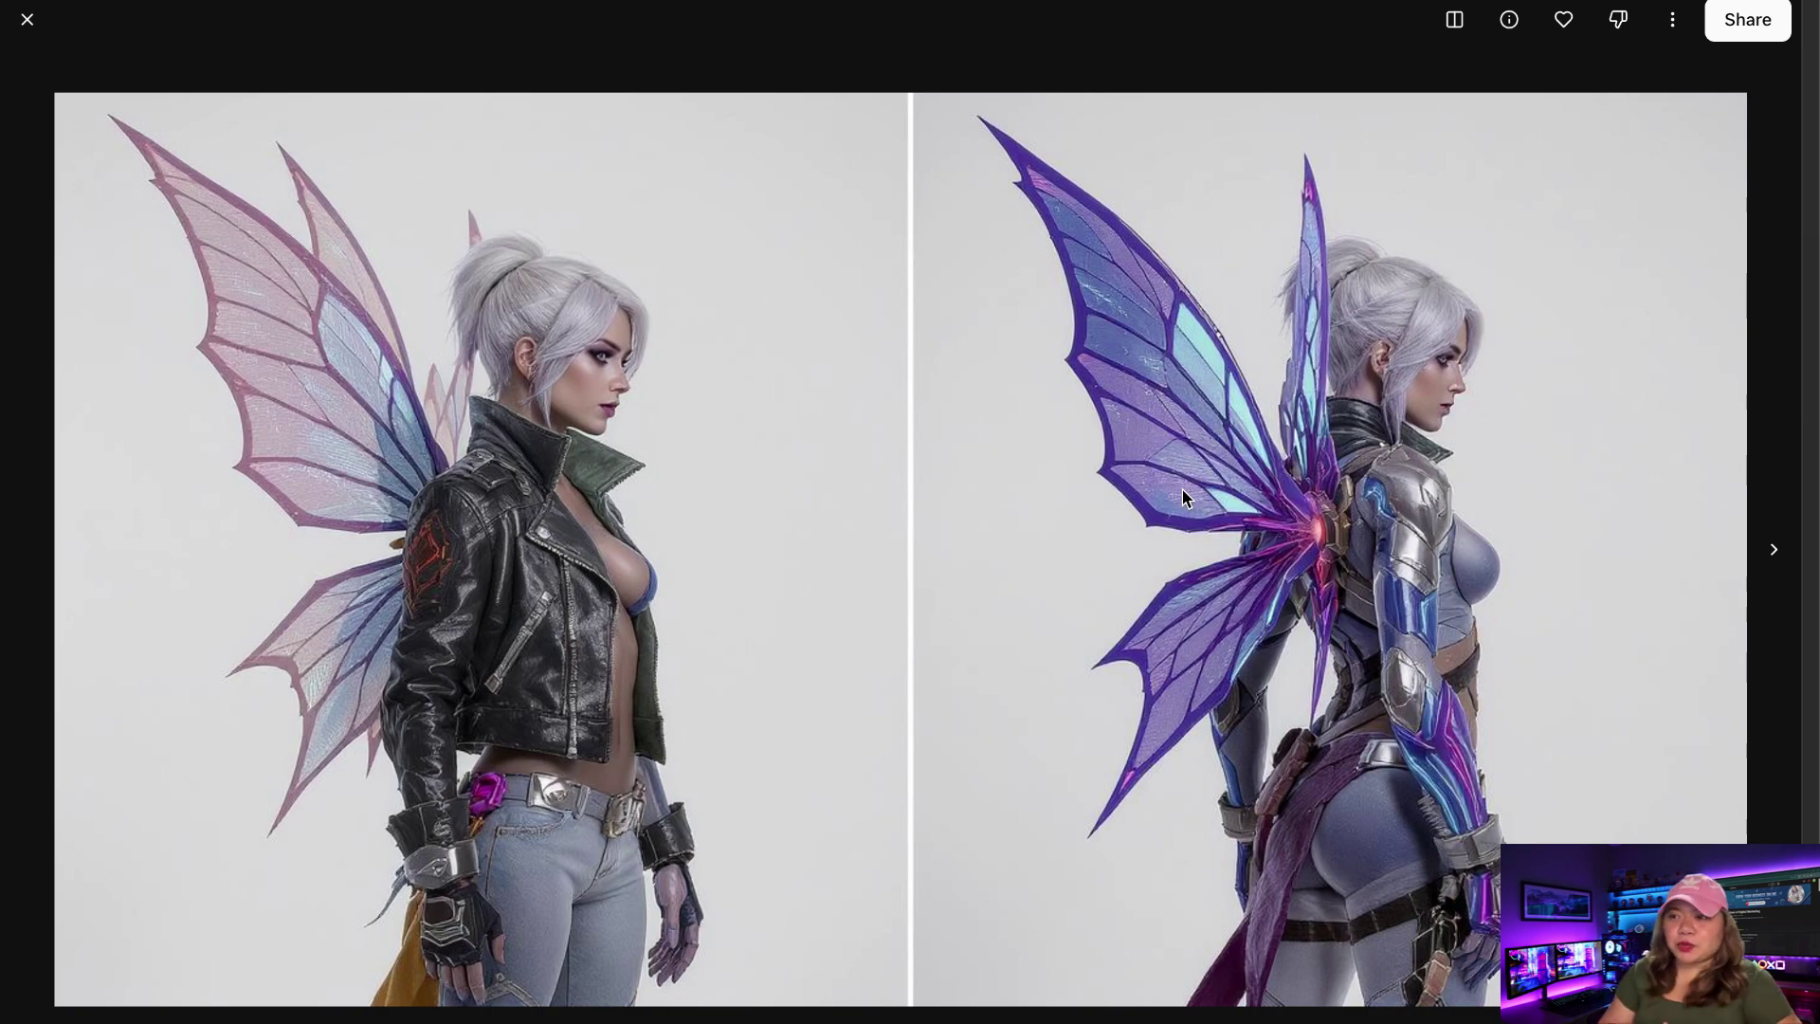
key(Right)
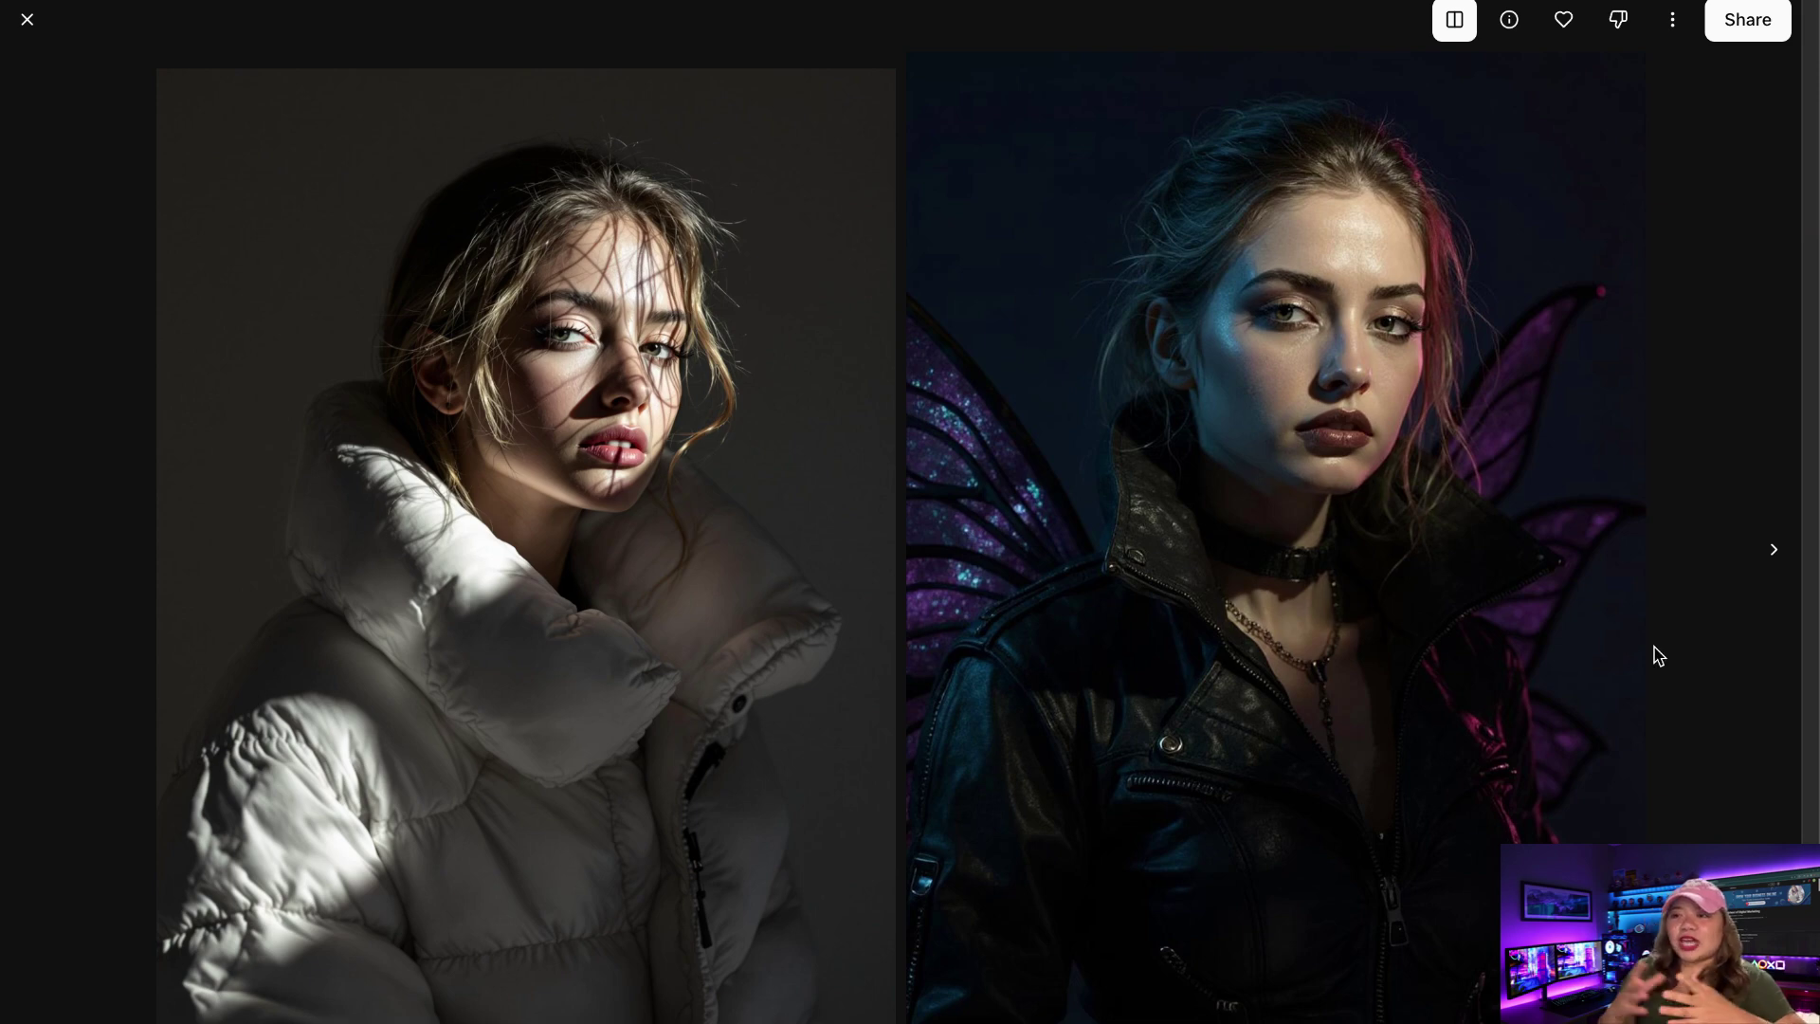
Page through the armored-wings results full size, then close the viewer.
click(1731, 607)
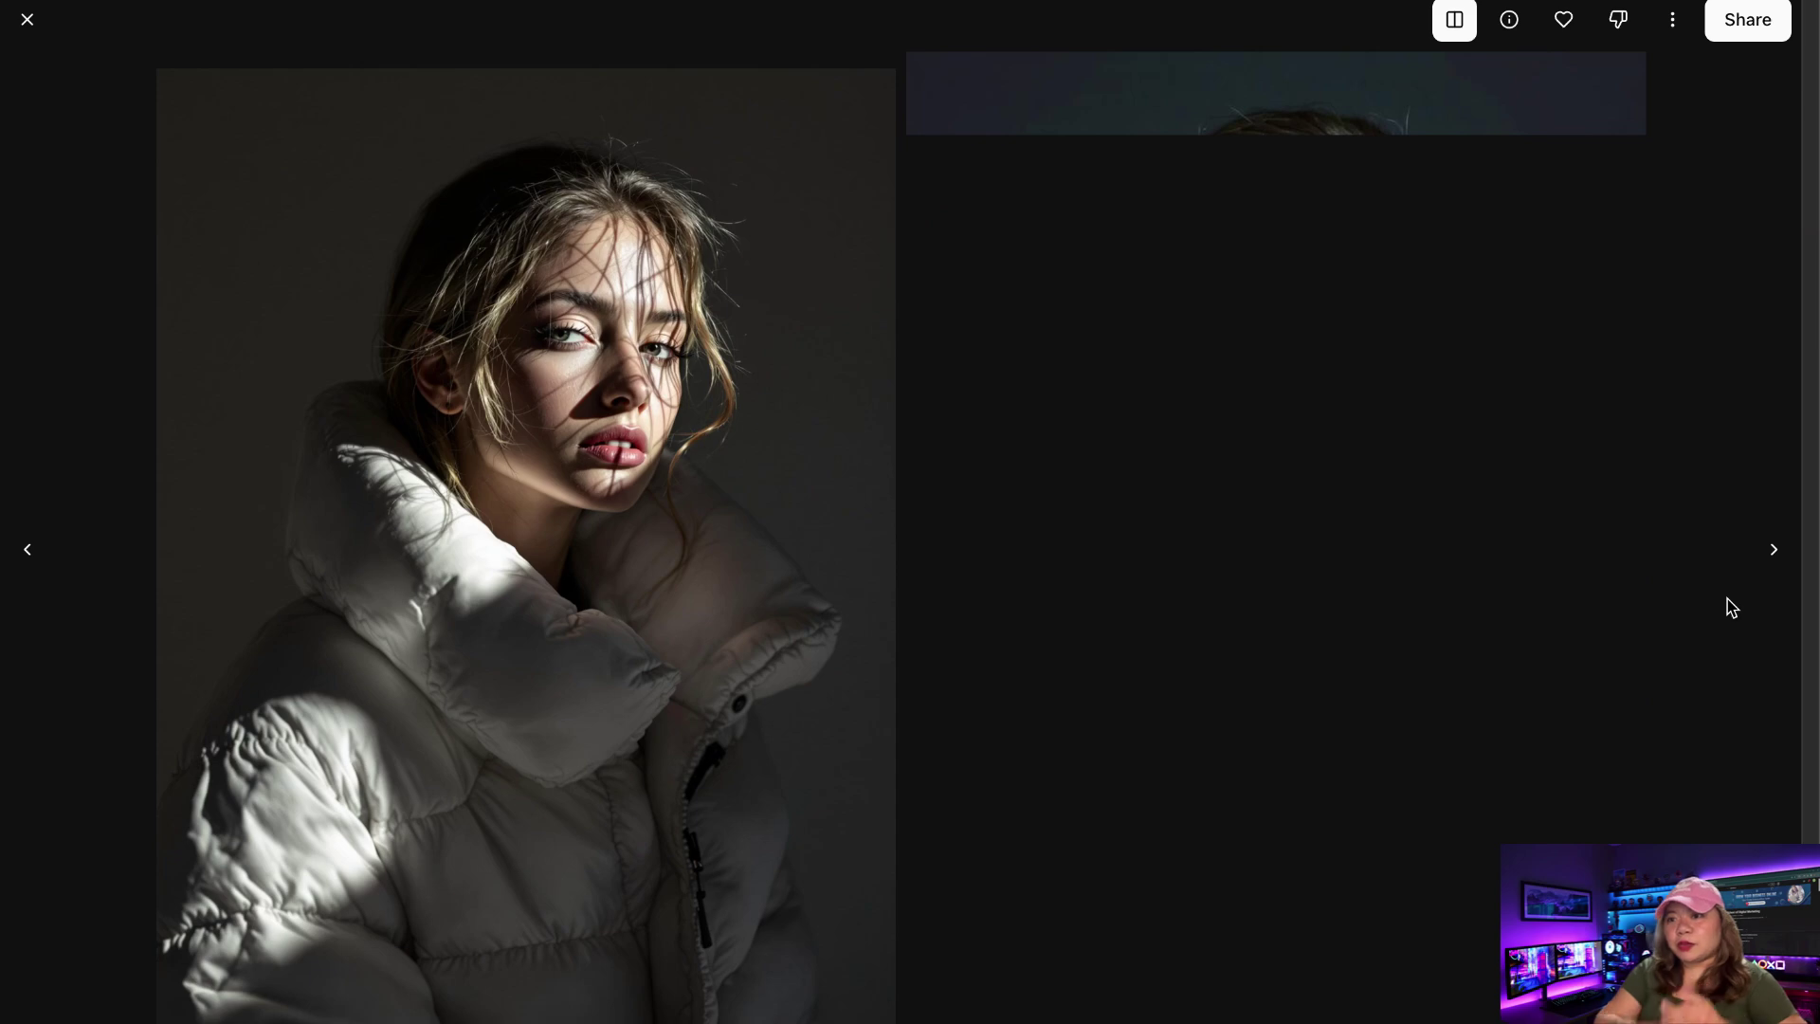
click(1731, 607)
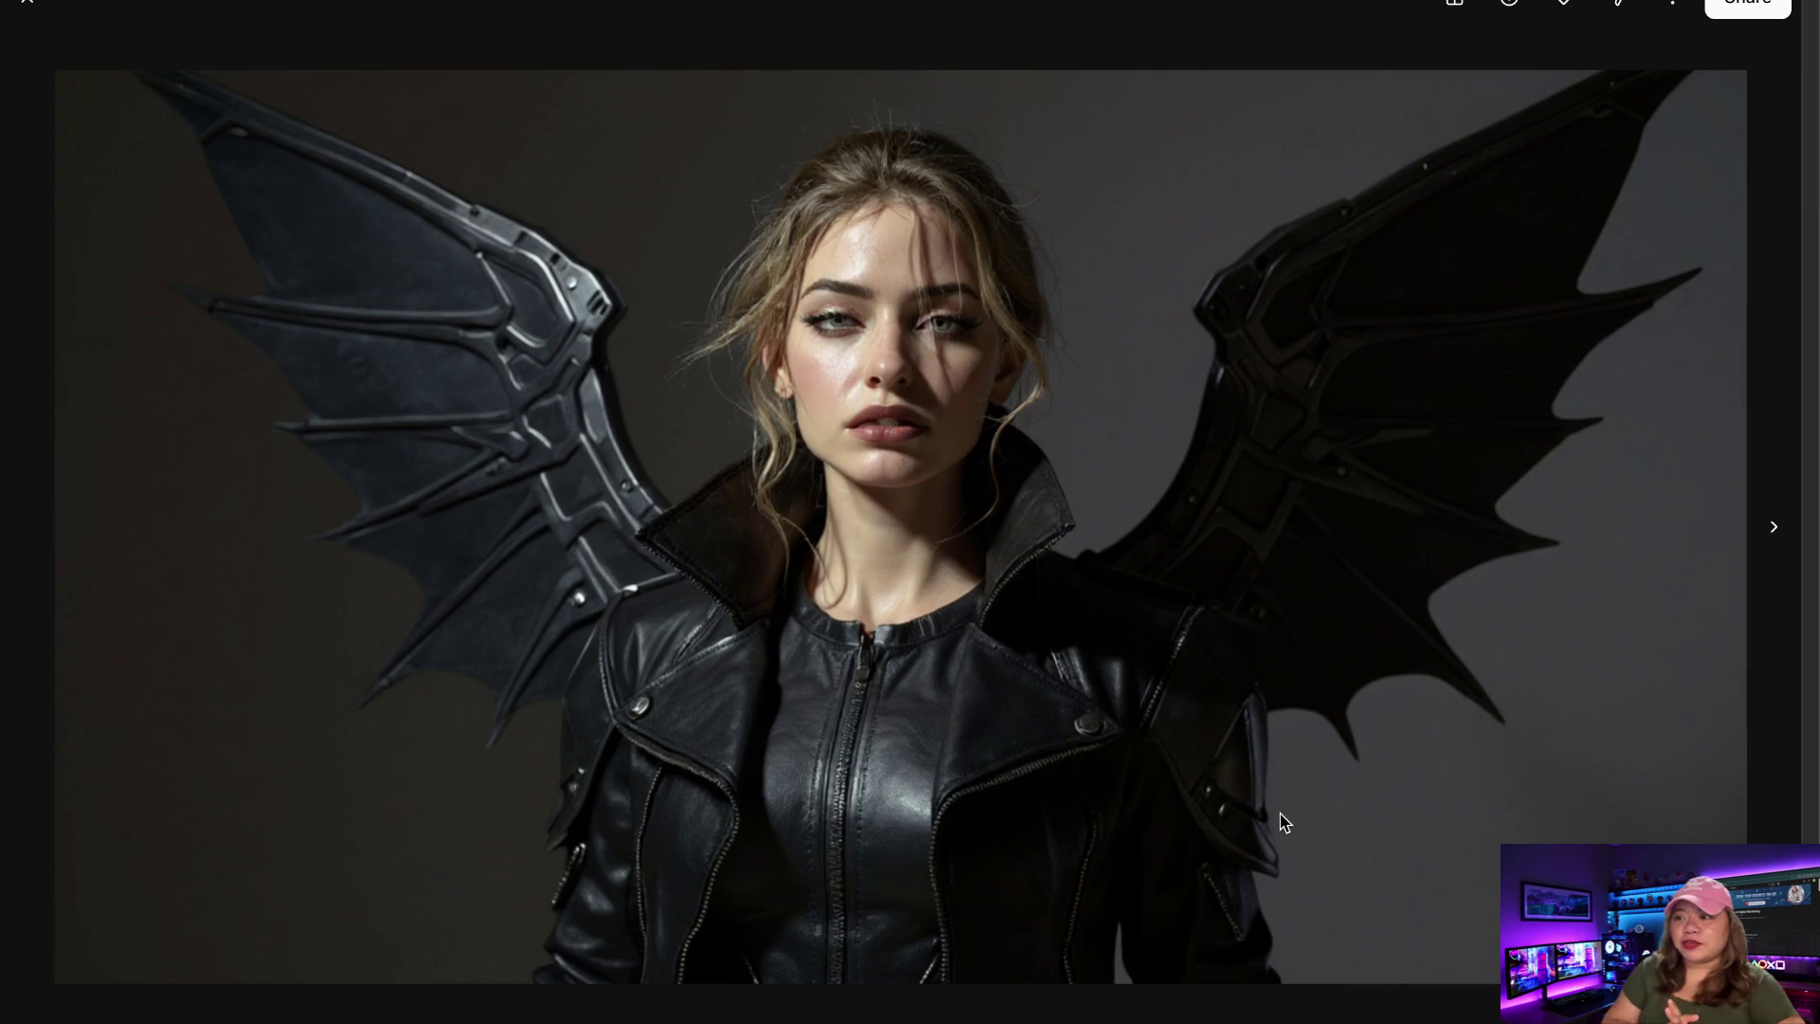
click(1773, 527)
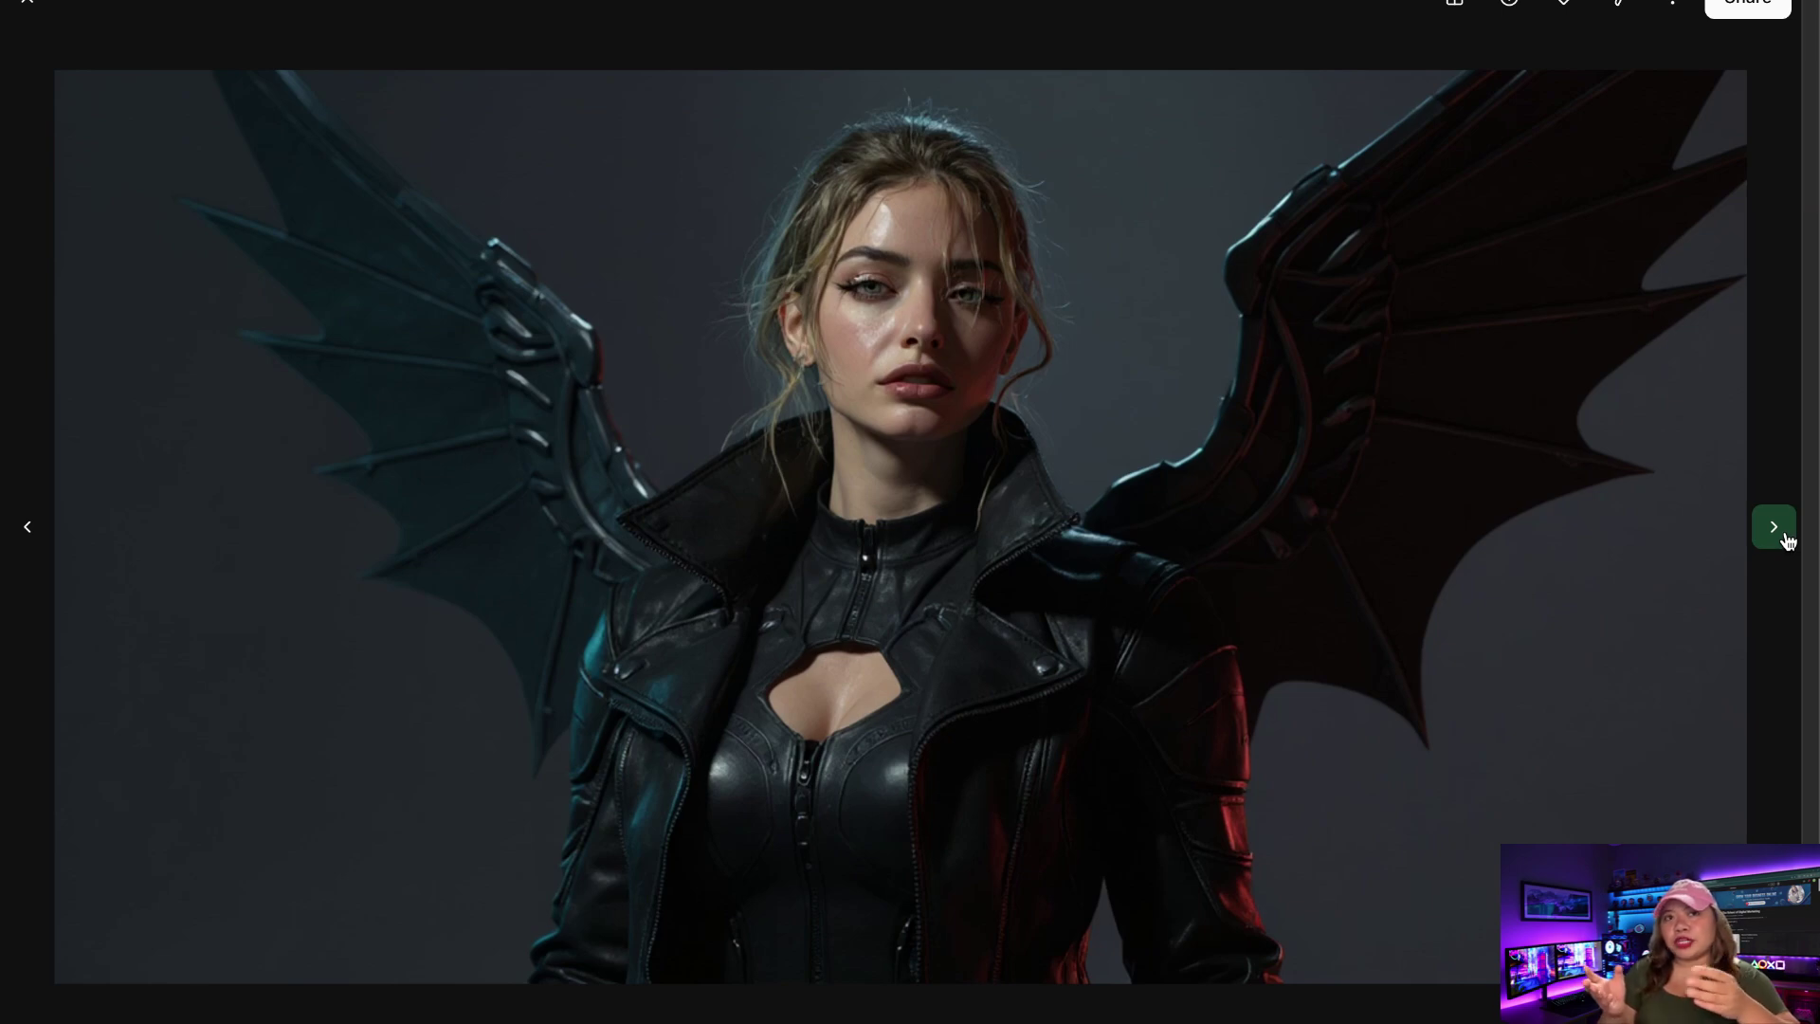
click(1773, 527)
key(Escape)
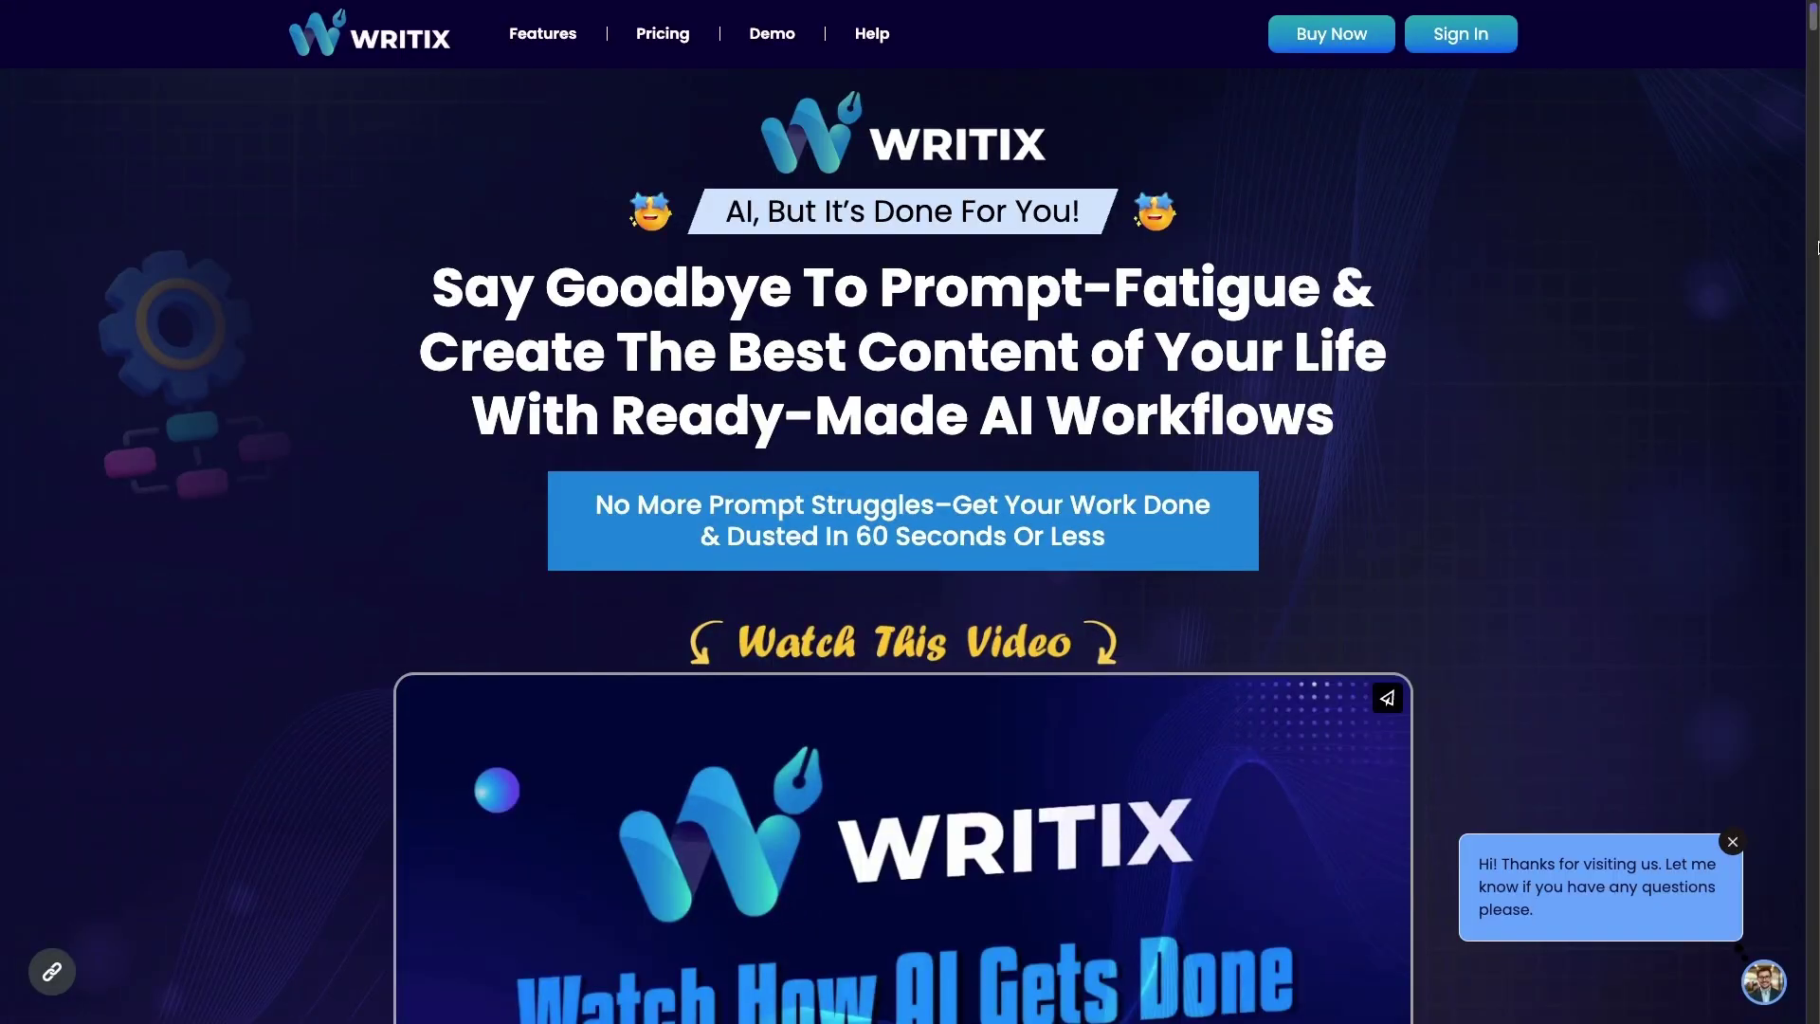
scroll(1817, 248, down, 15)
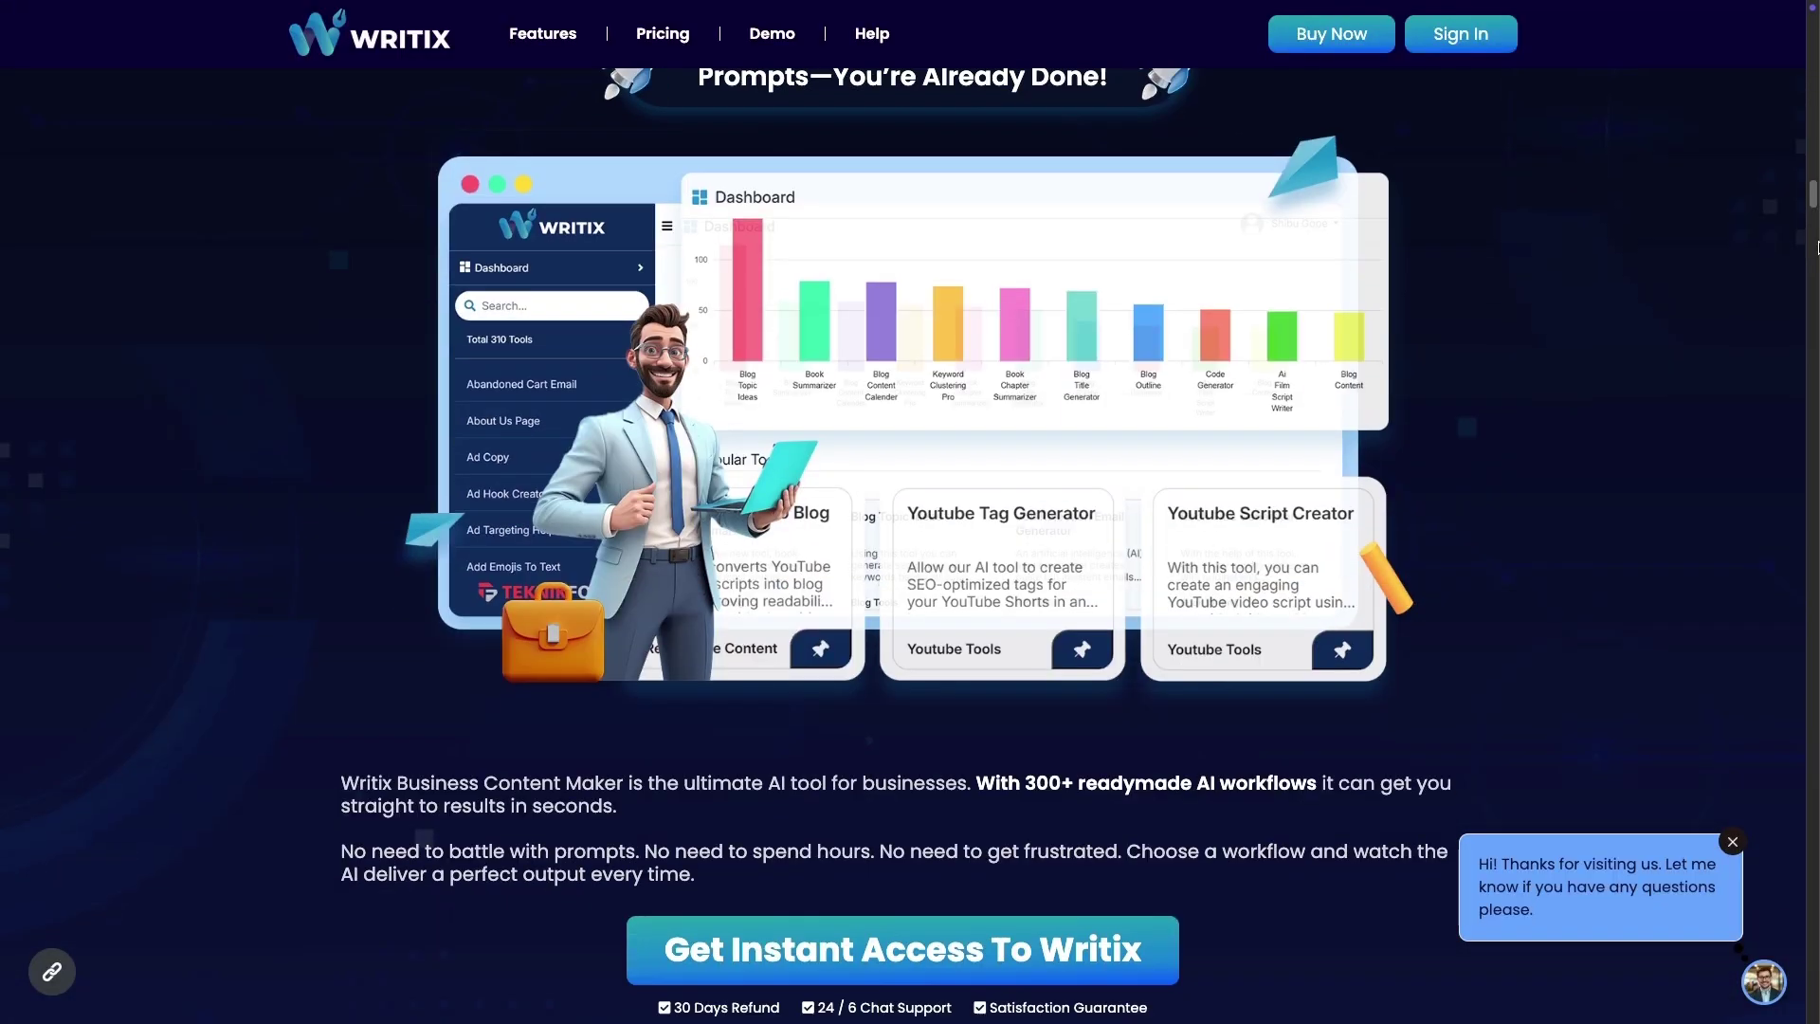
scroll(1817, 248, up, 3)
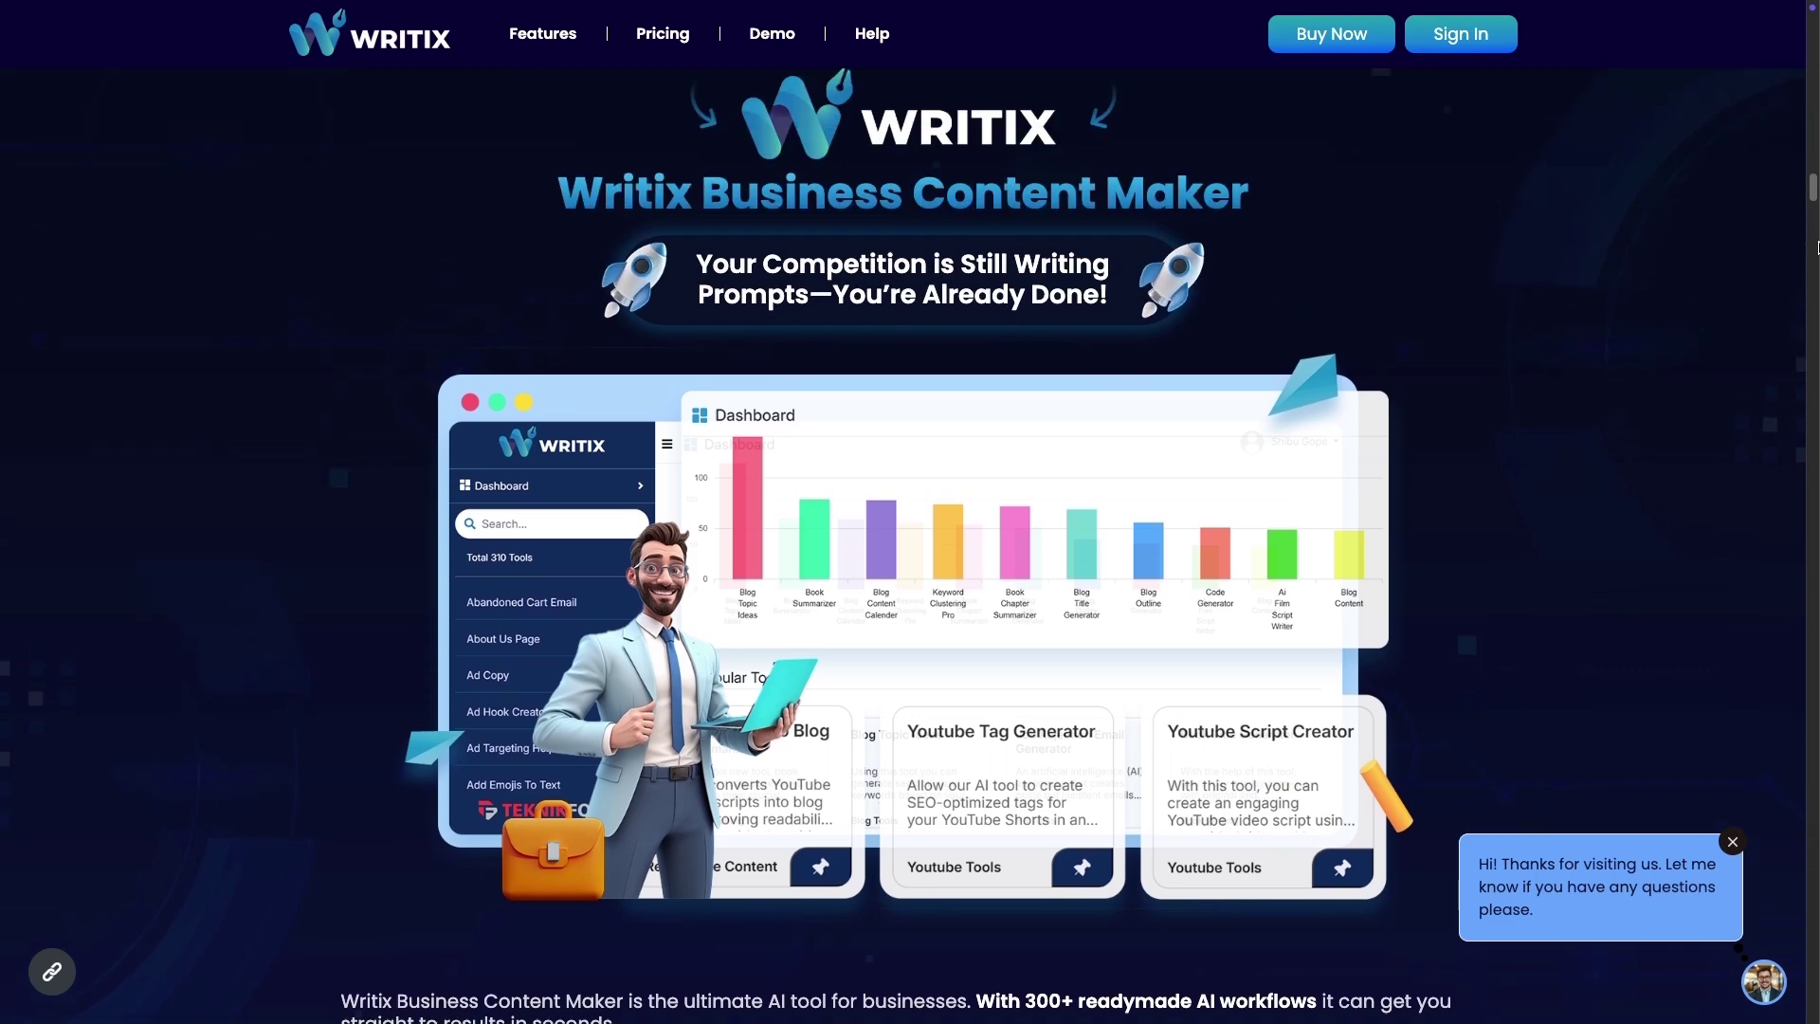
scroll(1816, 248, down, 10)
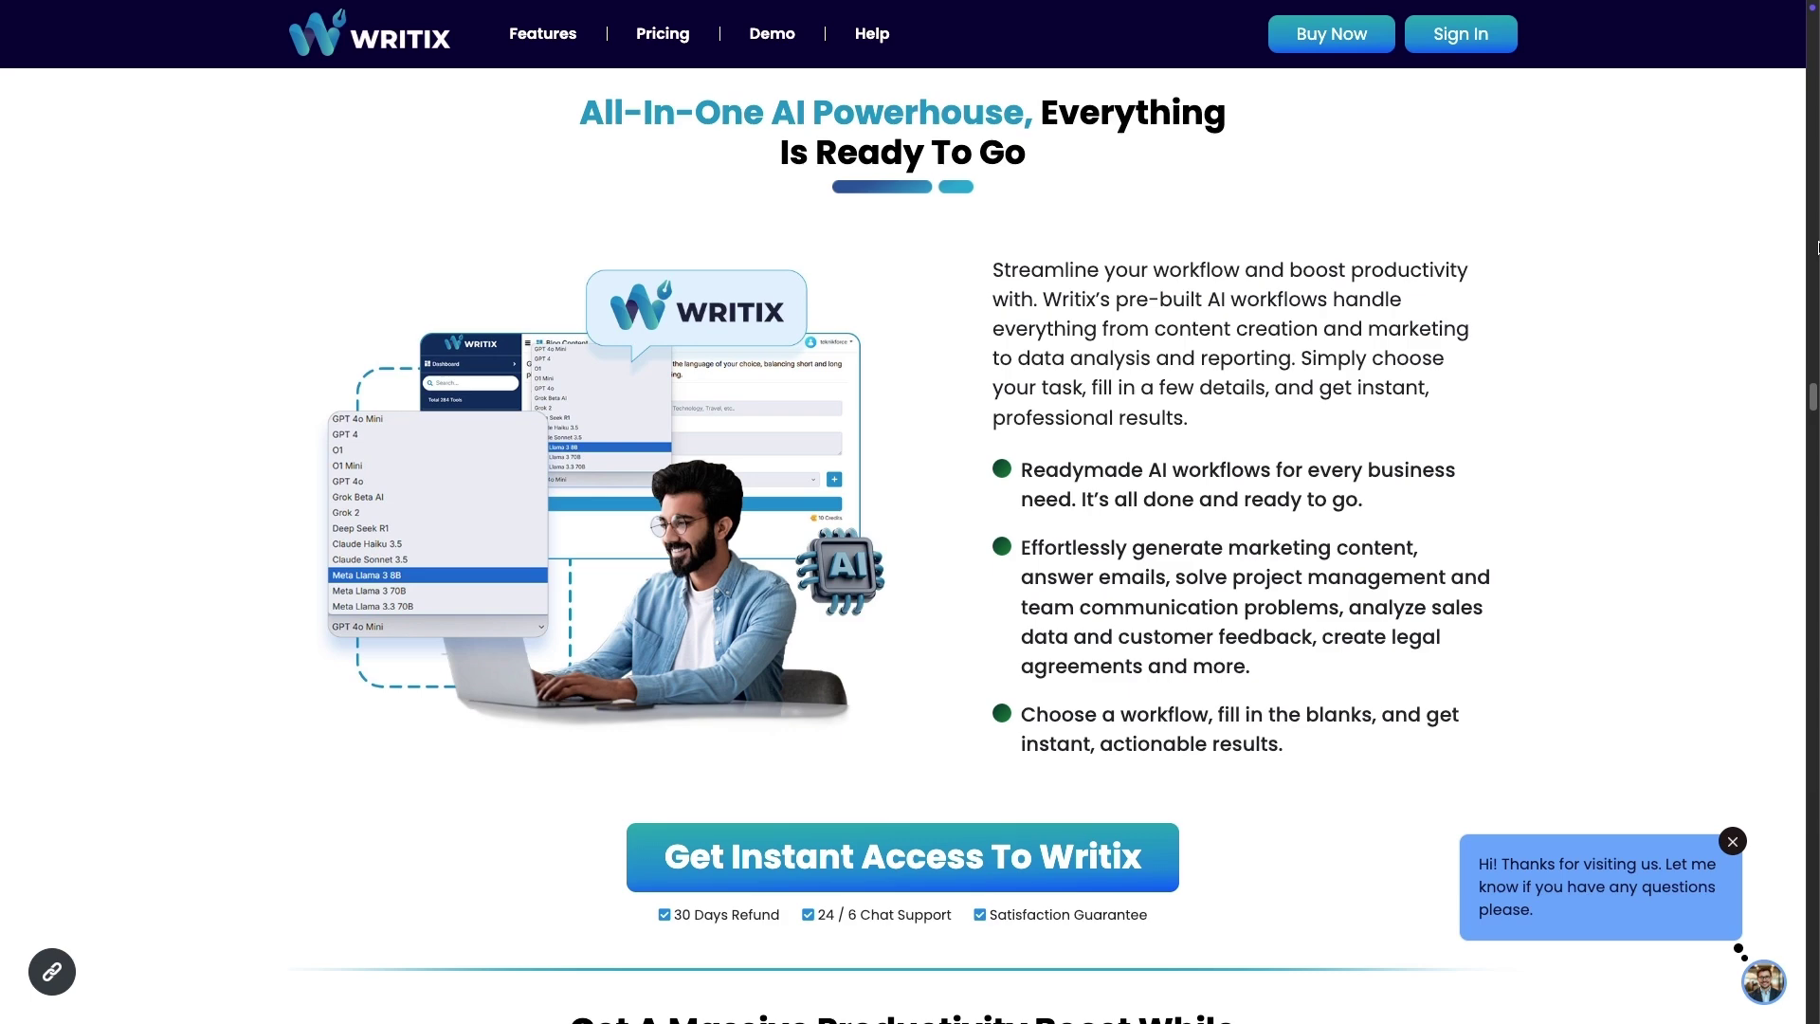
scroll(1817, 249, down, 10)
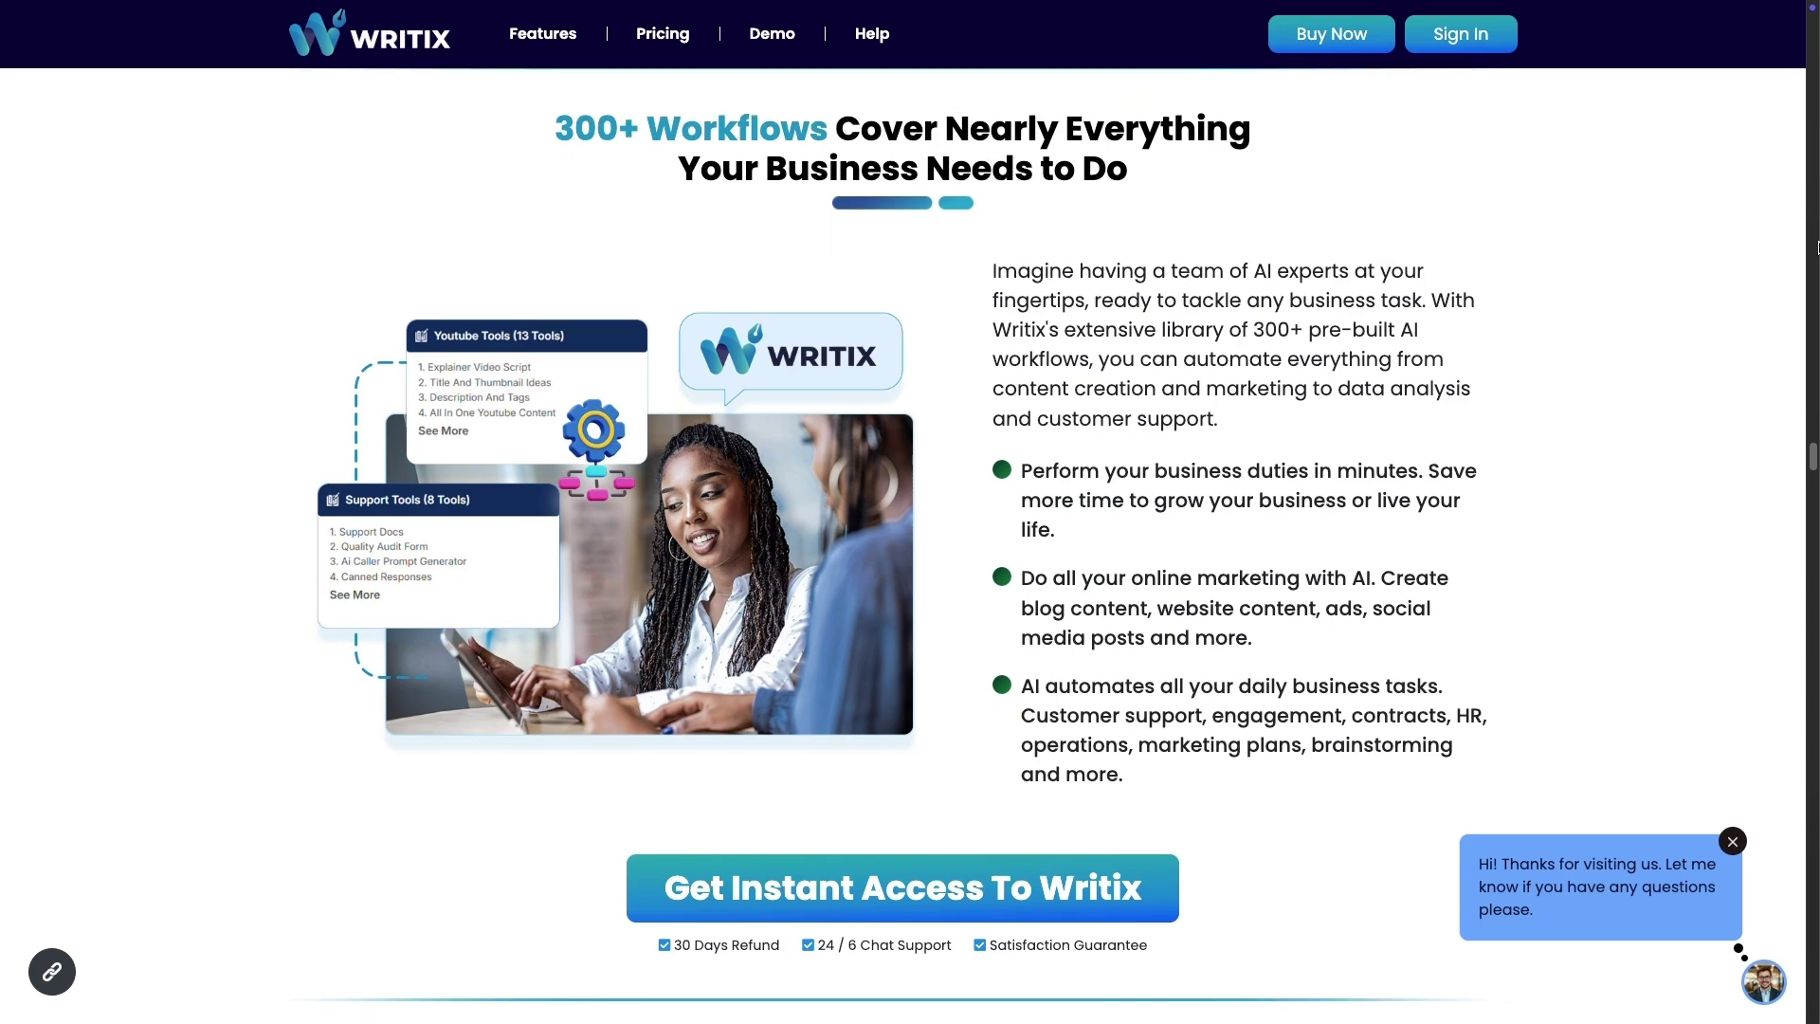
scroll(1817, 249, down, 10)
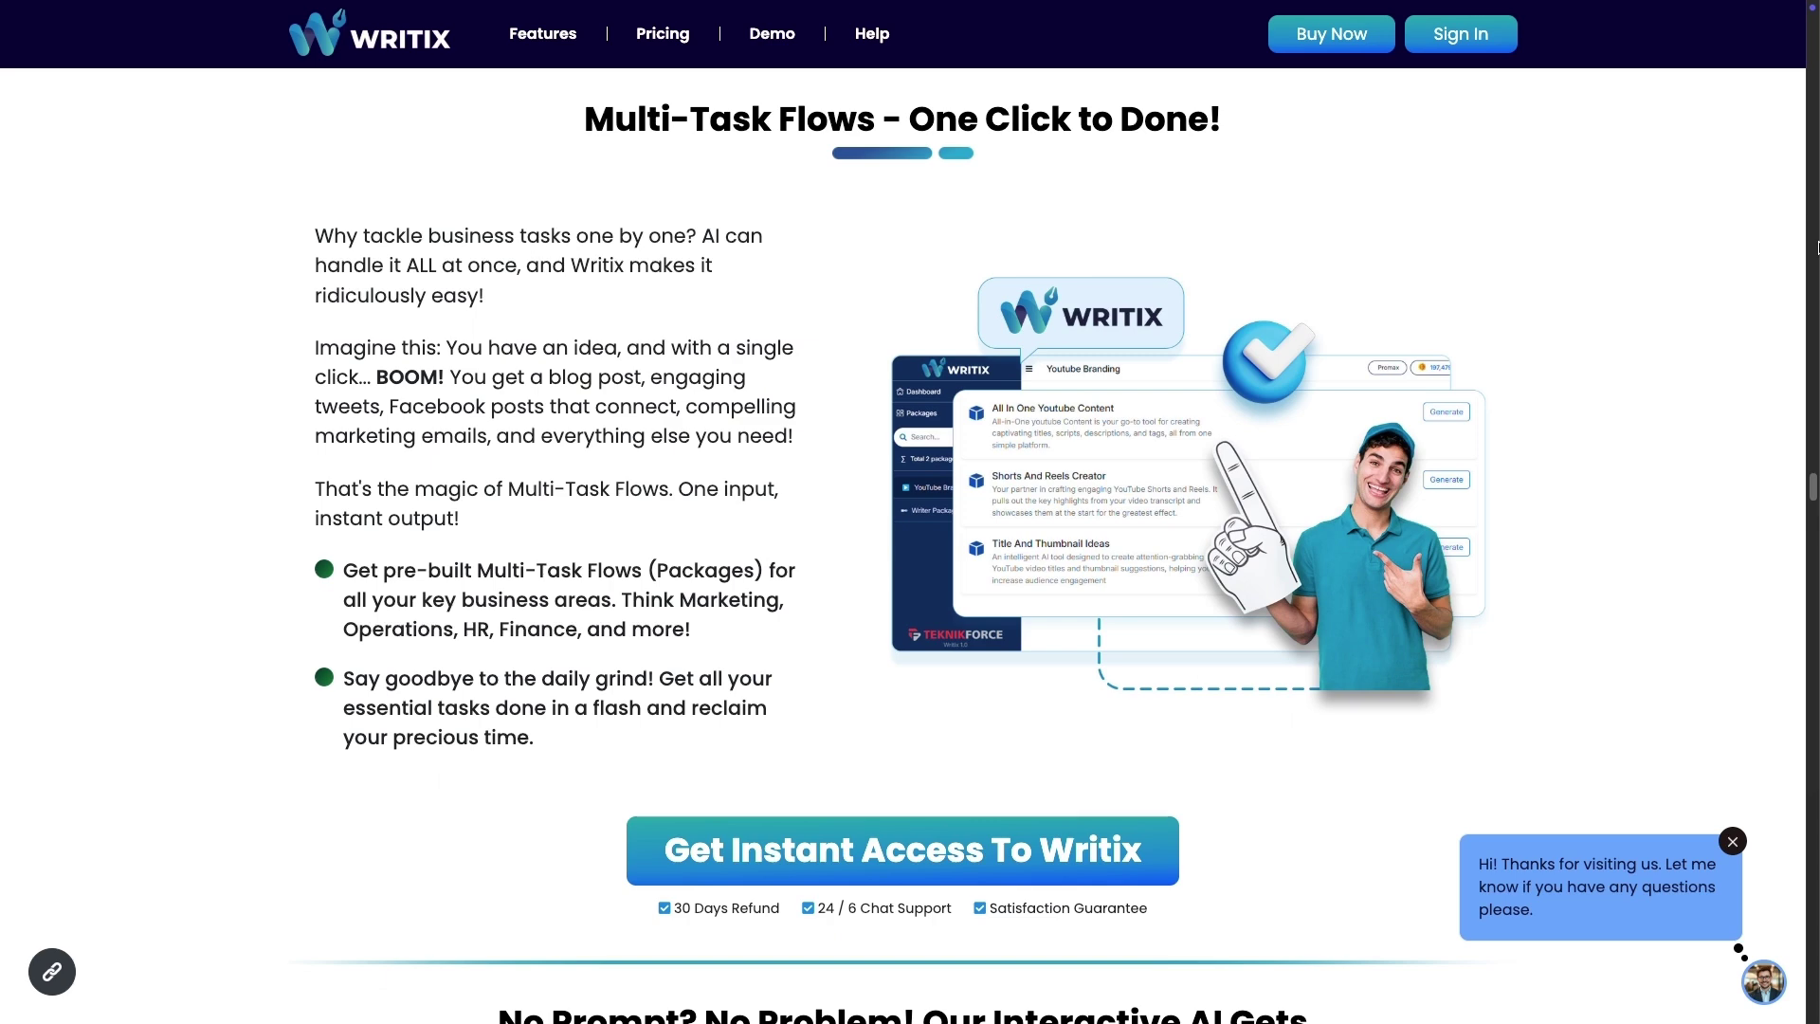
scroll(1817, 248, down, 10)
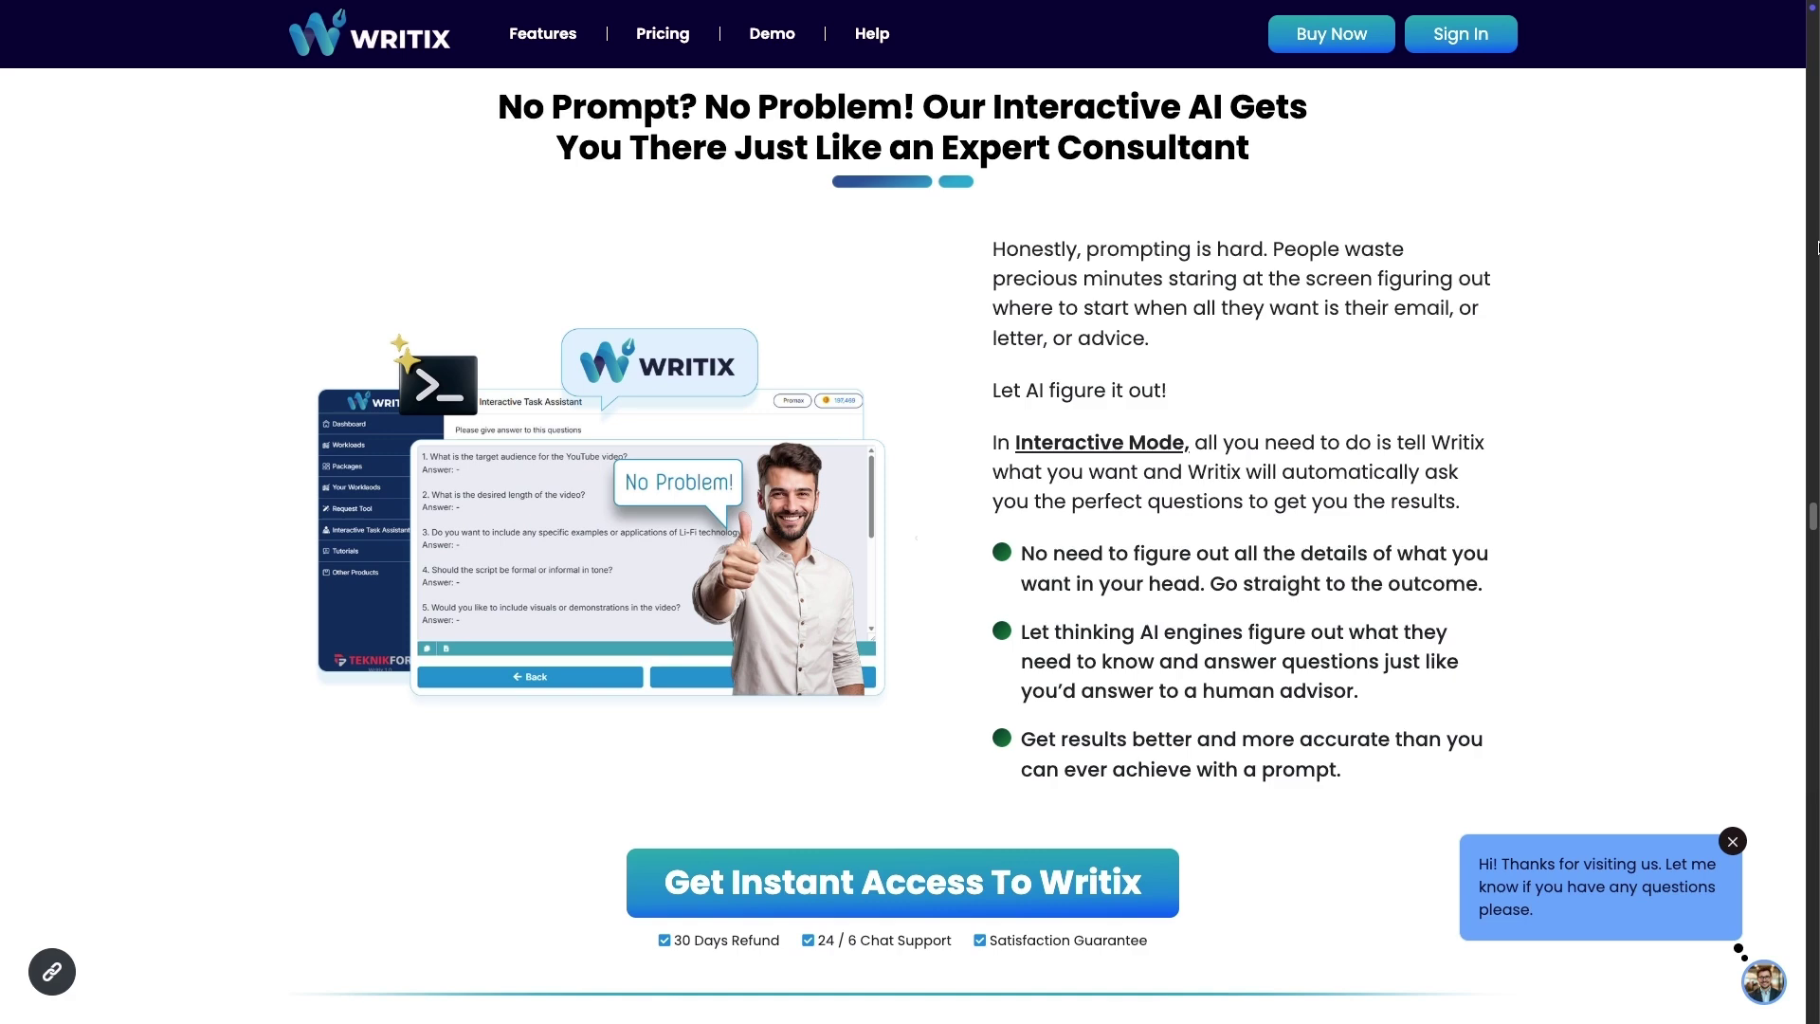
scroll(1816, 248, down, 10)
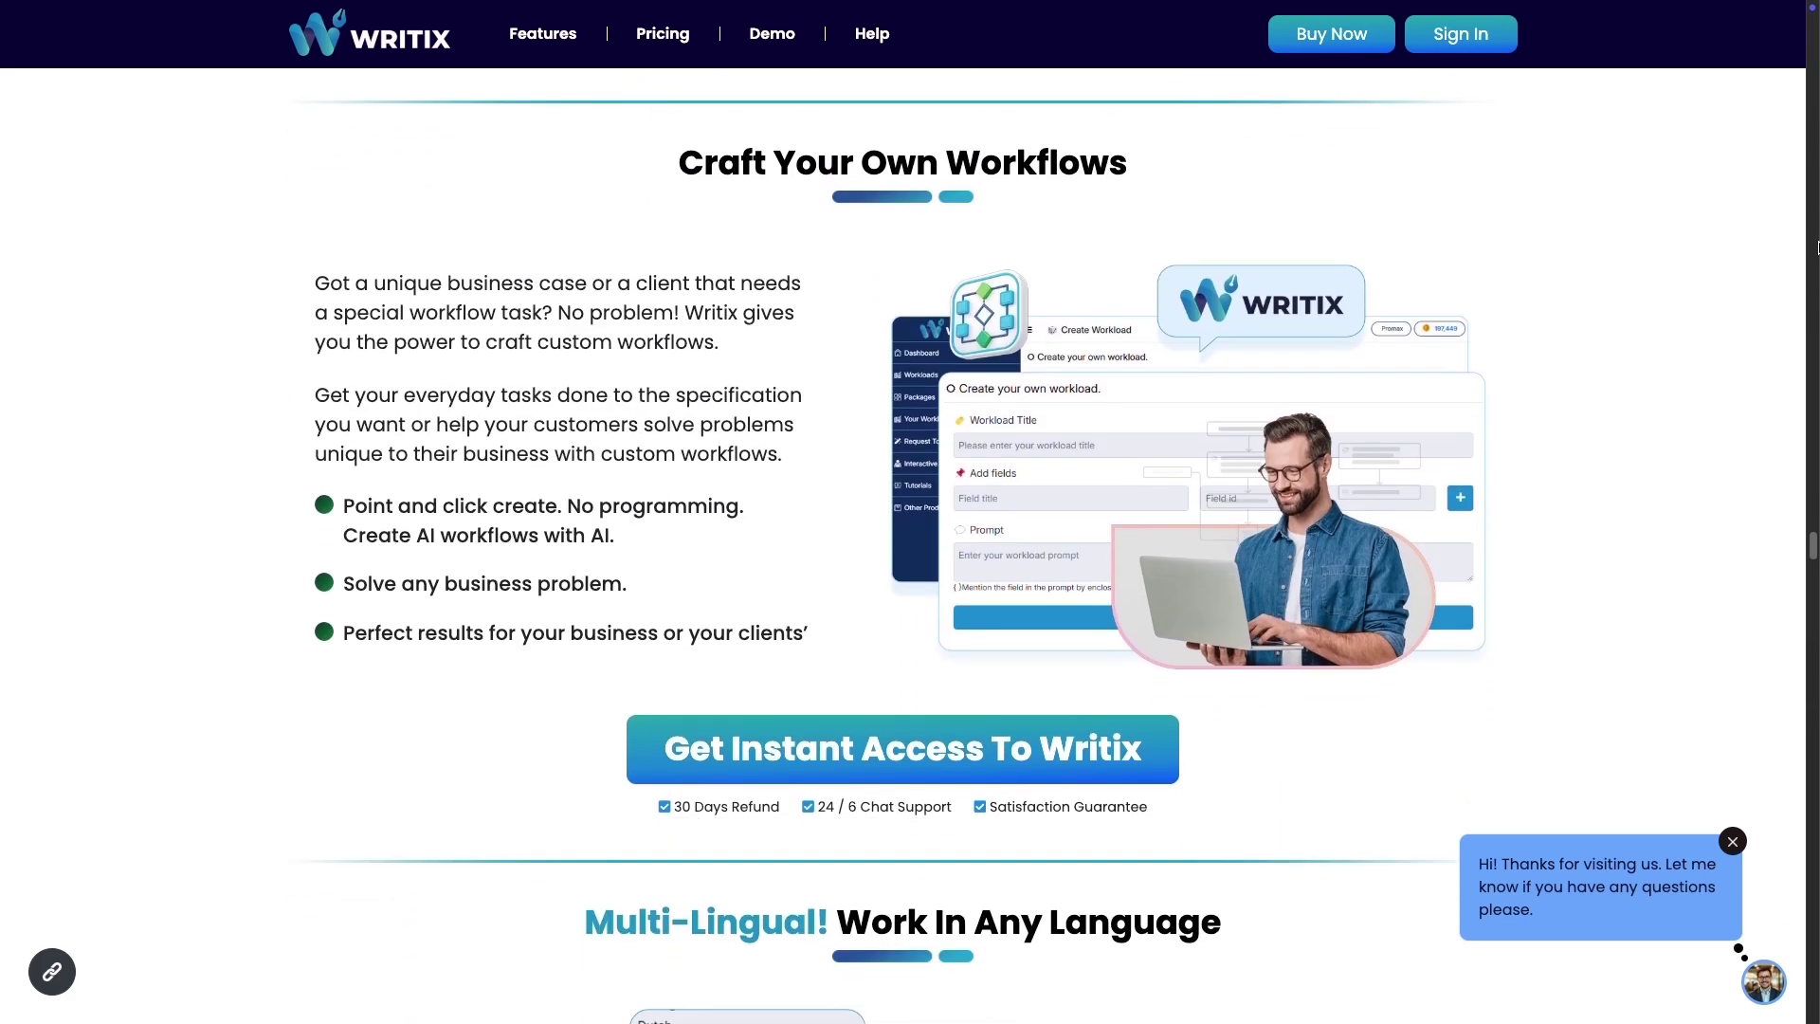
scroll(1817, 248, down, 8)
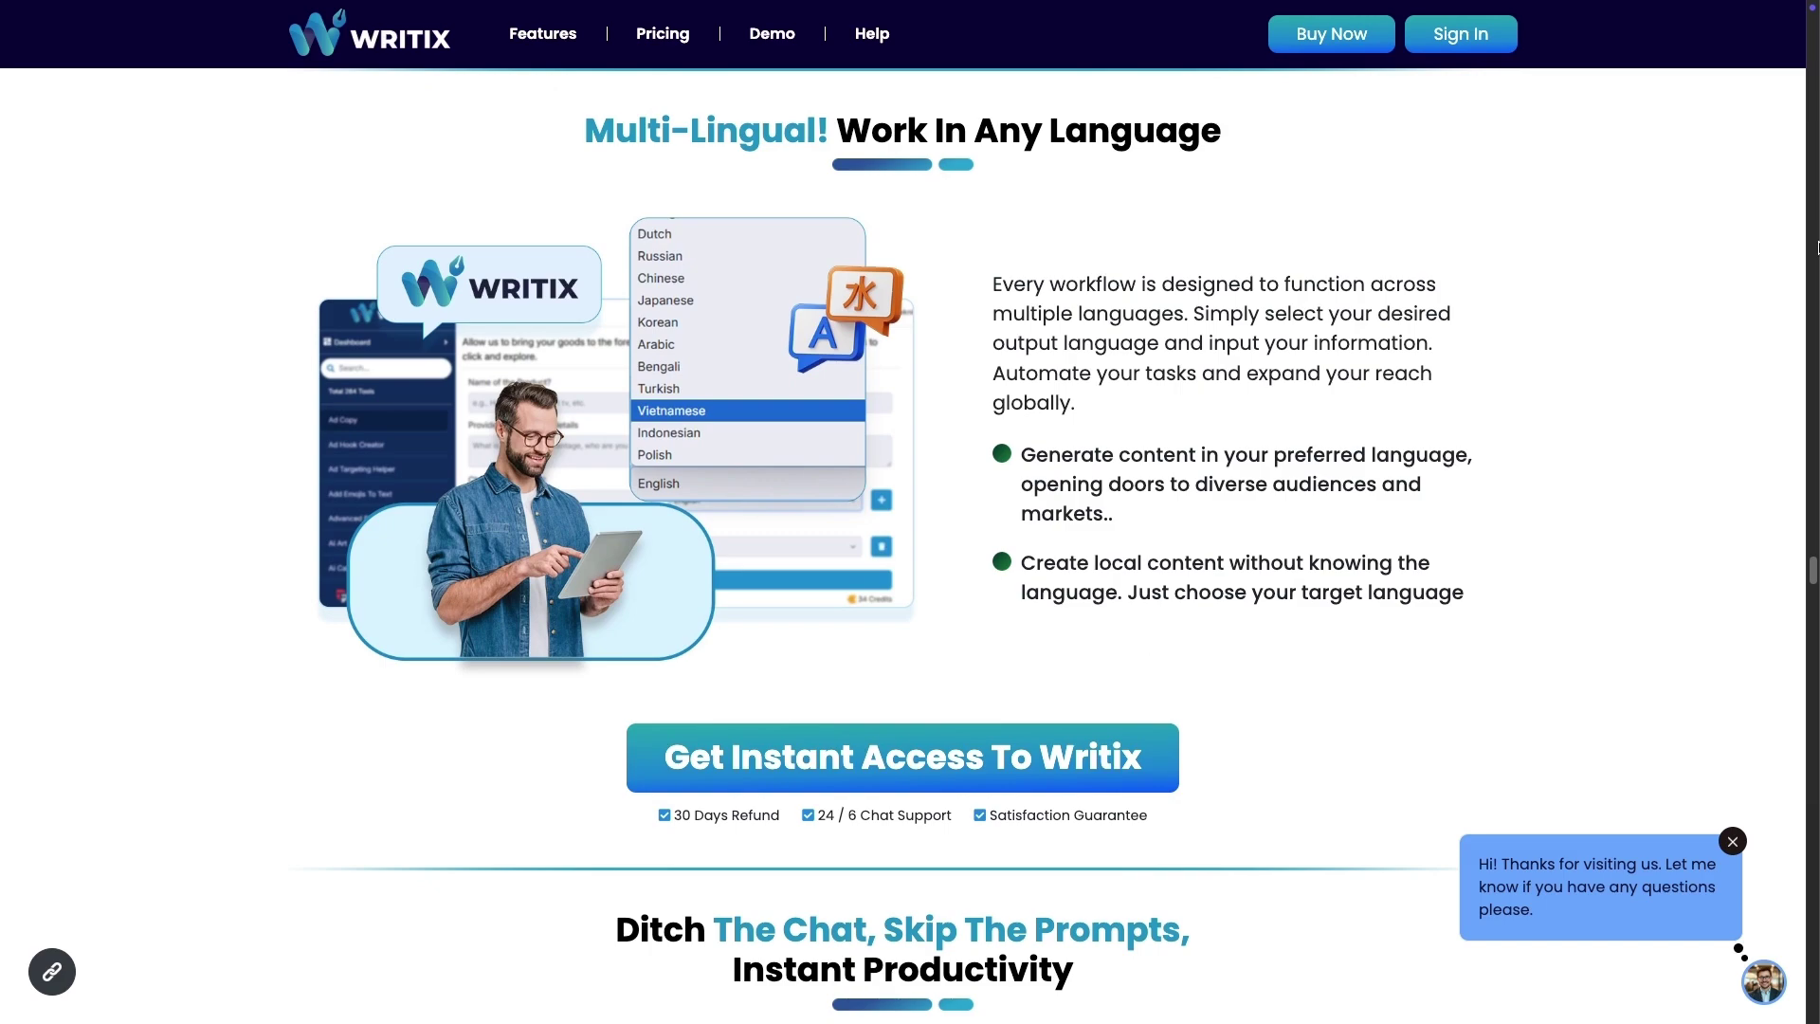
scroll(1817, 248, down, 10)
scroll(1817, 248, down, 10)
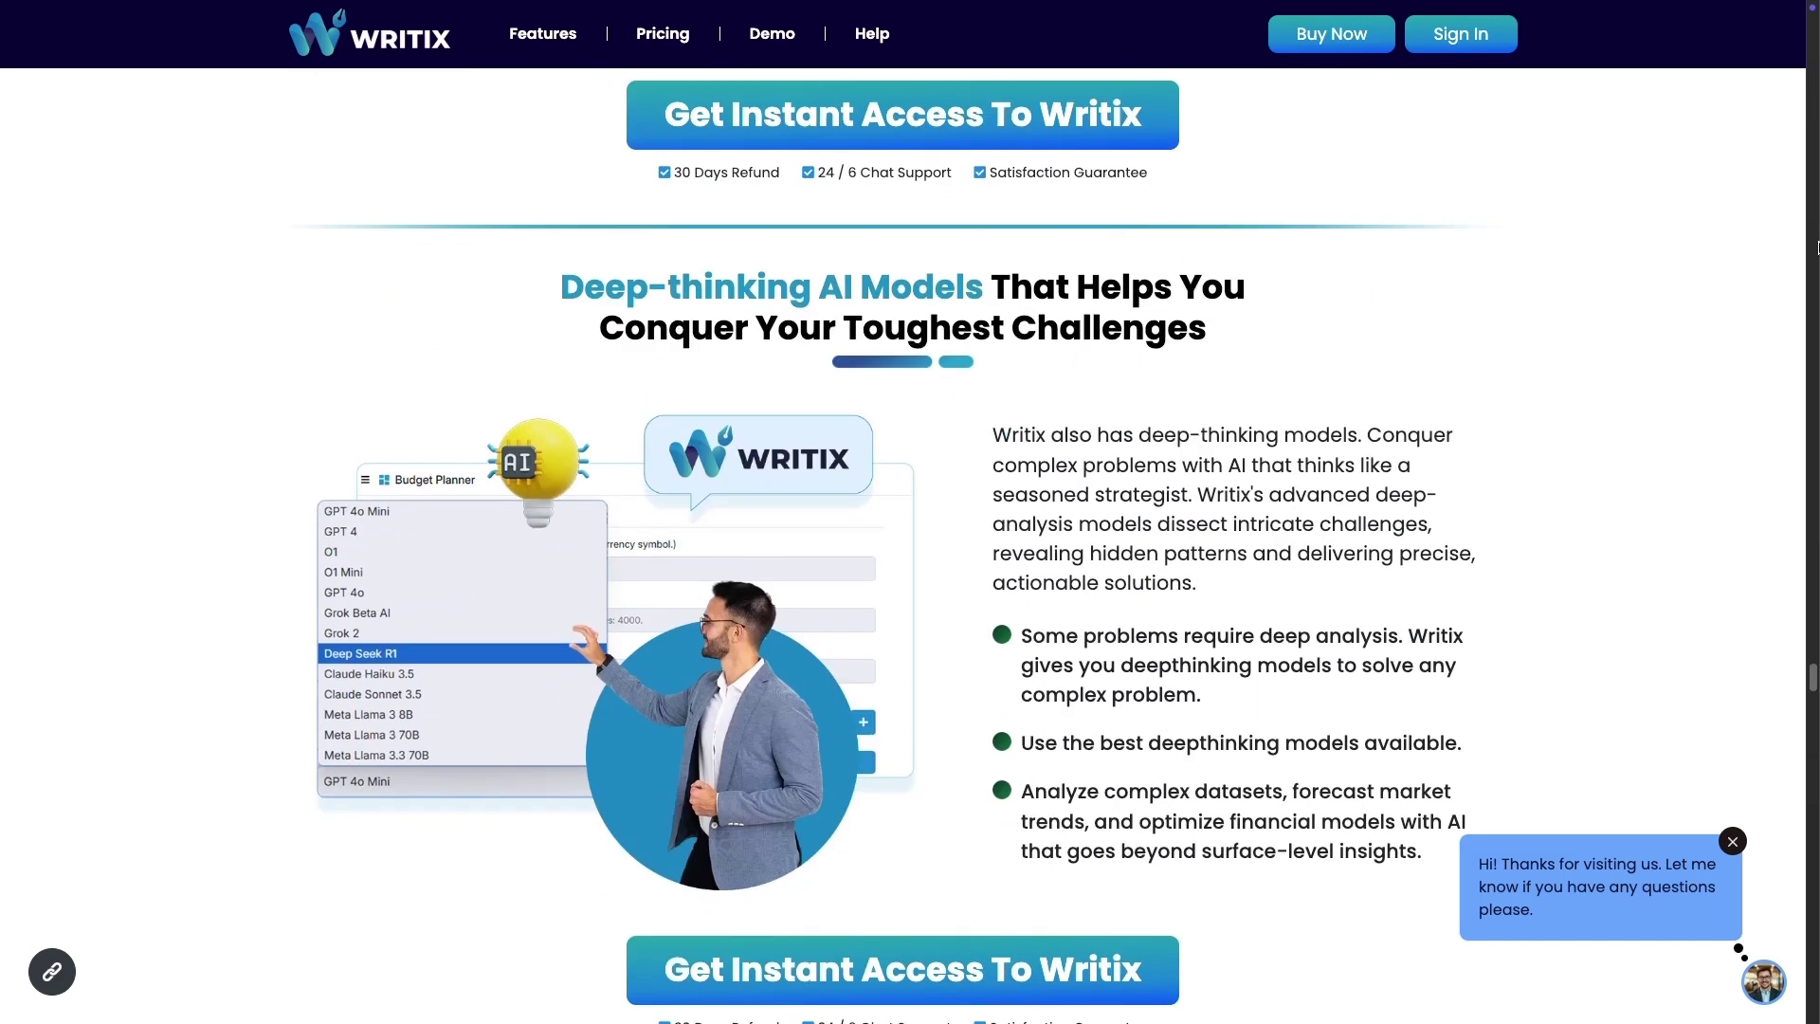
scroll(1817, 248, down, 1)
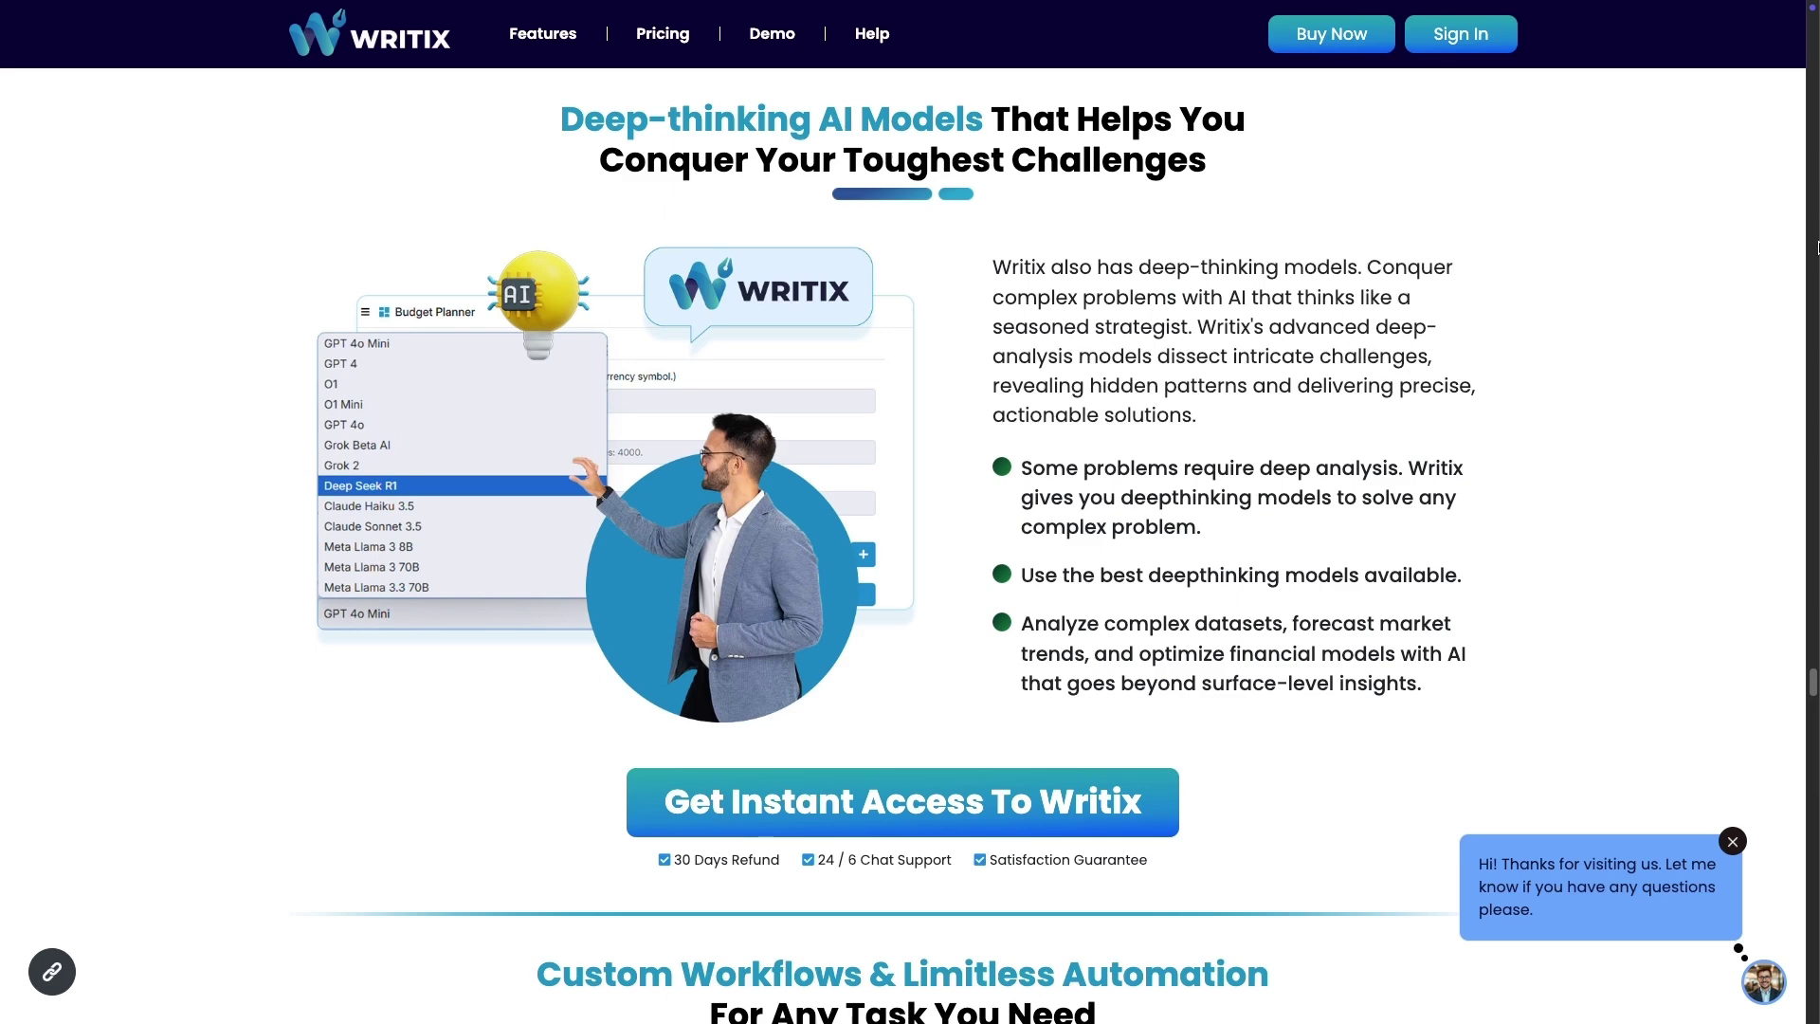
scroll(1817, 248, down, 9)
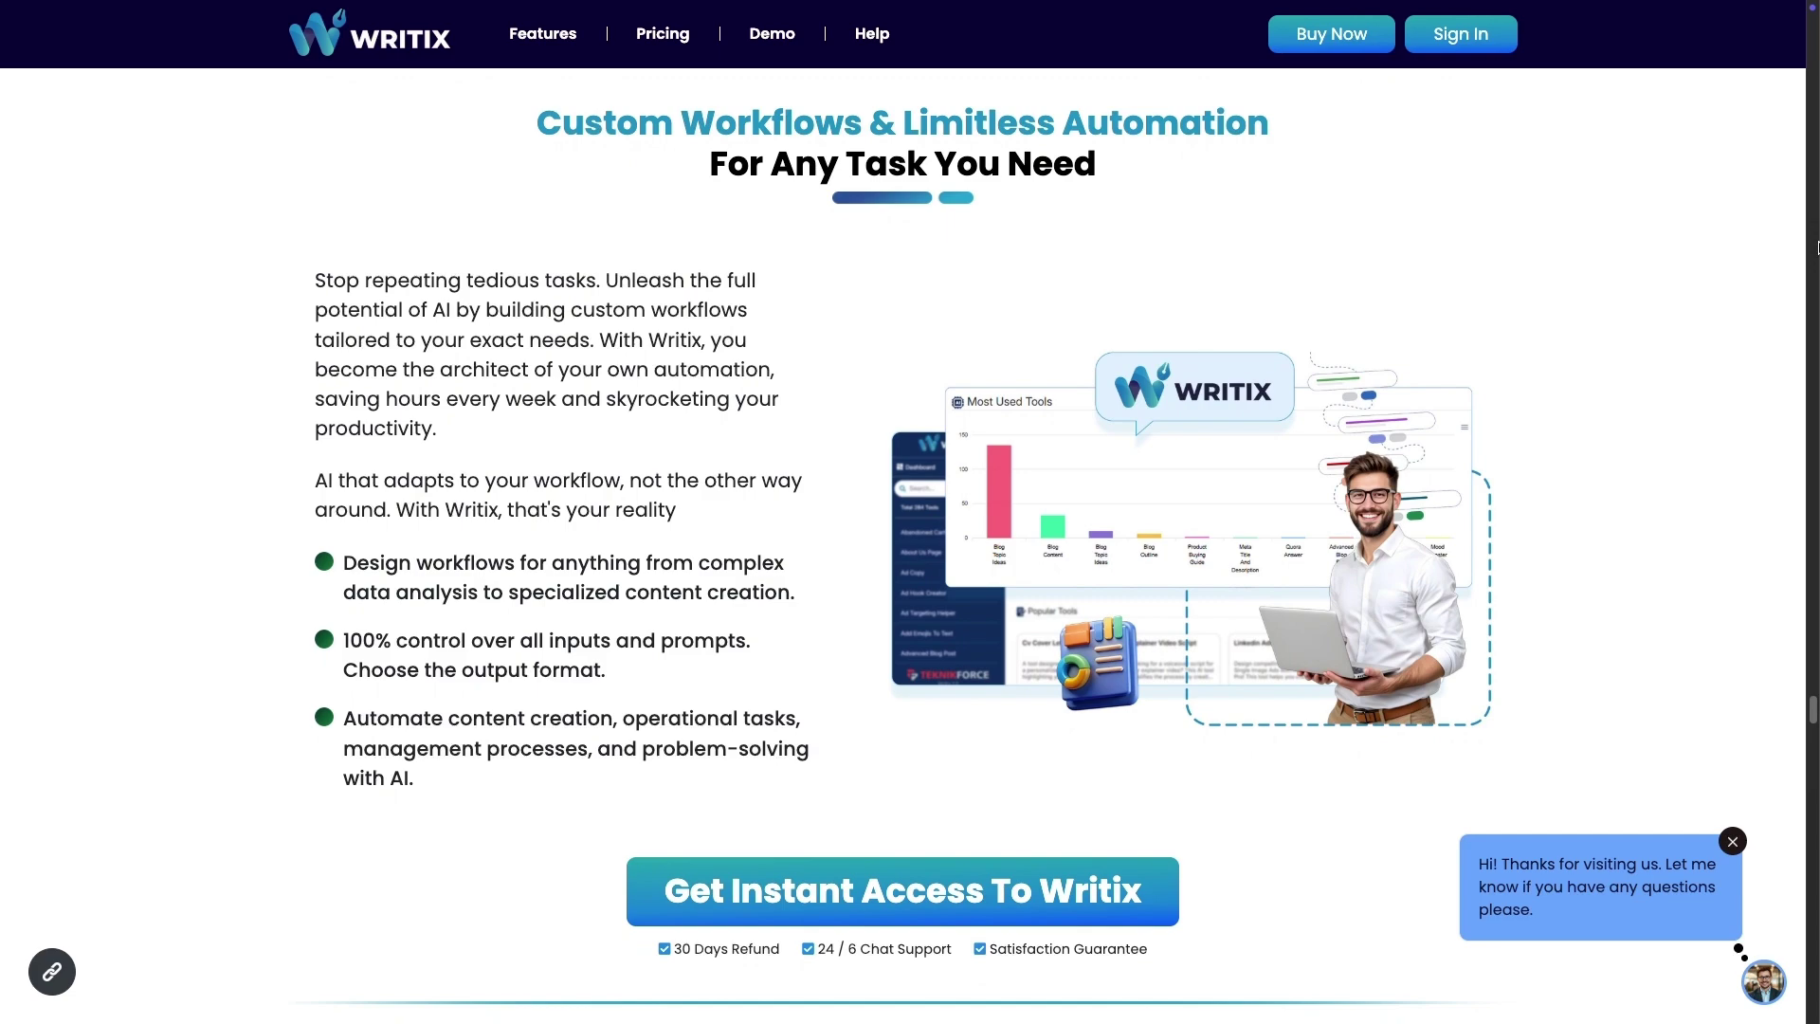
key(Home)
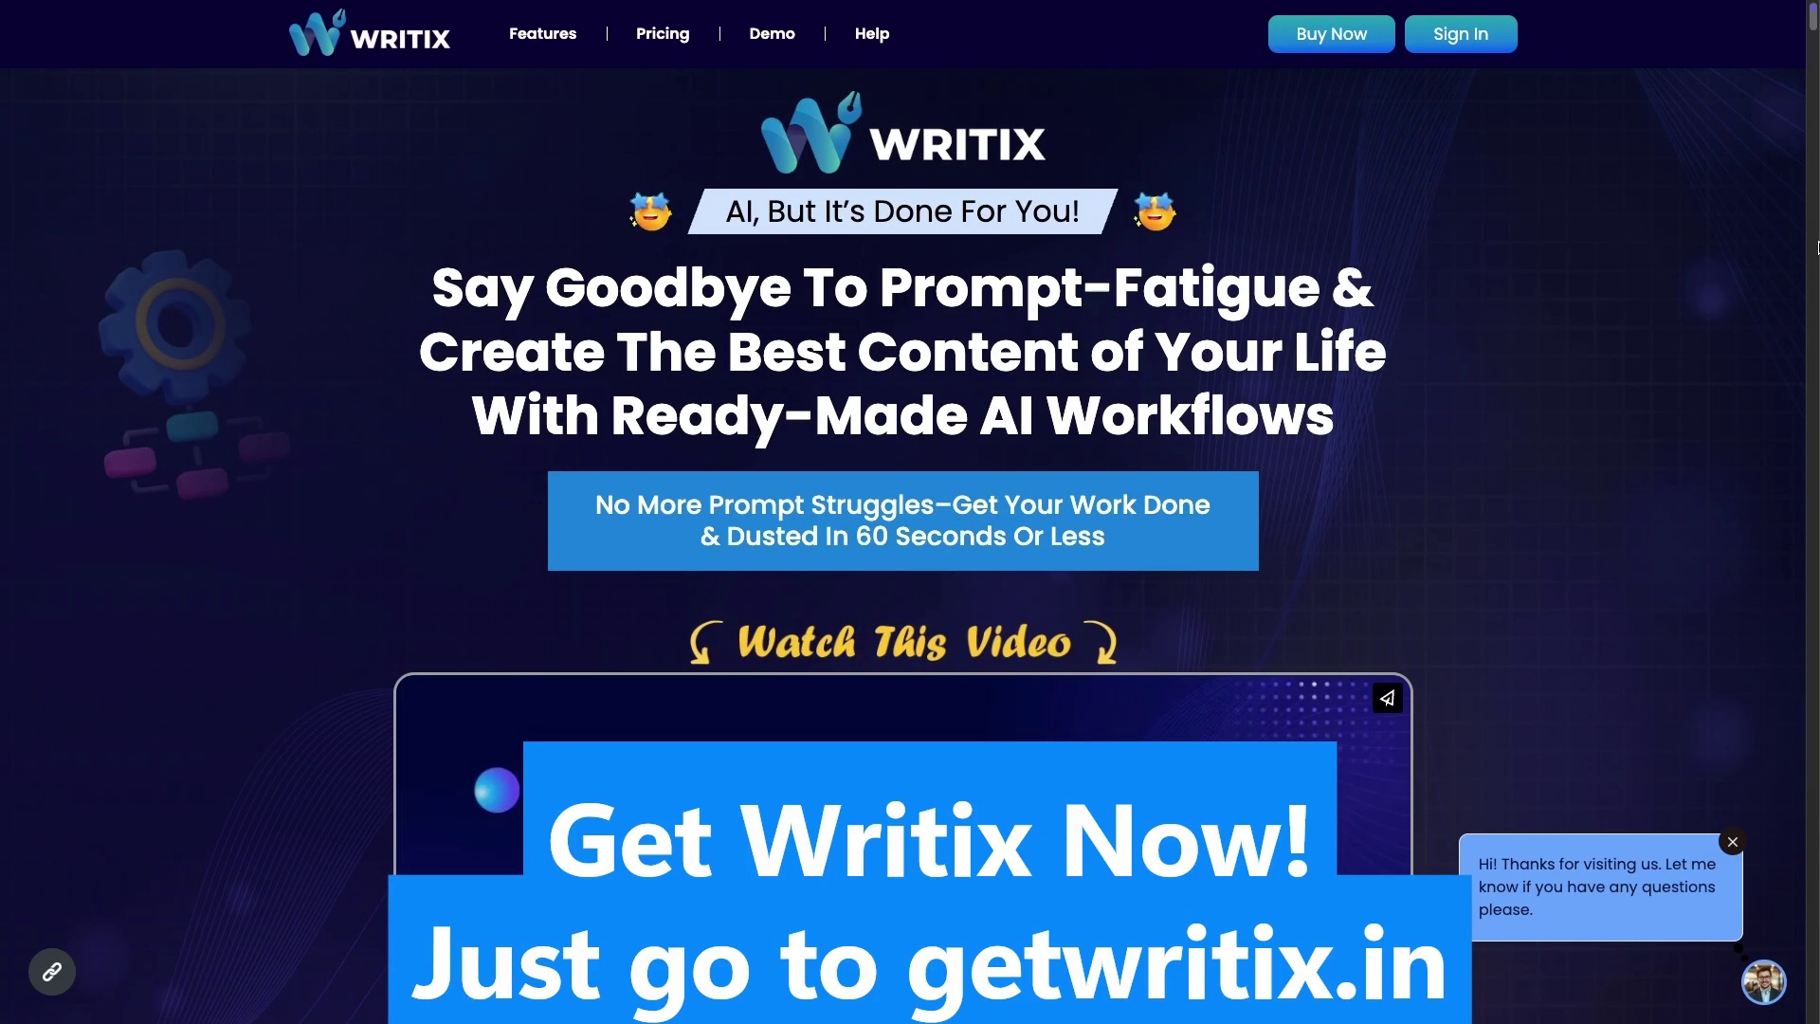